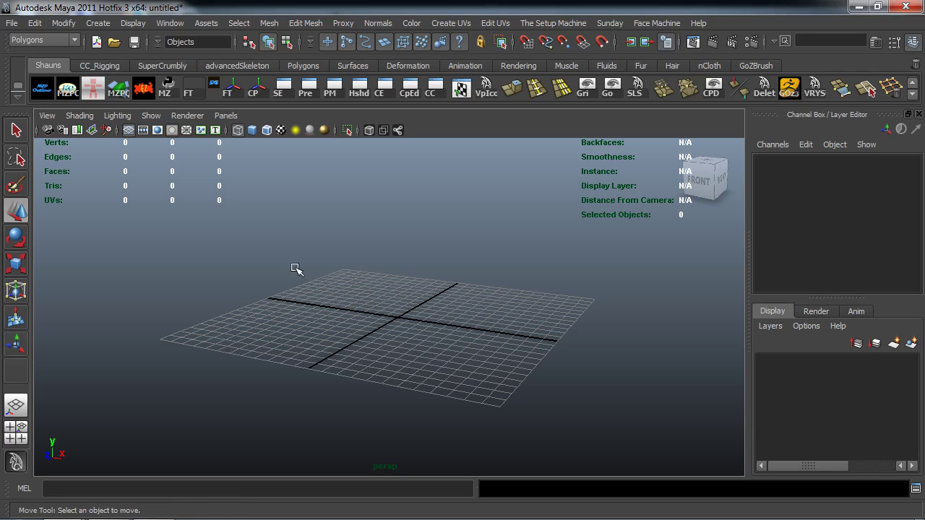
Step: Import the high-resolution body mesh BarracudaDeciBody.OBJ into the untitled scene
click(13, 24)
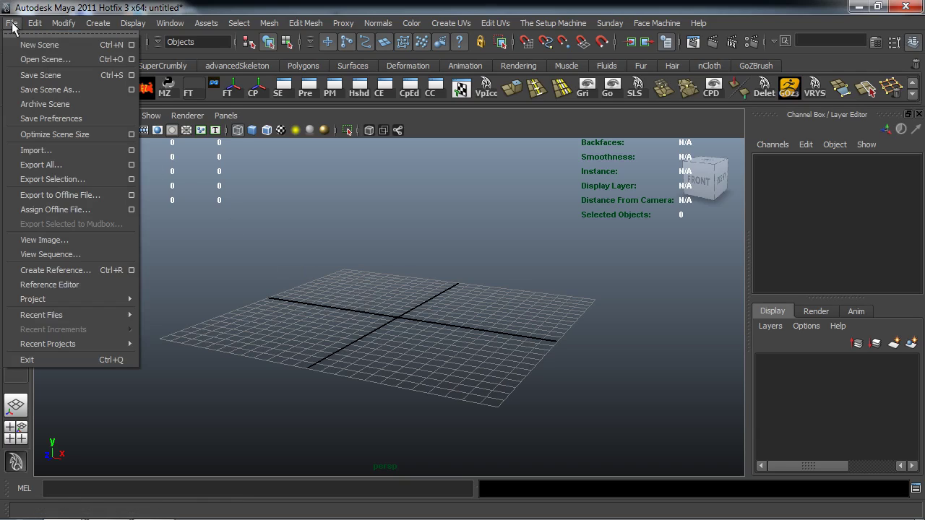
click(29, 150)
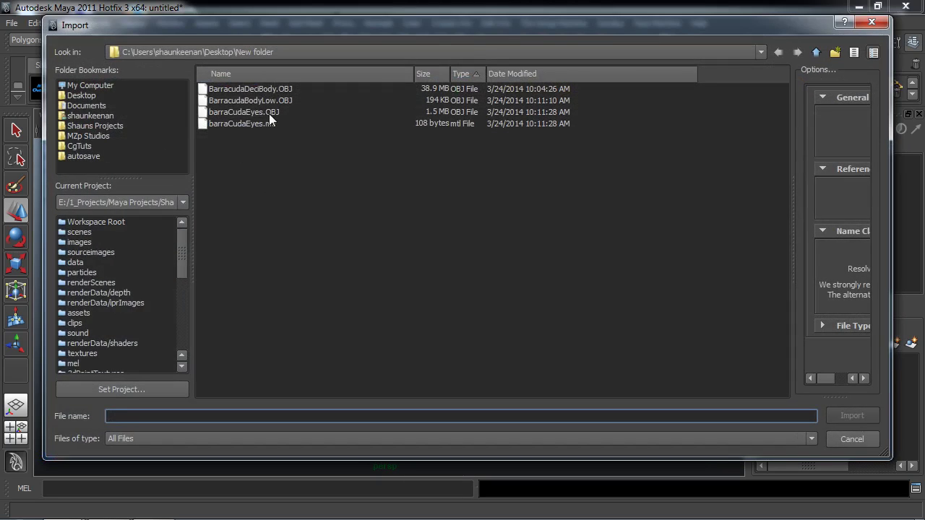
double_click(260, 90)
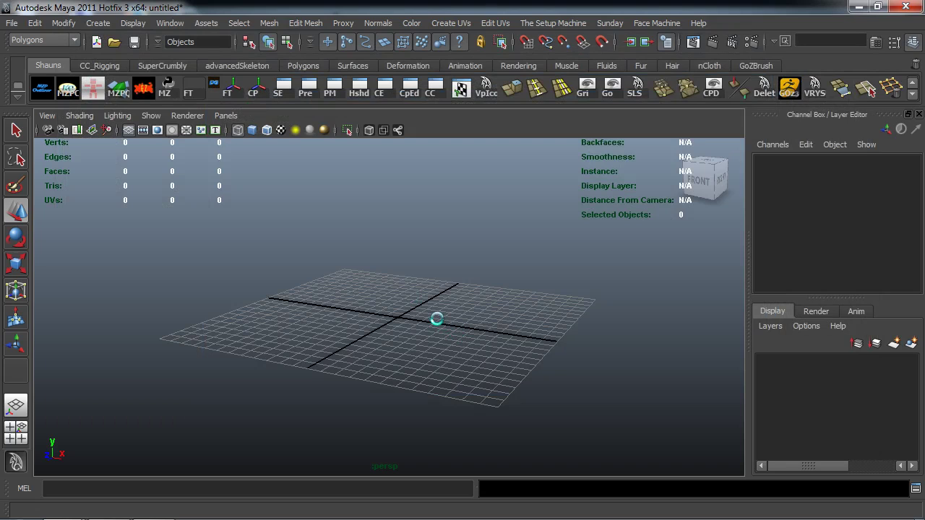
alt+drag(436, 317, 396, 327)
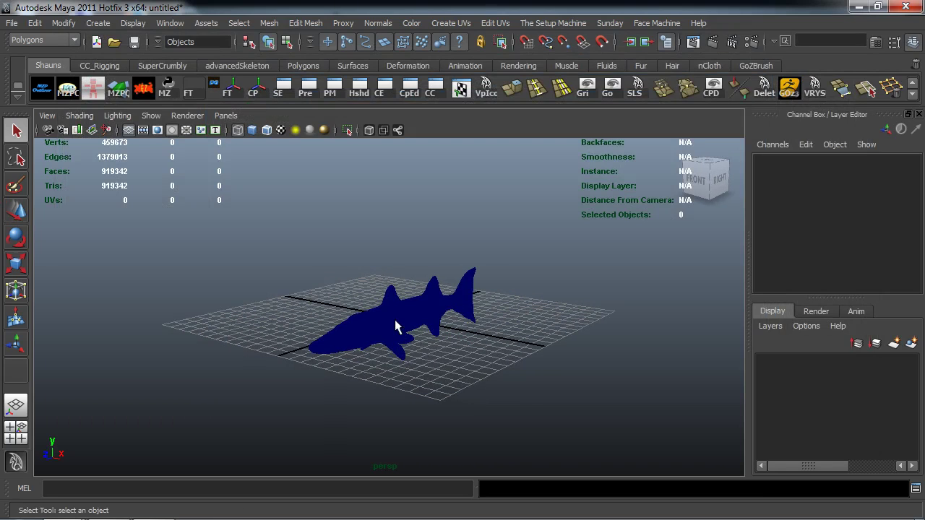
Step: Put the imported body on a new display layer named Barra_Deci and set that layer to Reference
click(395, 326)
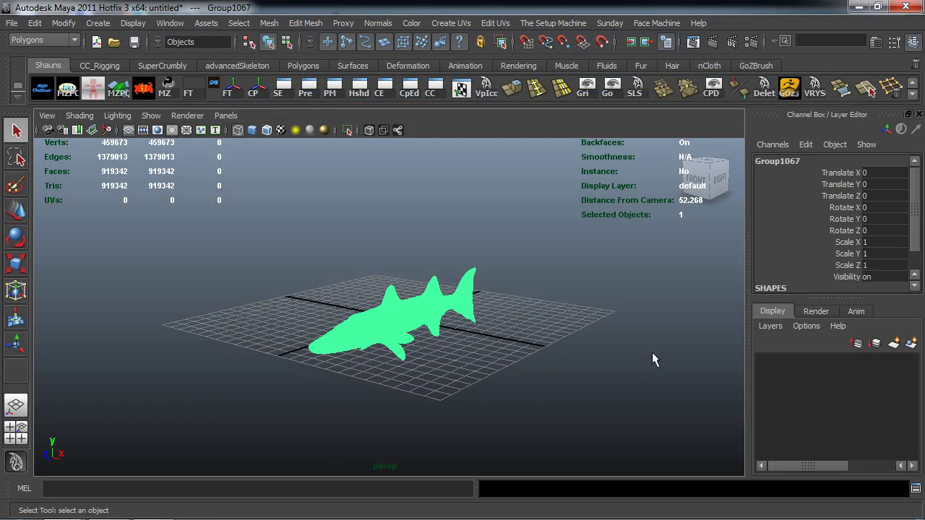
click(912, 344)
double_click(812, 362)
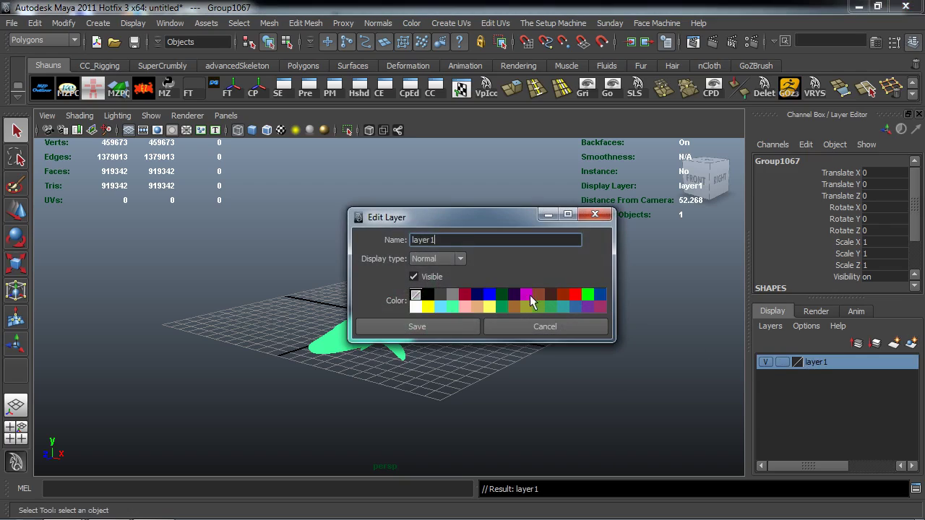
drag(467, 241, 364, 241)
text(Barra_Deci)
click(424, 327)
click(780, 362)
click(779, 362)
Step: Set the perspective view to smooth shading with wireframe on shaded
key(5)
click(421, 358)
scroll(419, 365, up, 4)
alt+drag(419, 366, 406, 361)
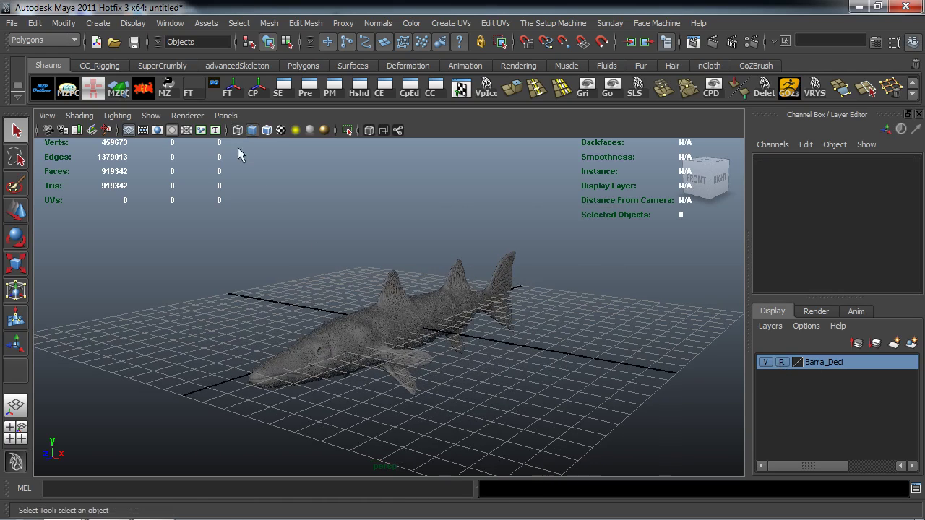
click(266, 130)
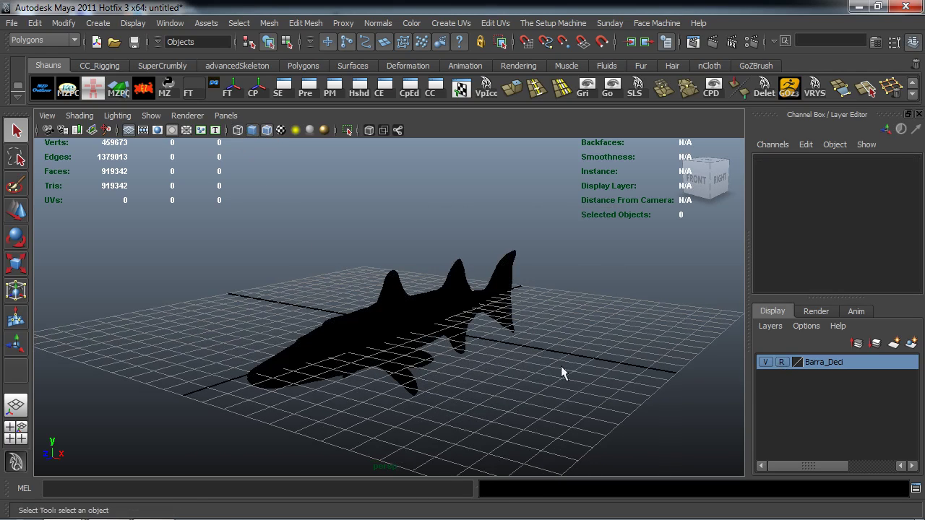
mouse_move(817, 297)
mouse_down()
mouse_move(817, 280)
mouse_move(817, 297)
mouse_up()
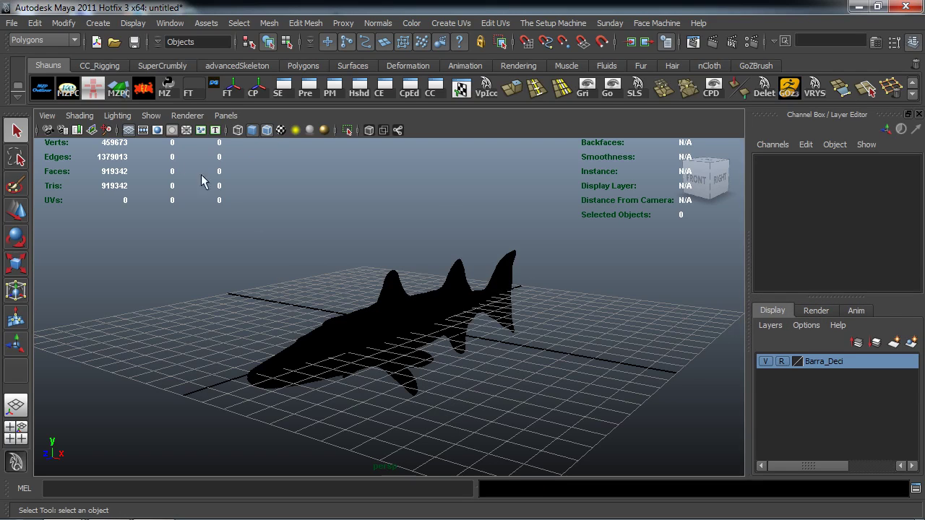
Step: Import the eye meshes from barraCudaEyes.OBJ
click(12, 23)
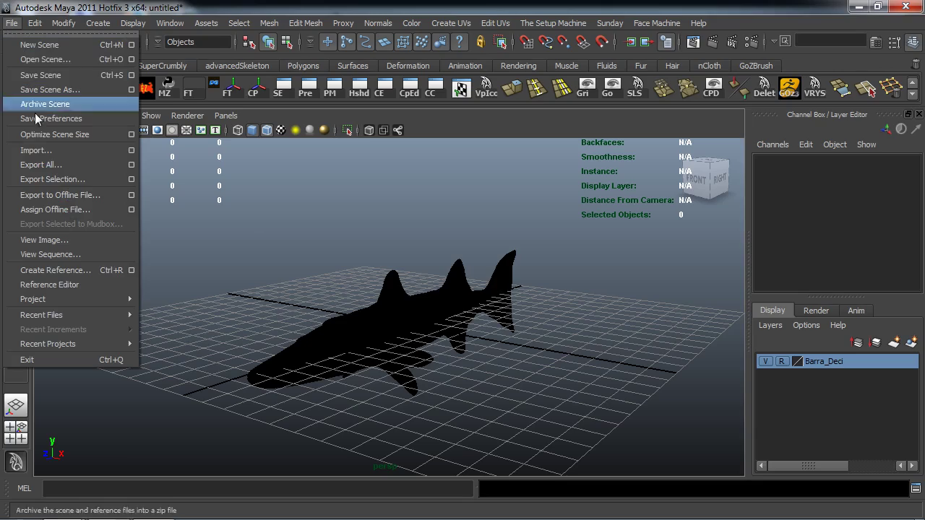
click(41, 152)
double_click(252, 113)
Step: Delete the imported eye on the negative-X side of the barracuda's head
scroll(342, 322, up, 3)
alt+middle_drag(315, 357, 374, 318)
scroll(365, 331, up, 10)
click(371, 300)
scroll(344, 332, down, 10)
alt+drag(345, 332, 565, 331)
scroll(368, 336, up, 5)
alt+middle_drag(565, 331, 370, 359)
scroll(419, 275, up, 5)
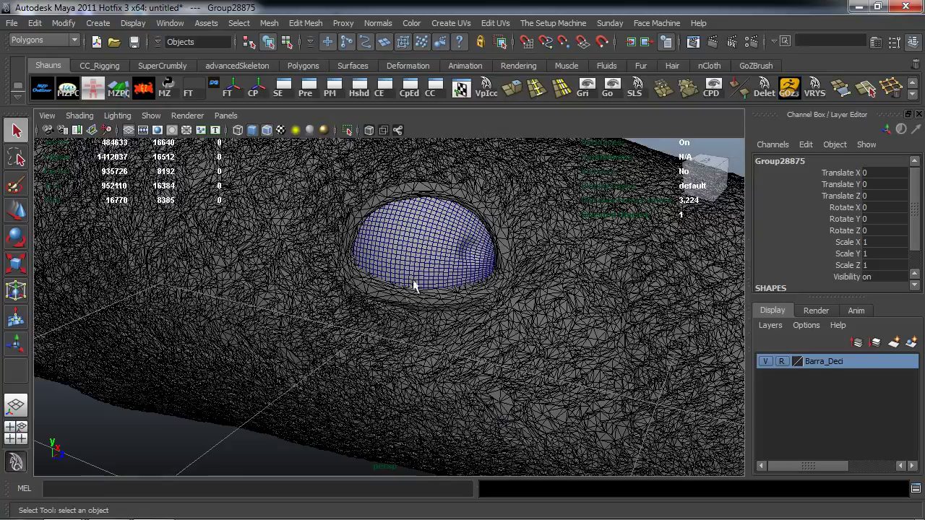
alt+drag(417, 268, 332, 263)
click(332, 263)
key(Delete)
scroll(356, 316, down, 4)
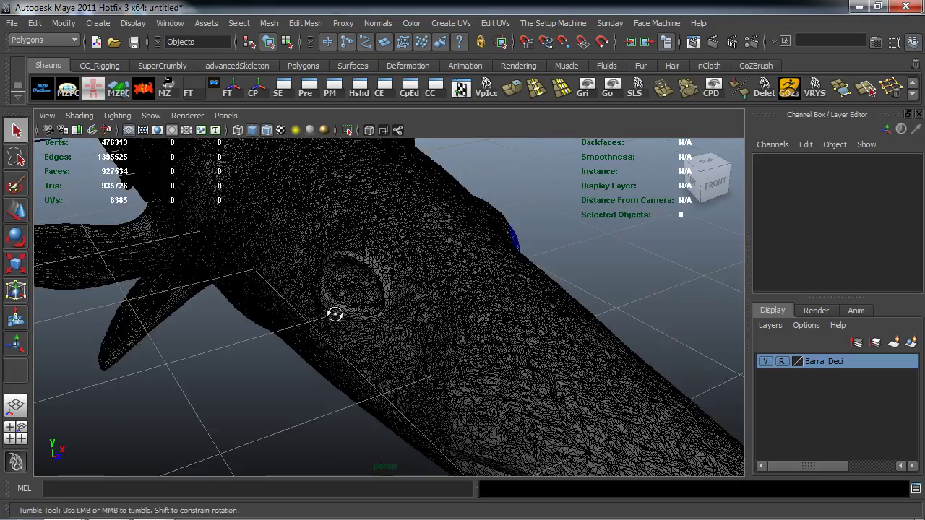
Step: Put the remaining eye on a new display layer named Zbrush_Eye and set that layer to Reference
alt+drag(356, 315, 229, 309)
scroll(293, 295, up, 2)
alt+drag(294, 296, 347, 279)
click(434, 253)
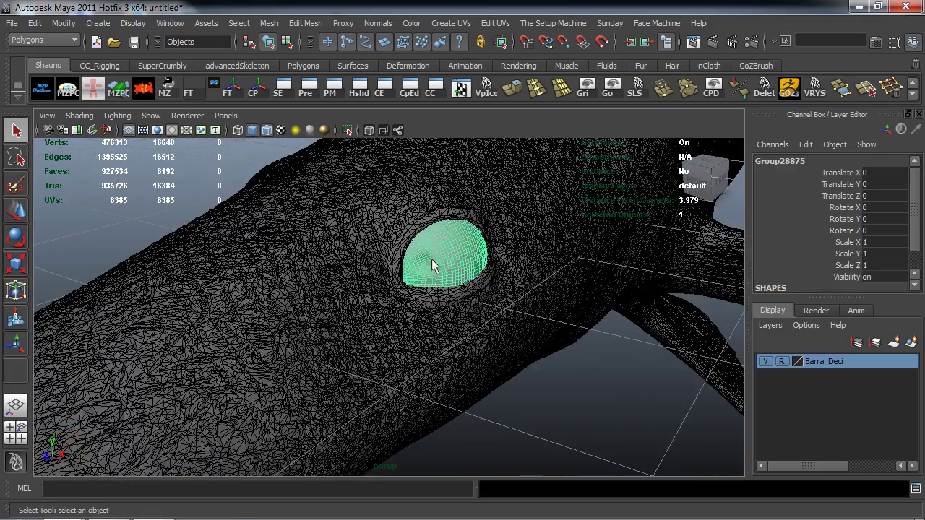
alt+drag(435, 253, 436, 264)
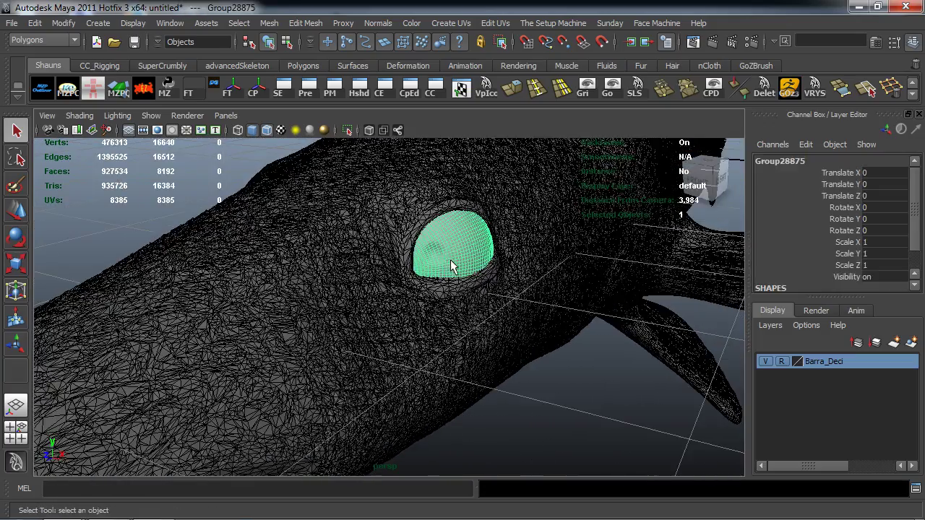
scroll(450, 259, down, 5)
alt+drag(430, 287, 398, 316)
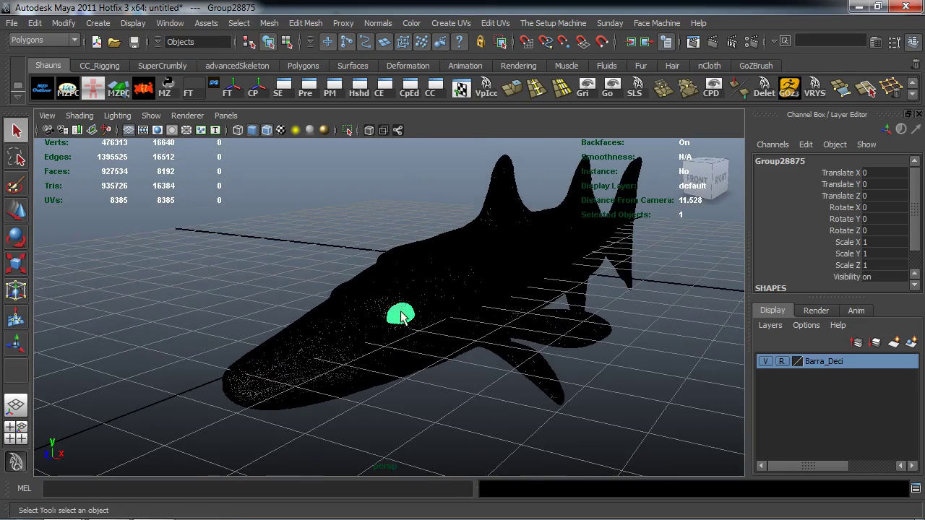
scroll(398, 316, up, 4)
alt+right_drag(401, 323, 561, 320)
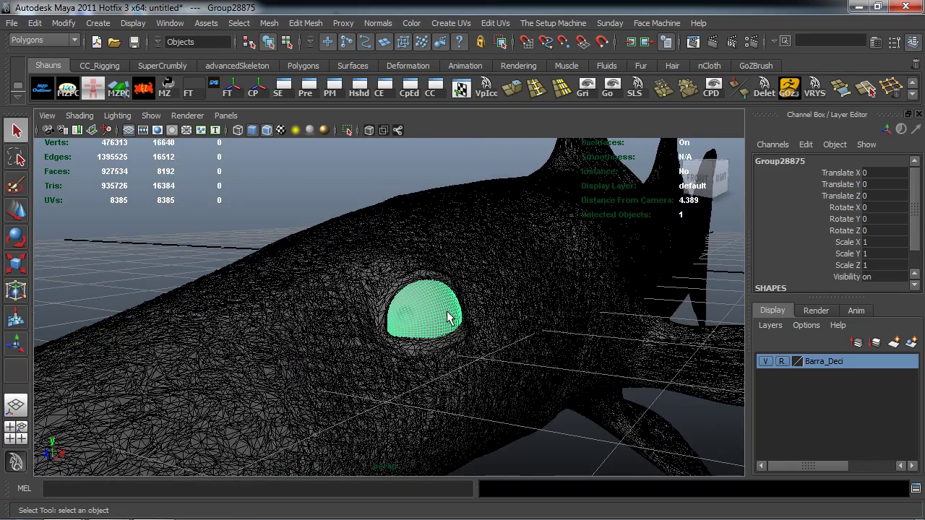
click(910, 343)
click(813, 360)
double_click(813, 360)
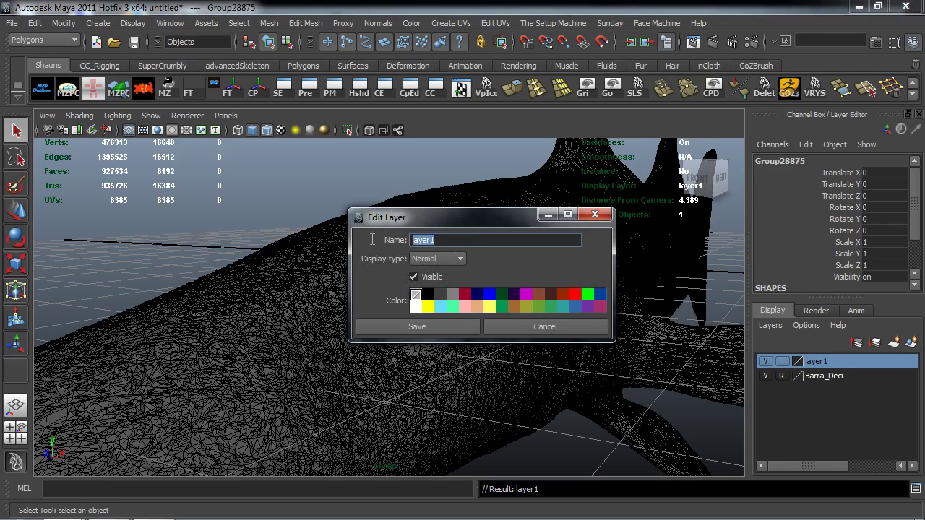
text(Zb)
click(452, 326)
click(778, 362)
click(779, 362)
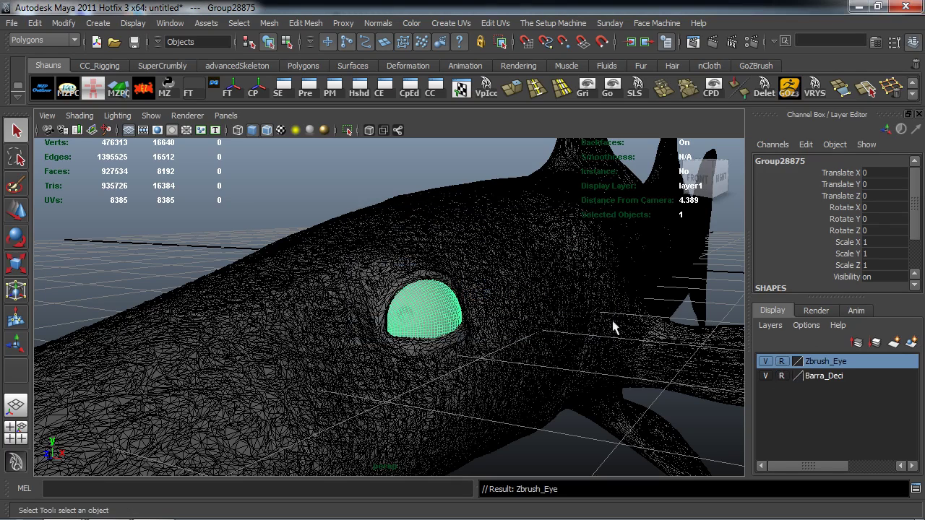
Step: Import the low-resolution body mesh BarracudaBodyLow.OBJ
click(209, 180)
scroll(419, 313, down, 5)
alt+middle_drag(430, 315, 409, 285)
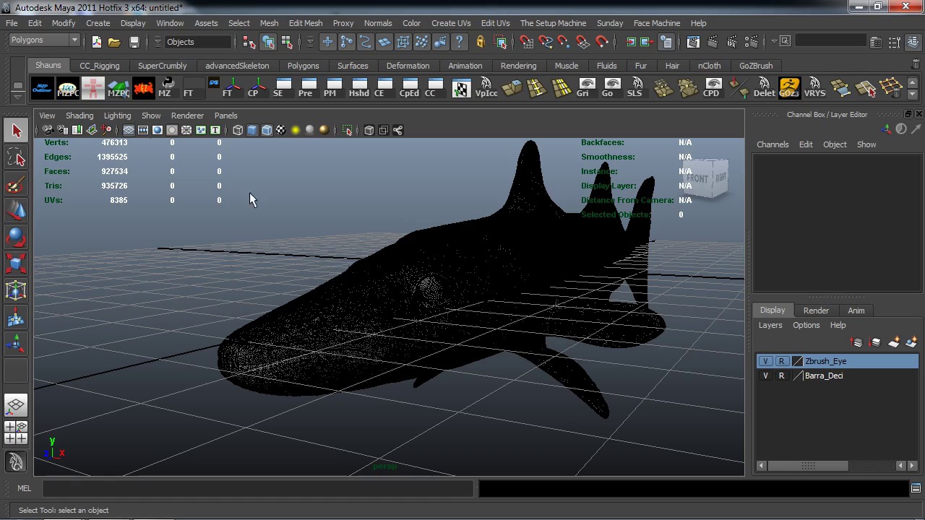
click(11, 22)
click(34, 151)
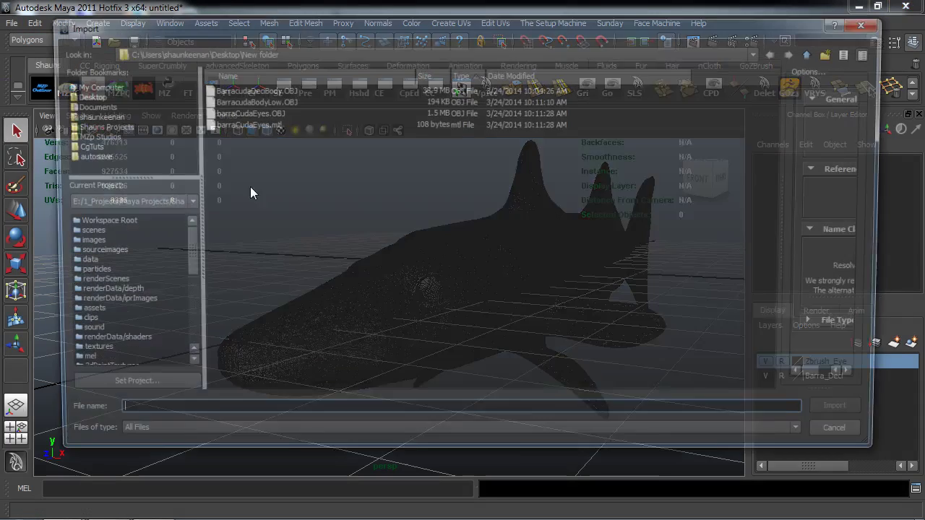
double_click(266, 102)
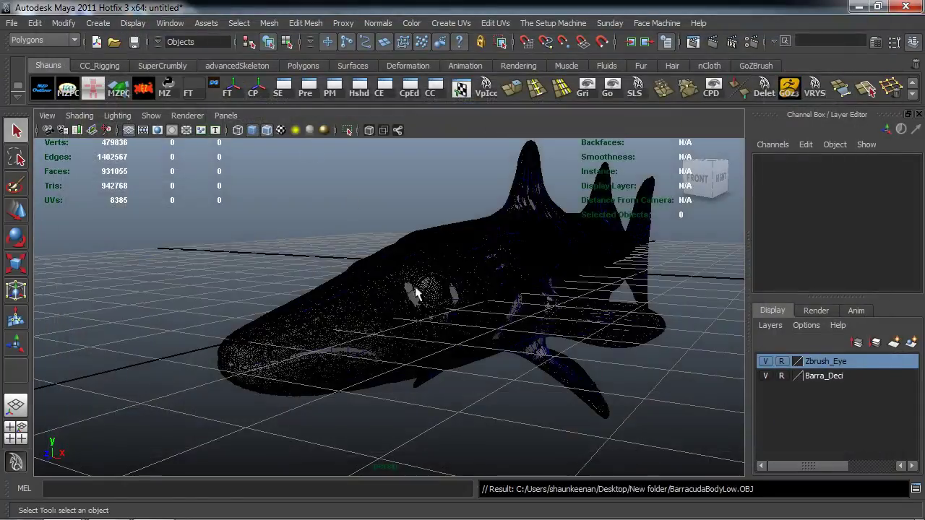
Step: Hide the Barra_Deci layer and inspect the low-resolution body together with the eye
scroll(382, 314, up, 3)
alt+drag(383, 314, 338, 331)
alt+drag(629, 296, 384, 263)
click(383, 263)
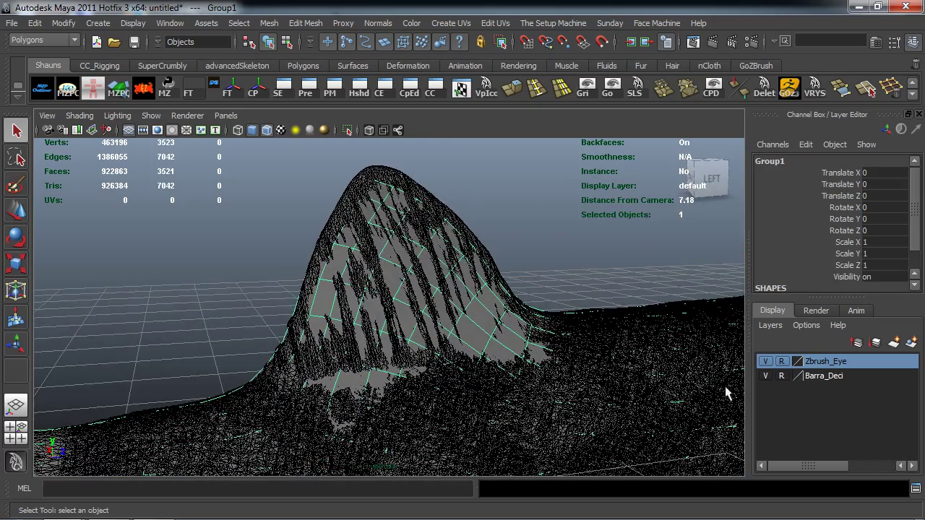
click(763, 375)
alt+drag(415, 323, 607, 322)
alt+drag(513, 318, 282, 330)
alt+middle_drag(283, 330, 289, 350)
scroll(289, 350, up, 4)
alt+drag(280, 335, 338, 314)
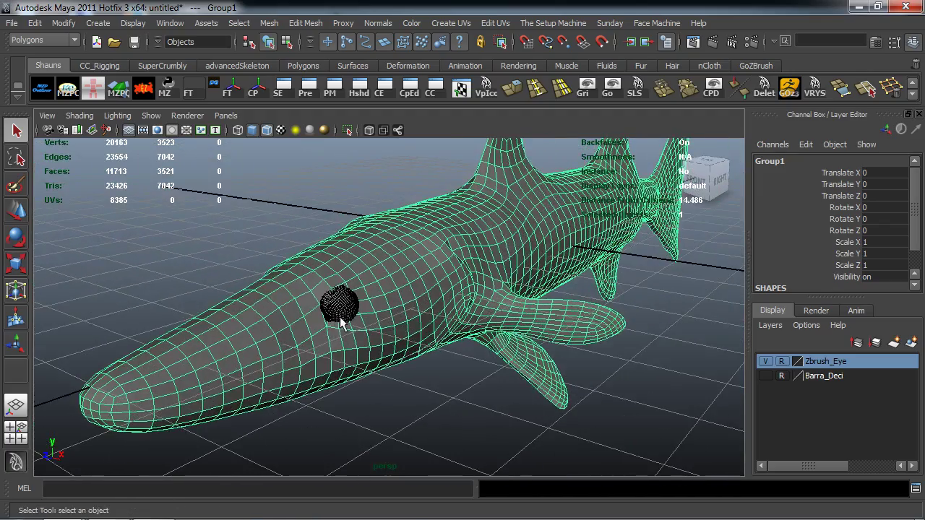
key(w)
click(221, 259)
alt+drag(212, 260, 239, 290)
Step: Set the current project to the Saltwater folder inside Aquarium
click(12, 23)
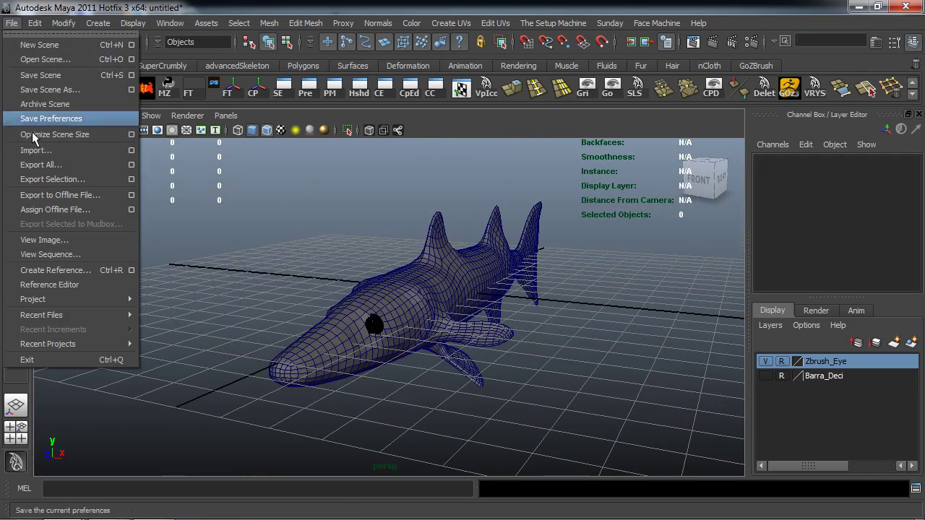
mouse_move(41, 299)
click(172, 337)
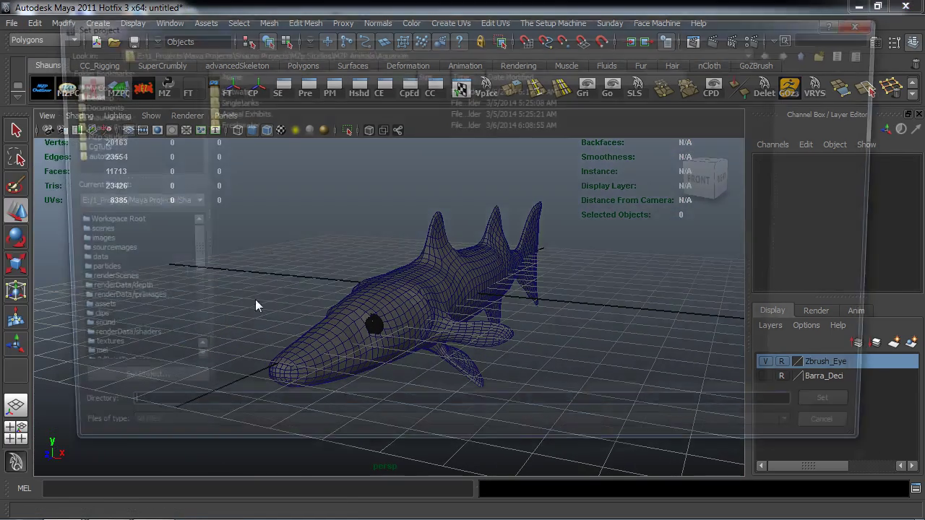
click(225, 89)
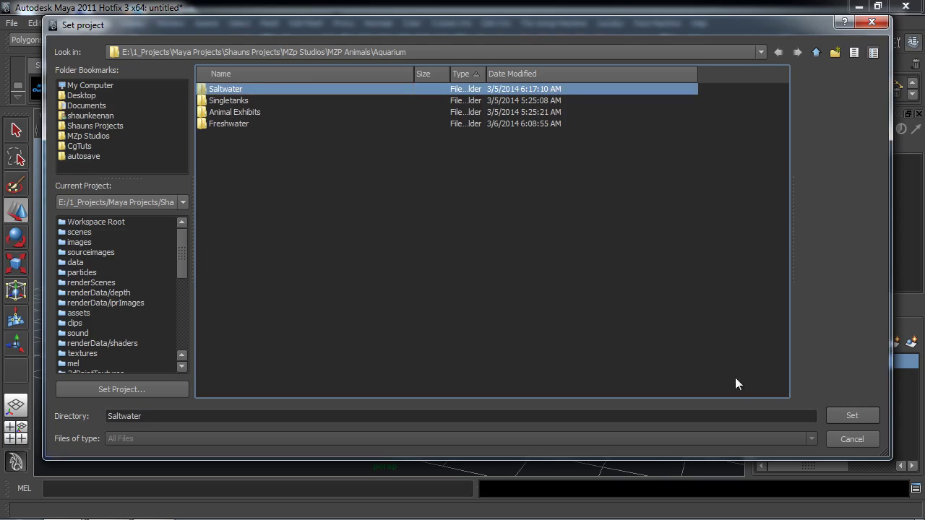
click(842, 413)
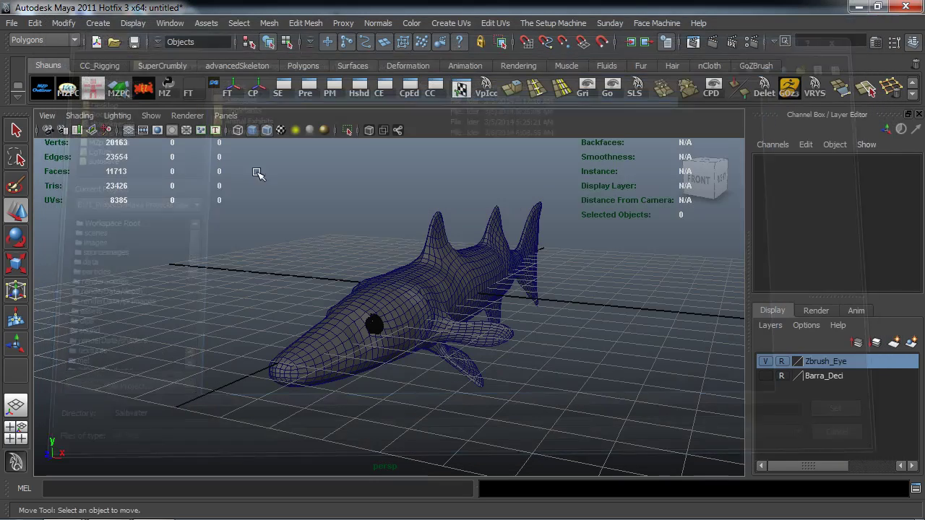
Step: Open the scene Barracuda.mb from the project's scenes folder, discarding the unsaved untitled scene
click(10, 22)
click(33, 53)
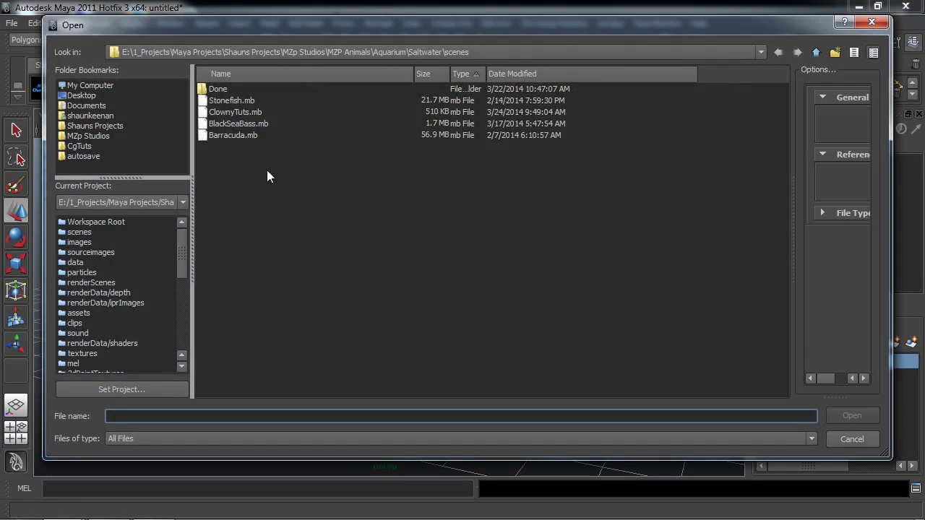
double_click(247, 135)
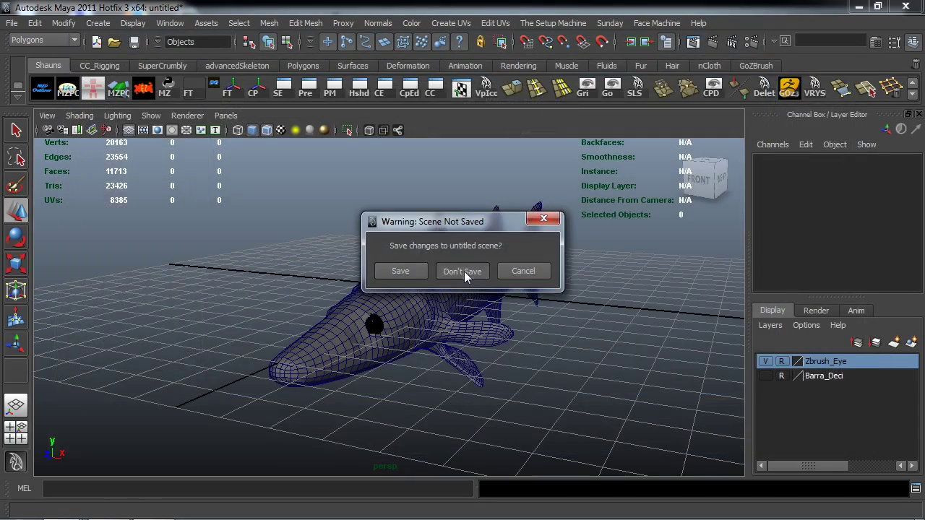
click(464, 271)
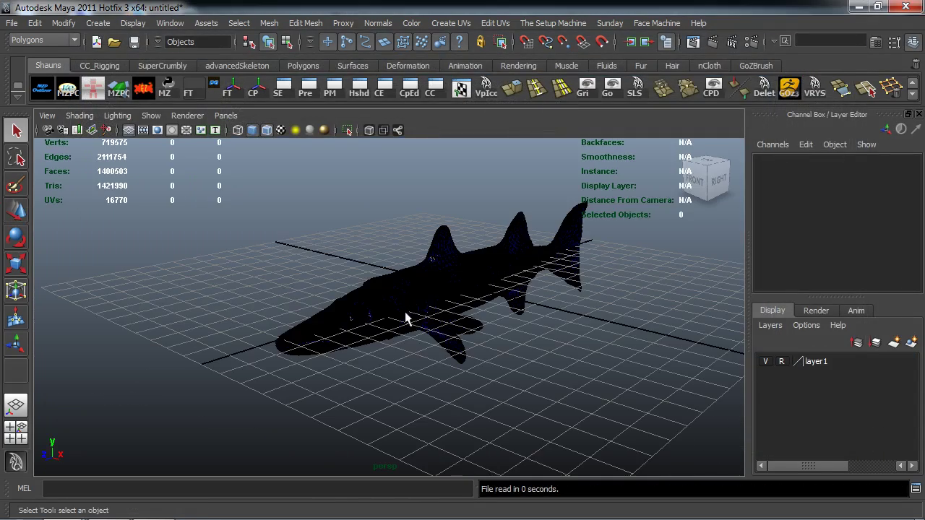
Step: Switch layer1 from Reference to Normal display so its meshes can be selected
mouse_move(363, 337)
alt+mouse_down()
mouse_move(391, 331)
mouse_move(336, 326)
mouse_move(373, 330)
alt+mouse_up()
scroll(373, 329, up, 5)
click(778, 362)
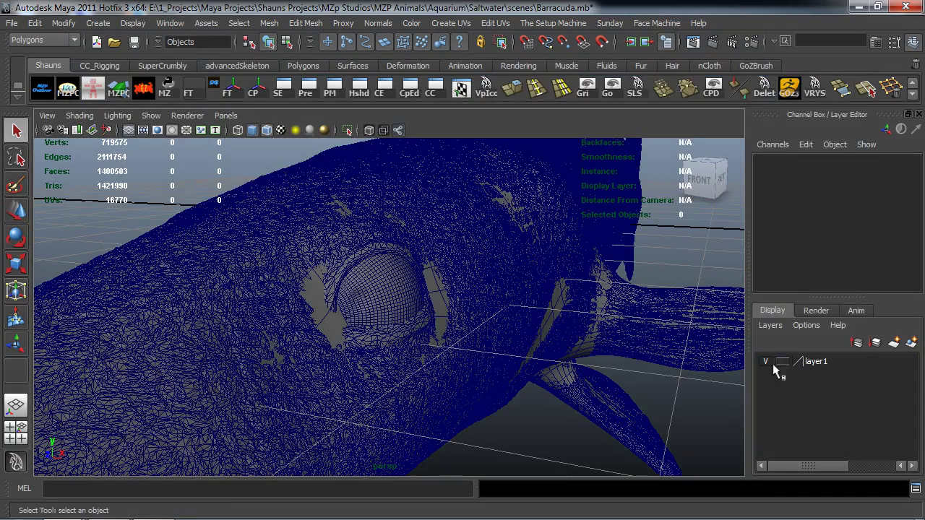
Step: Delete the eye mesh on the negative-X side of the barracuda's head
click(330, 334)
alt+drag(329, 335, 432, 343)
click(432, 327)
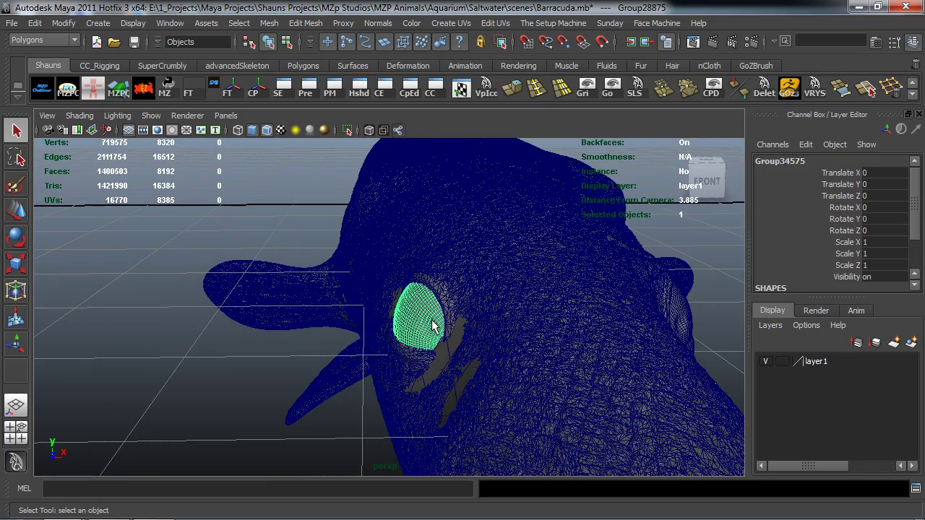
click(247, 352)
alt+drag(308, 342, 368, 341)
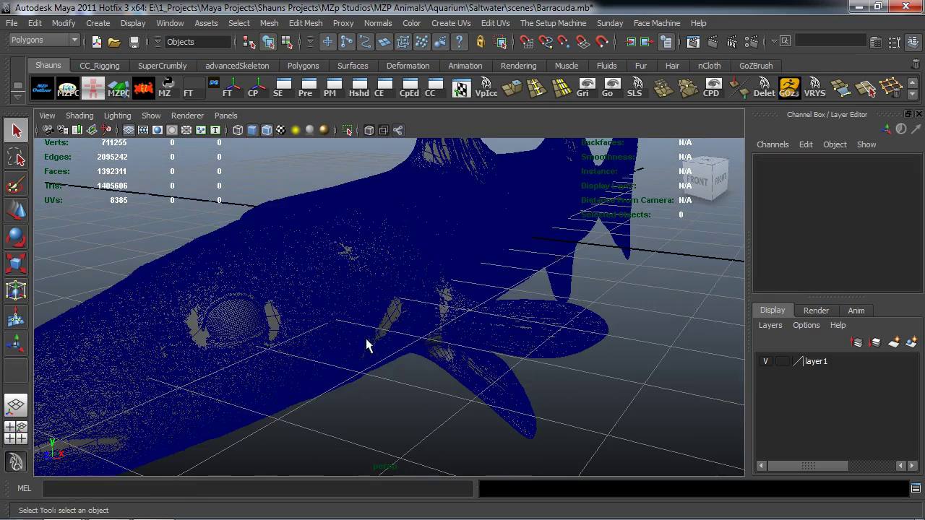
Step: Select the remaining eye mesh and remove it from layer1
key(ctrl+z)
right_click(815, 363)
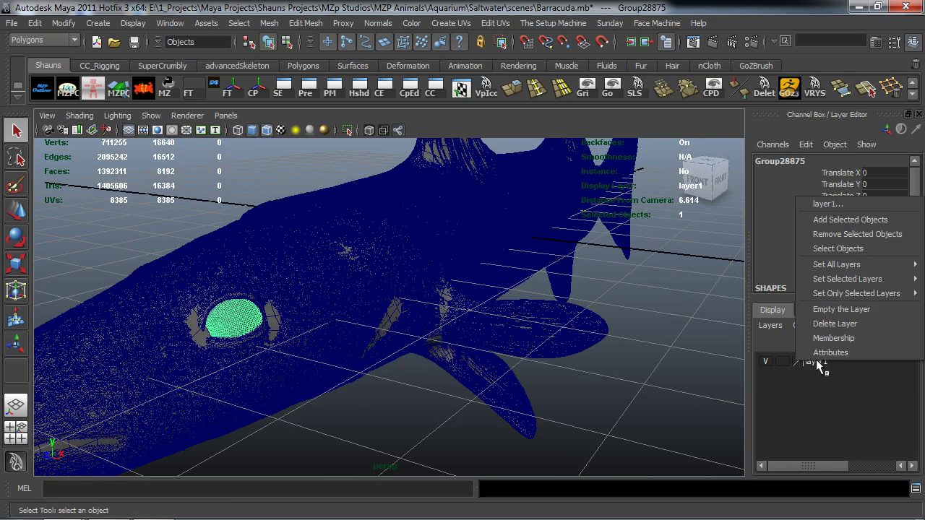
click(846, 232)
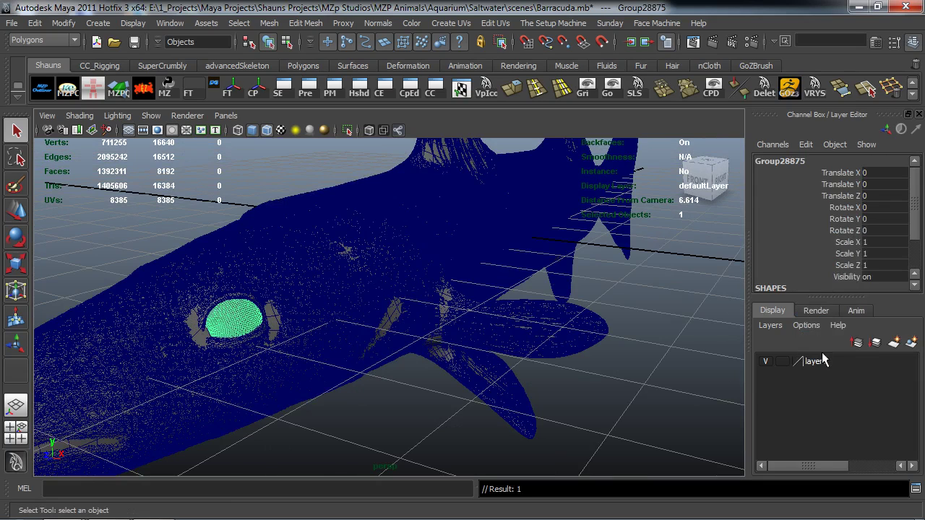
Step: Rename layer1 as BaraDeci and set its display type to Reference
double_click(823, 360)
drag(462, 241, 389, 232)
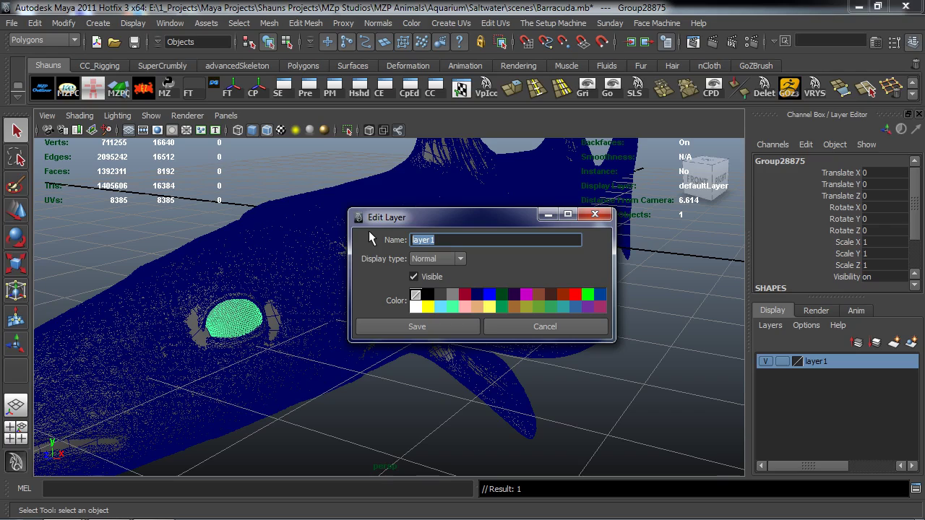
text(BaraDeci)
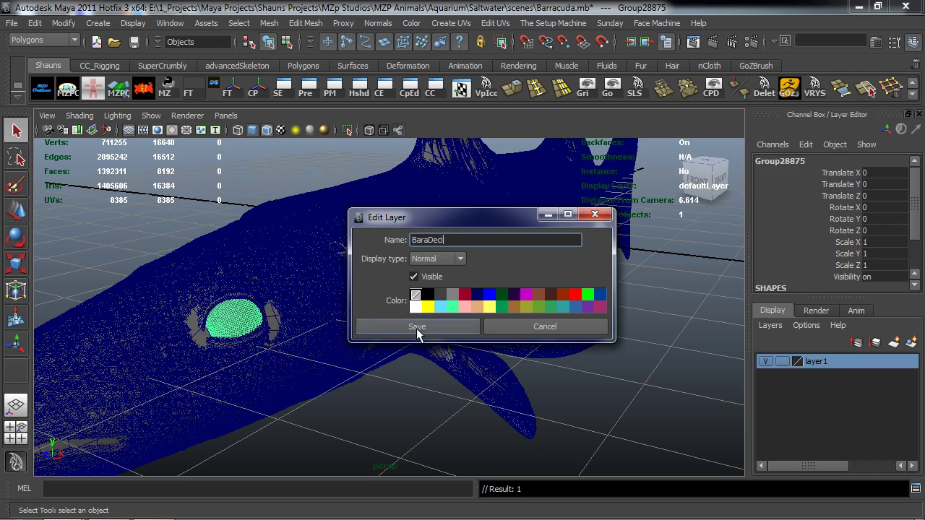
click(426, 328)
click(781, 361)
click(781, 362)
Step: Put the remaining eye mesh on a new display layer named zbrushEye and set the layer to Reference
click(235, 322)
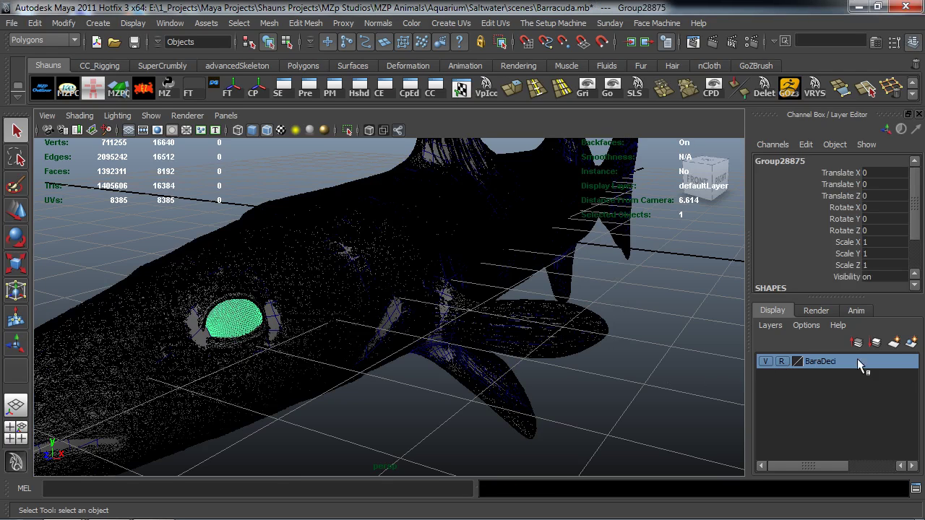
click(911, 342)
click(781, 361)
click(781, 361)
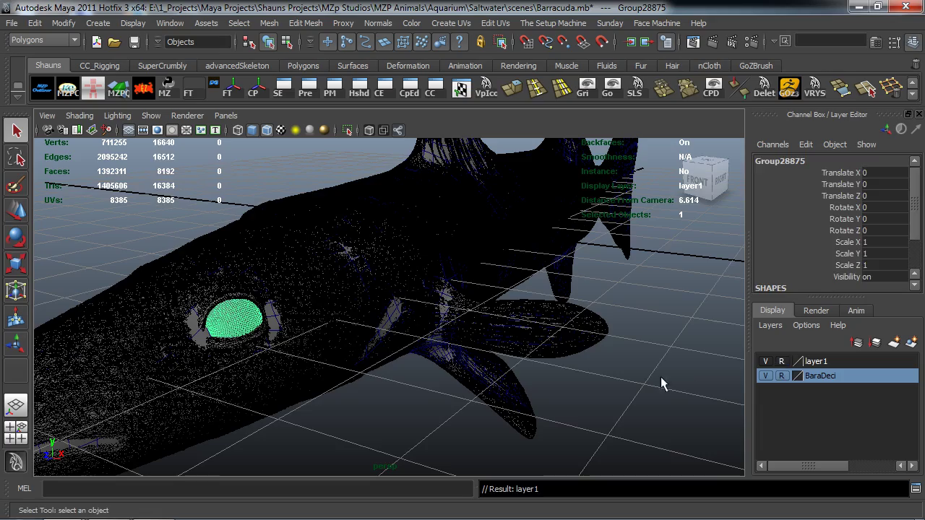
alt+drag(511, 376, 531, 347)
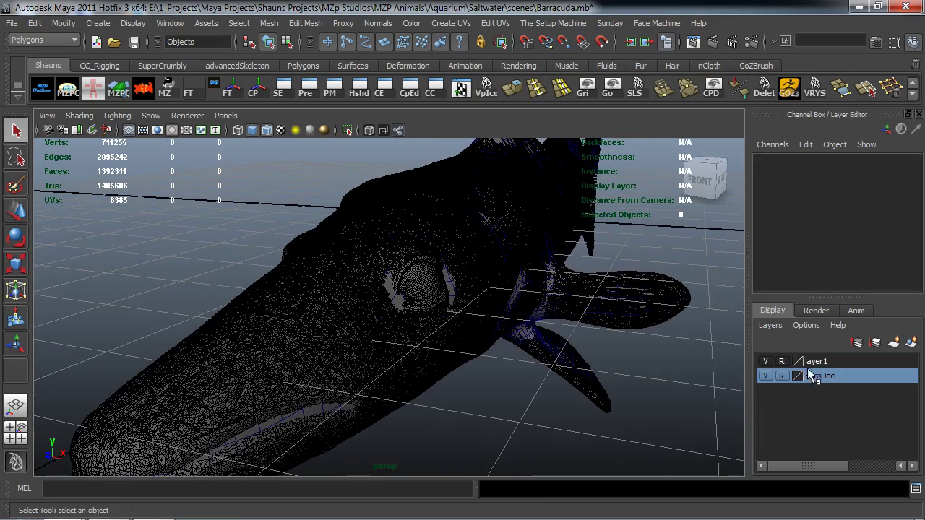
double_click(815, 361)
text(zbrushEye)
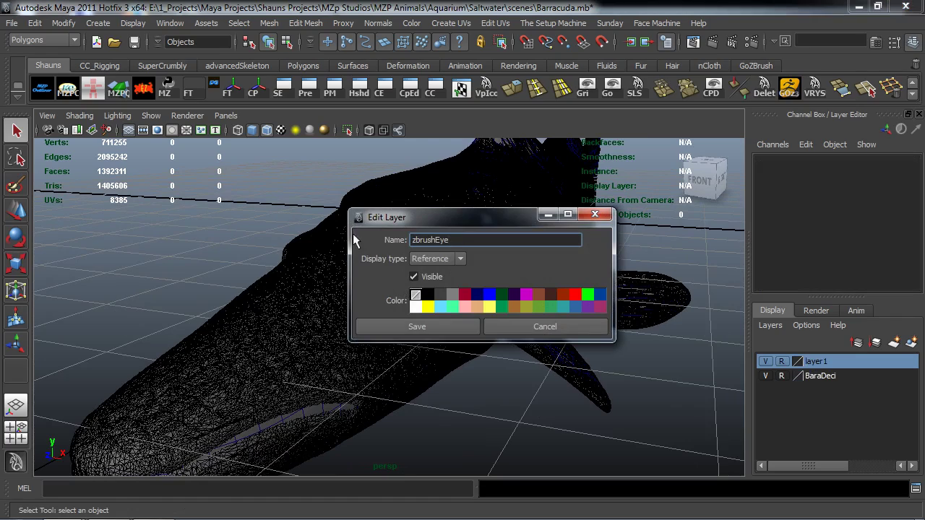
click(416, 326)
scroll(440, 316, down, 5)
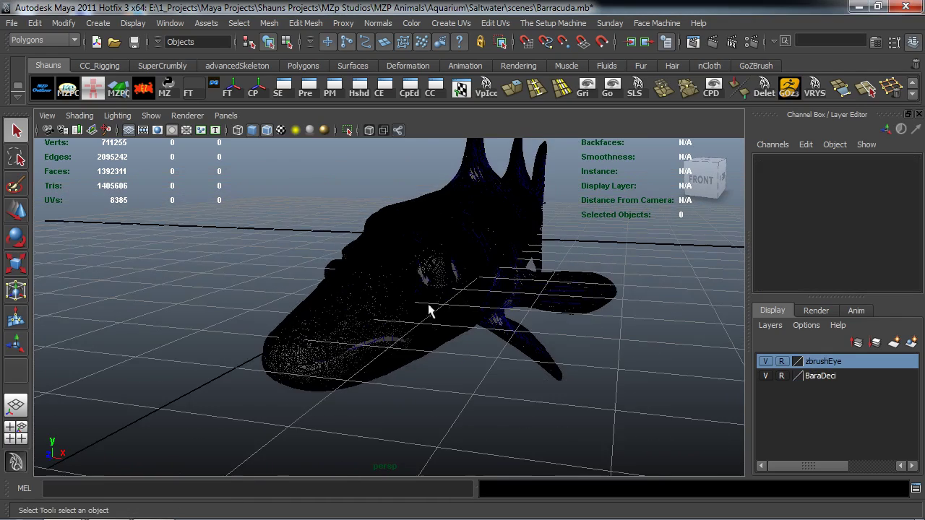
scroll(383, 326, up, 3)
alt+middle_drag(364, 314, 370, 309)
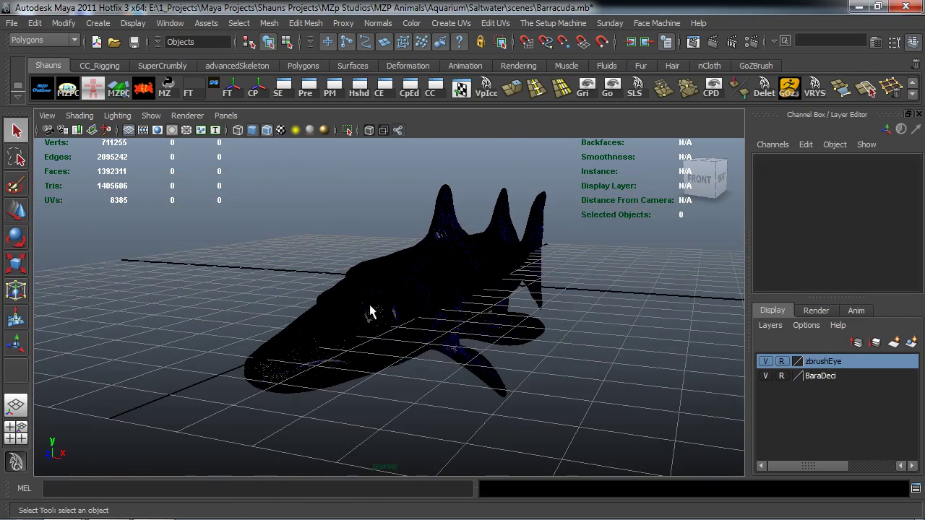
key(w)
alt+drag(384, 286, 391, 286)
alt+drag(433, 260, 390, 260)
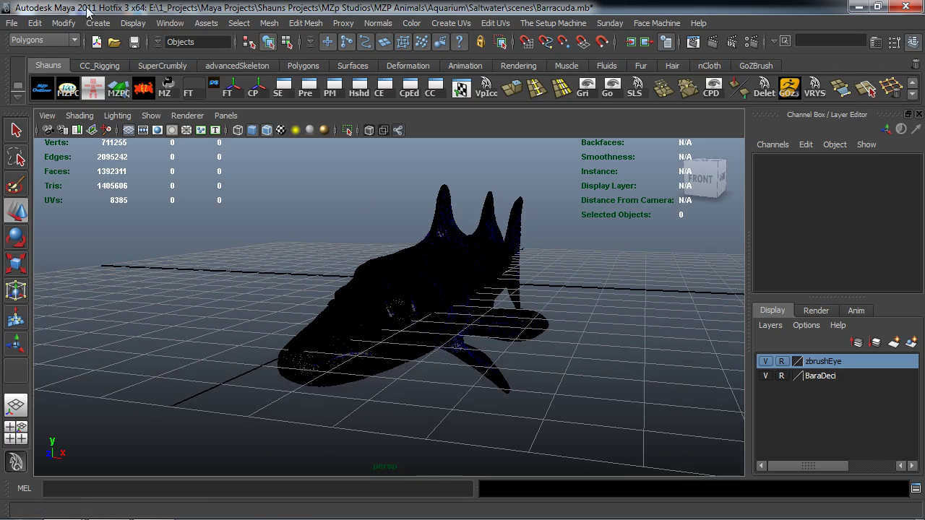
alt+drag(275, 273, 243, 273)
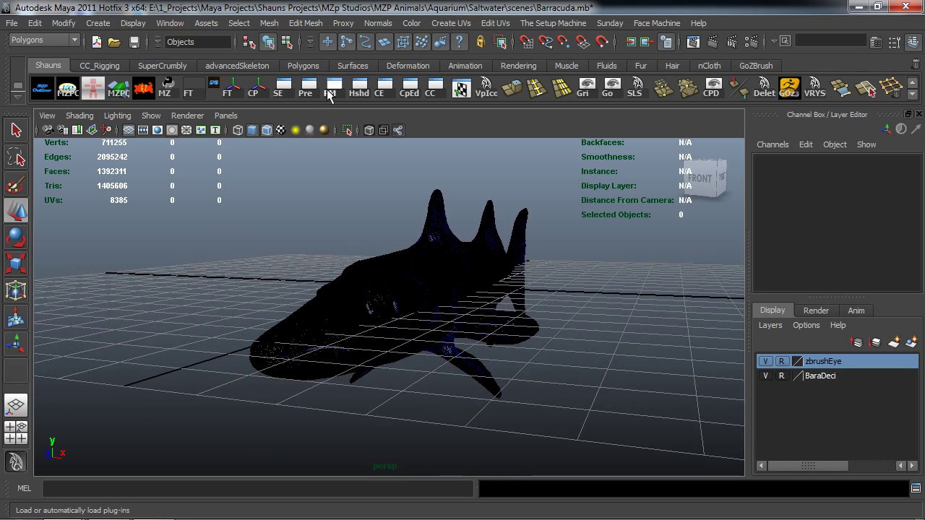
alt+drag(326, 268, 331, 271)
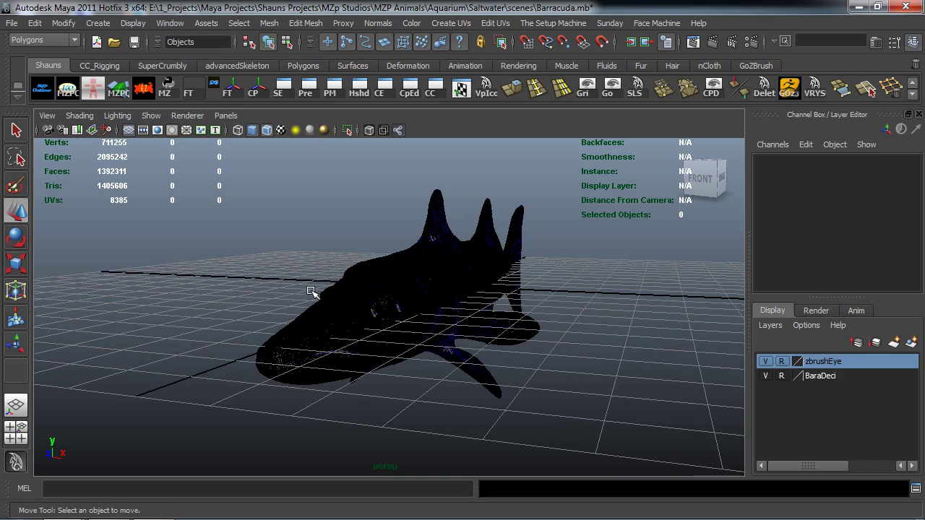
alt+drag(299, 306, 329, 304)
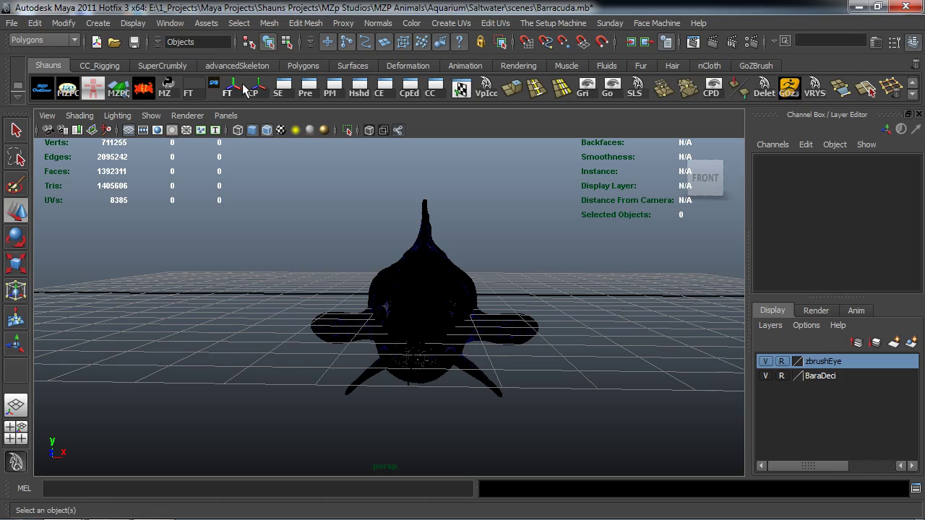
alt+drag(304, 241, 305, 241)
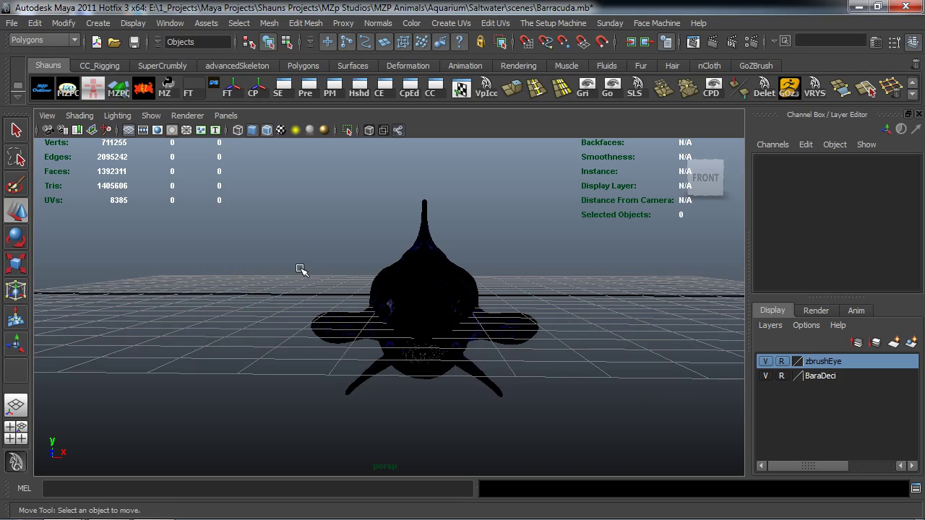
alt+drag(295, 286, 291, 289)
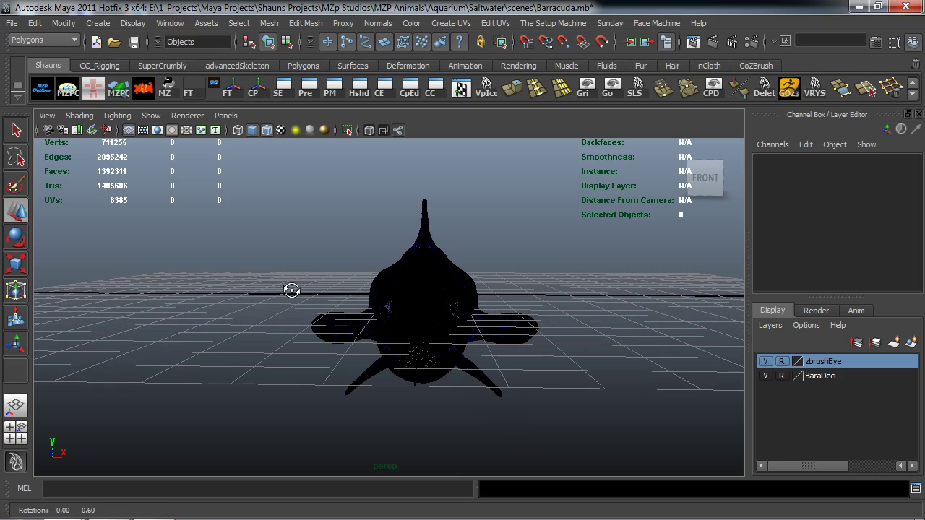
Step: Select all faces on the negative-X half of the low-poly body in the front view and delete them
right_drag(424, 279, 376, 281)
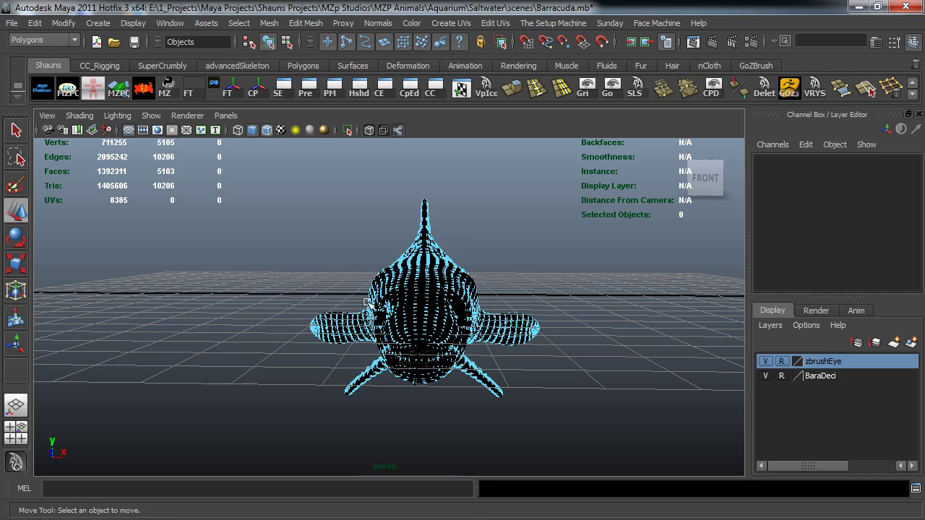
alt+middle_drag(258, 226, 252, 224)
key(space)
key(space)
alt+middle_drag(254, 350, 362, 359)
scroll(362, 359, up, 4)
alt+middle_drag(493, 362, 482, 363)
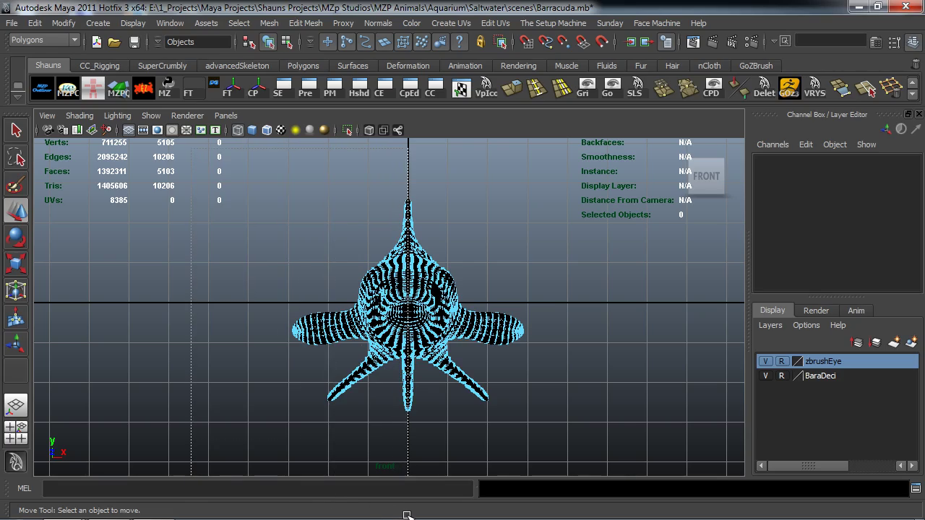
click(433, 300)
key(f)
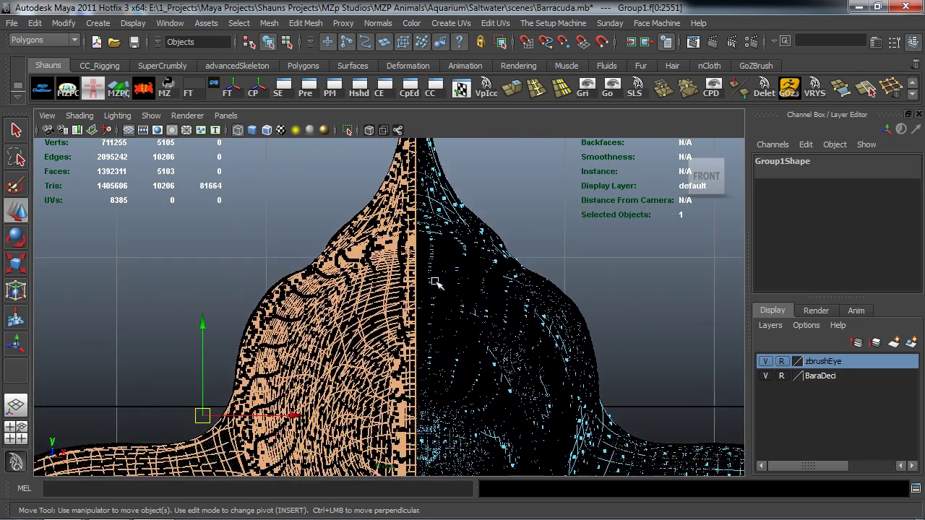
key(space)
key(space)
scroll(345, 316, up, 3)
alt+middle_drag(345, 315, 345, 437)
alt+middle_drag(345, 291, 338, 185)
scroll(353, 402, up, 3)
scroll(338, 185, down, 6)
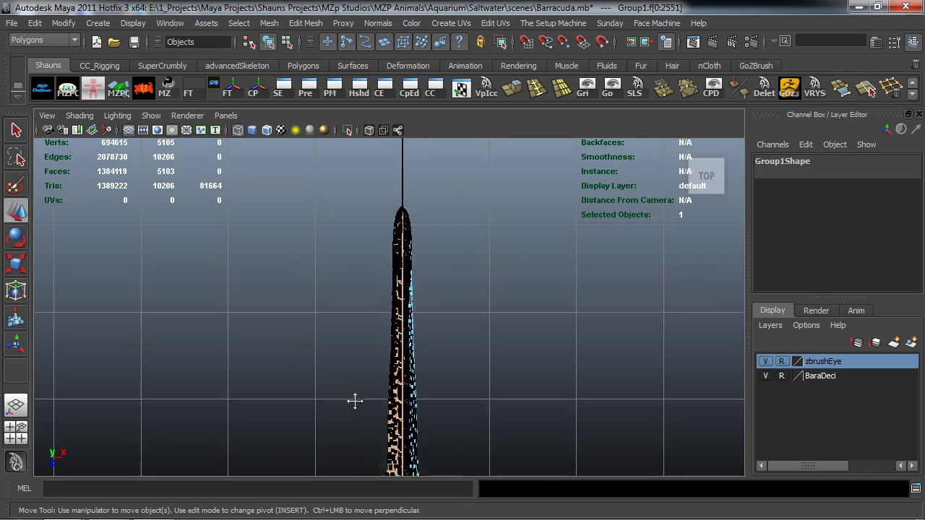
scroll(353, 353, up, 2)
scroll(445, 424, down, 4)
alt+middle_drag(440, 432, 425, 178)
alt+middle_drag(425, 404, 417, 217)
mouse_move(414, 323)
alt+middle_down()
mouse_move(417, 334)
mouse_move(372, 274)
mouse_move(368, 251)
alt+middle_up()
scroll(417, 334, up, 2)
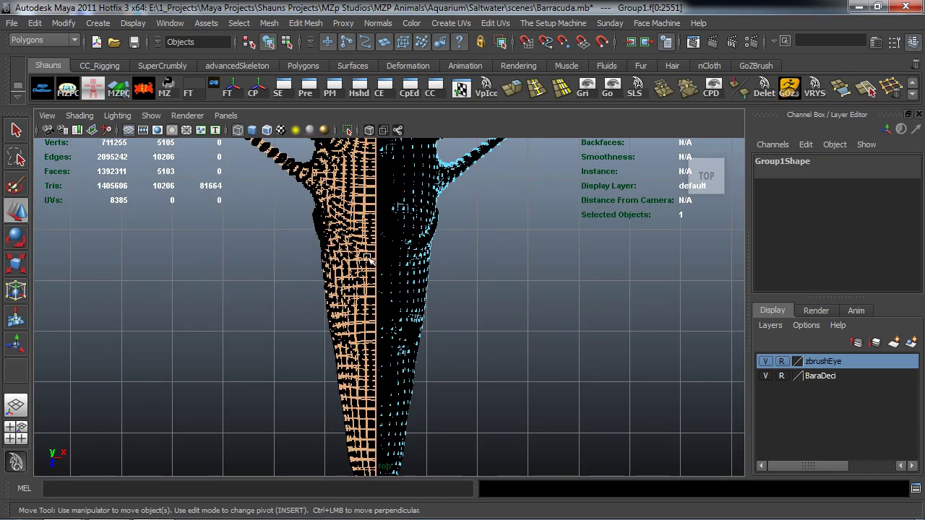
click(453, 271)
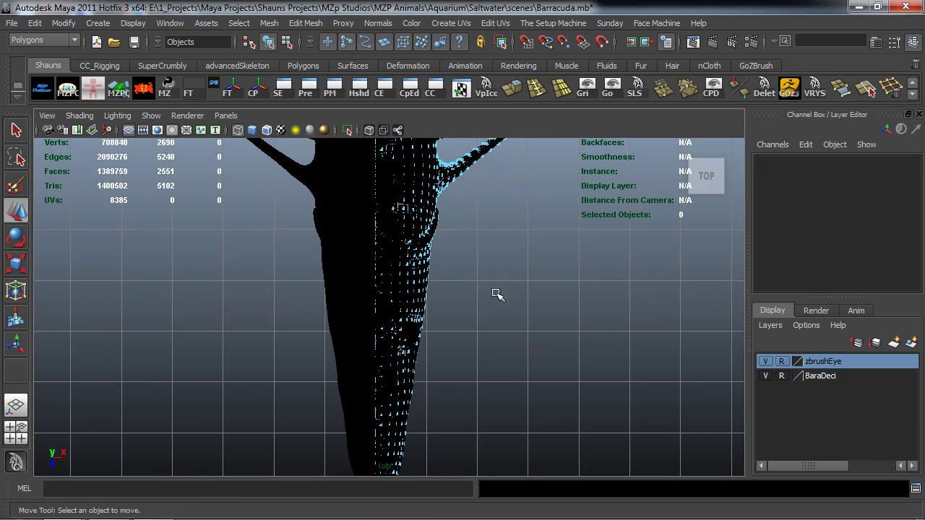
Step: Examine the remaining body half along its centre line from above and in perspective
alt+middle_drag(497, 294, 506, 351)
scroll(467, 310, down, 3)
scroll(471, 380, up, 4)
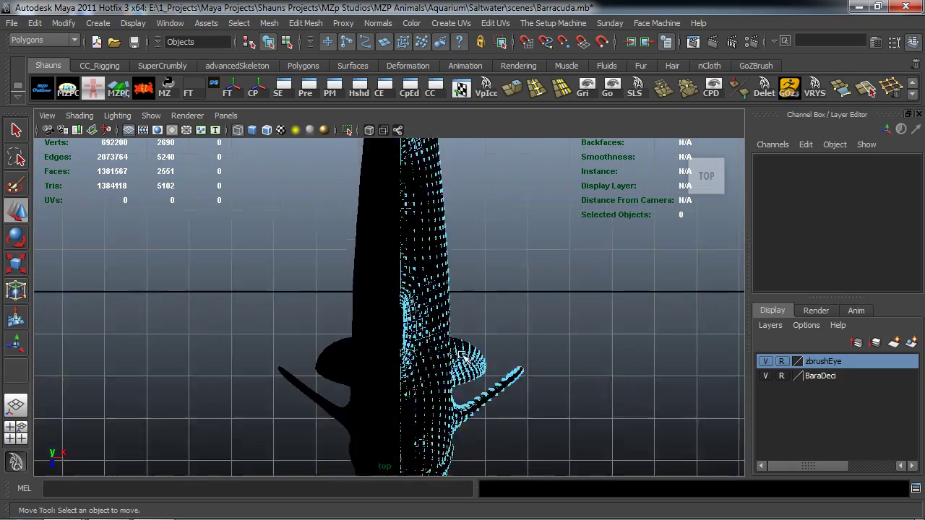
scroll(449, 318, up, 8)
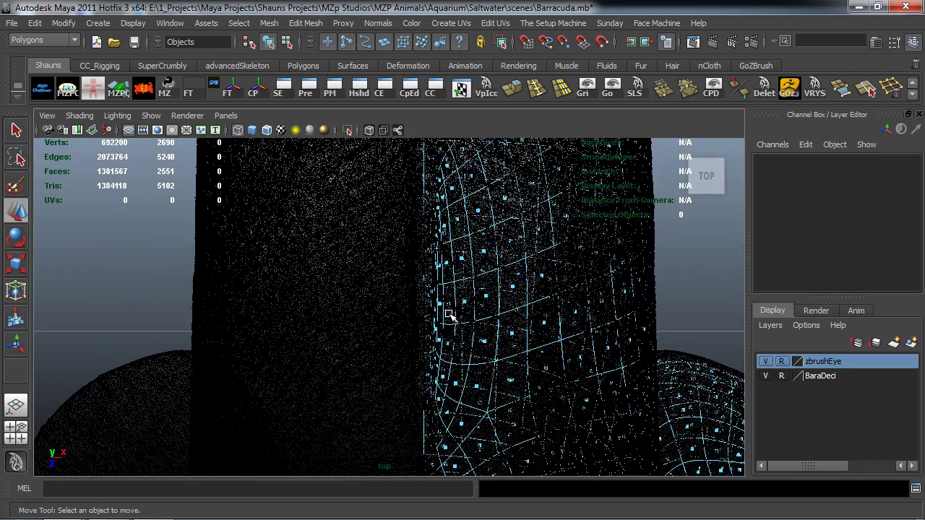
scroll(443, 318, up, 5)
key(space)
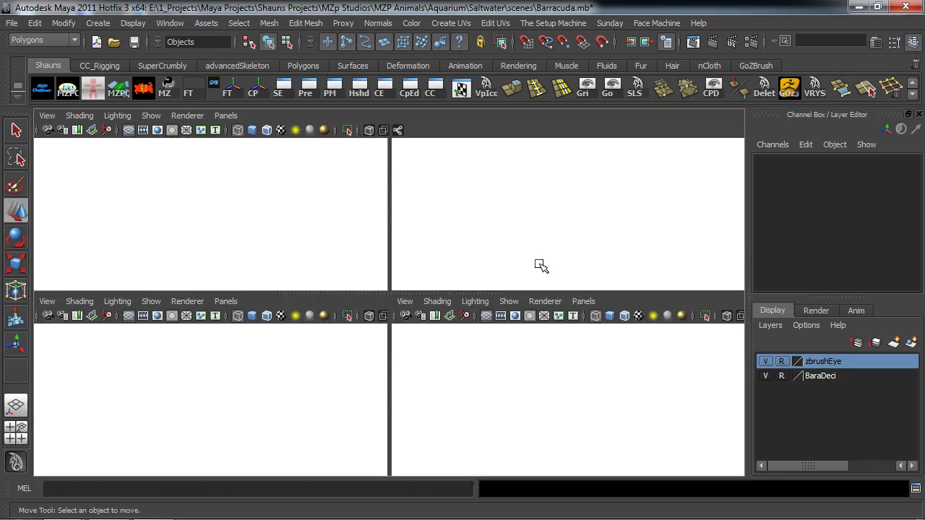
key(space)
scroll(506, 265, up, 4)
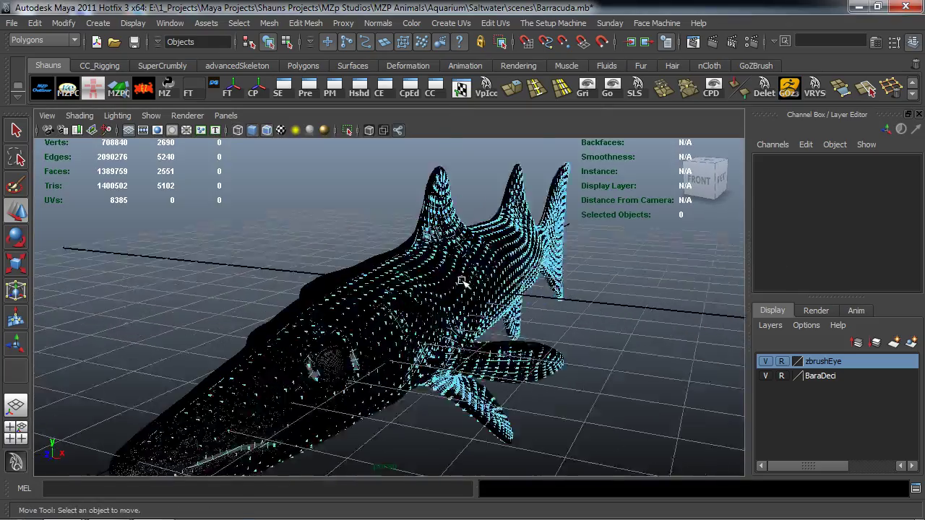
scroll(464, 280, up, 2)
Step: Hide the BaraDeci layer and return the low-poly half body from face selection to object mode
click(765, 376)
alt+drag(609, 337, 460, 249)
alt+middle_drag(461, 249, 568, 290)
scroll(505, 276, up, 5)
scroll(506, 299, down, 5)
alt+drag(423, 312, 439, 310)
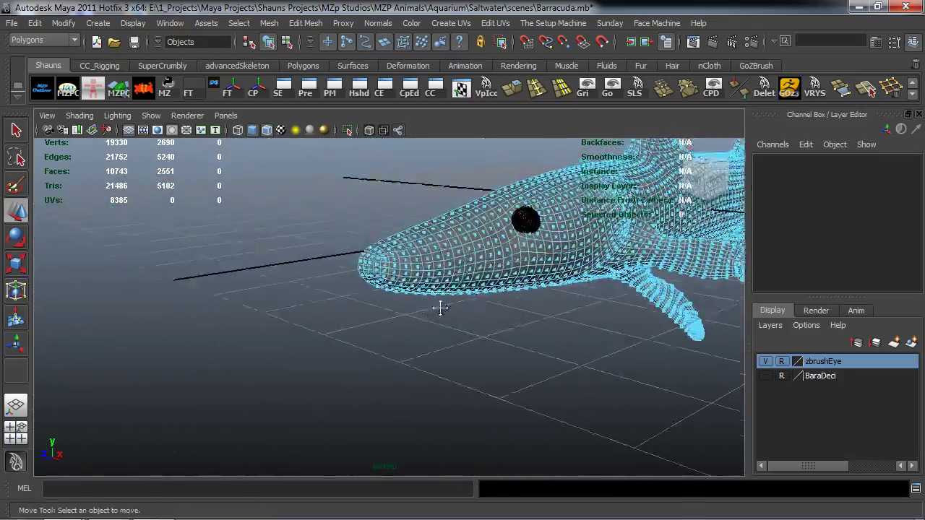
alt+right_drag(439, 309, 535, 271)
alt+middle_drag(535, 271, 393, 326)
mouse_move(390, 257)
right_down()
mouse_move(412, 290)
mouse_move(433, 246)
right_up()
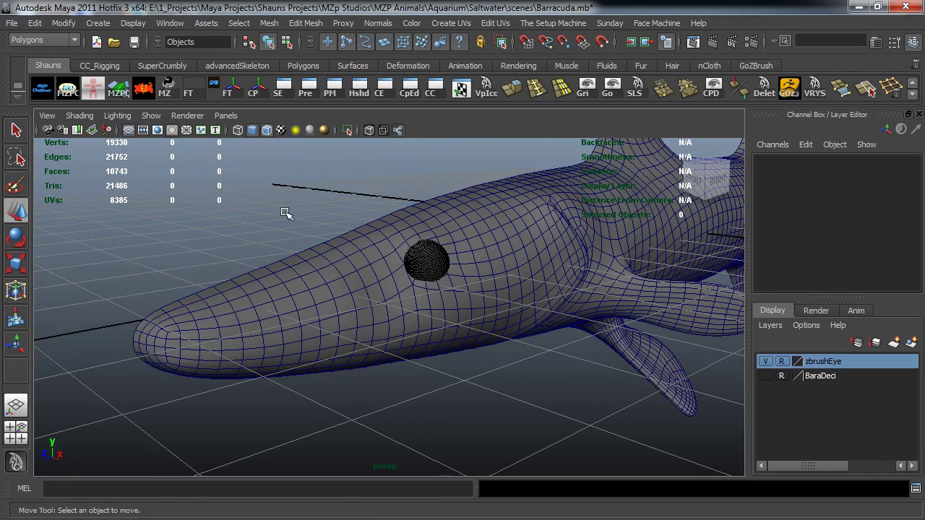
click(316, 300)
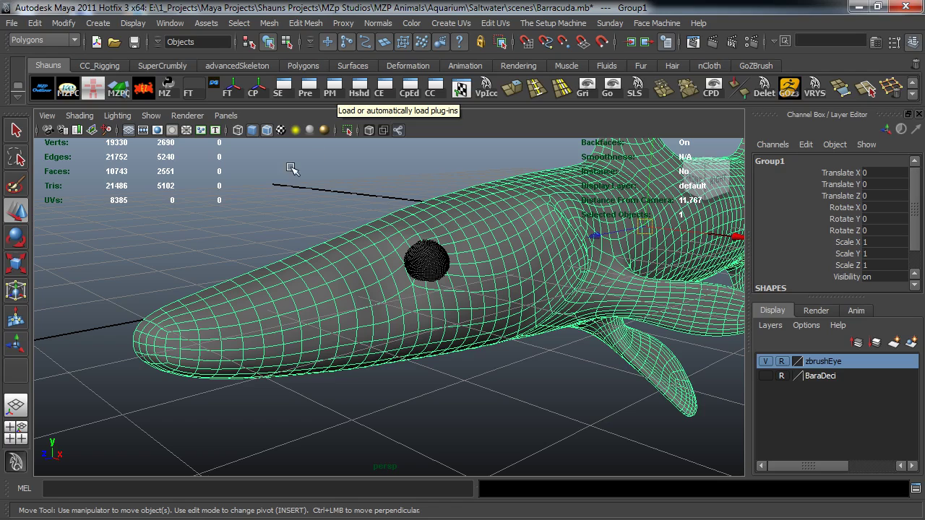
click(170, 23)
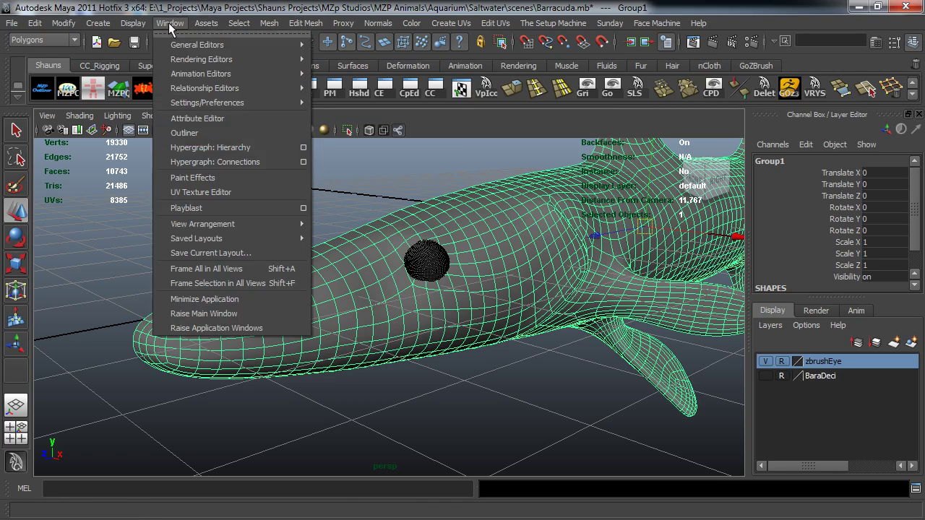
mouse_move(188, 50)
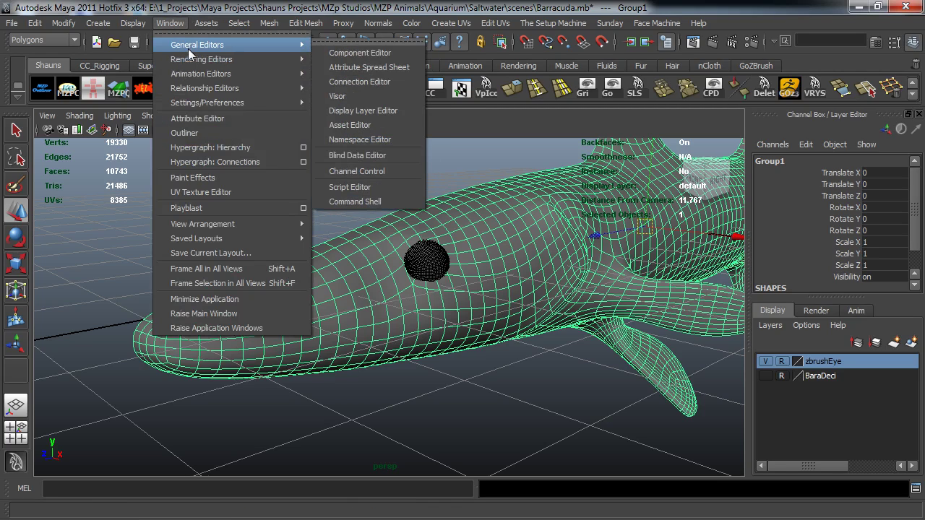
mouse_move(210, 102)
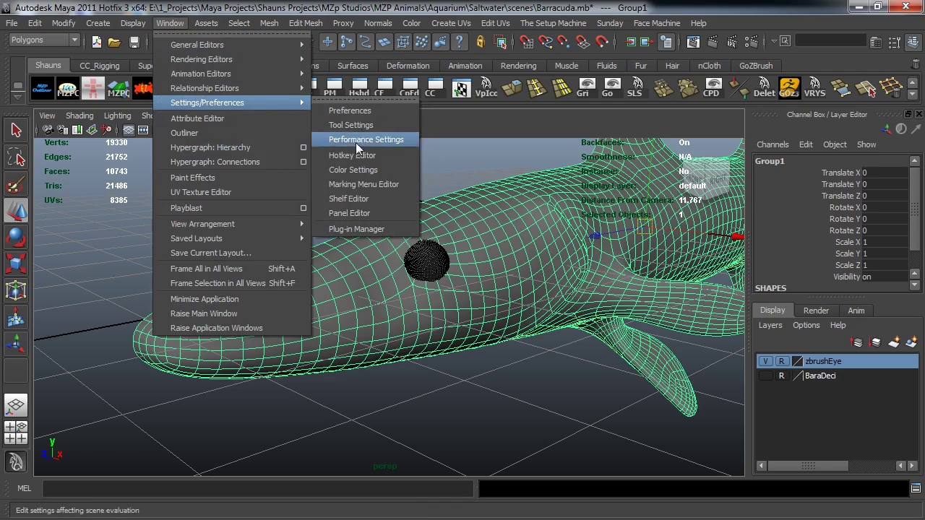
click(126, 196)
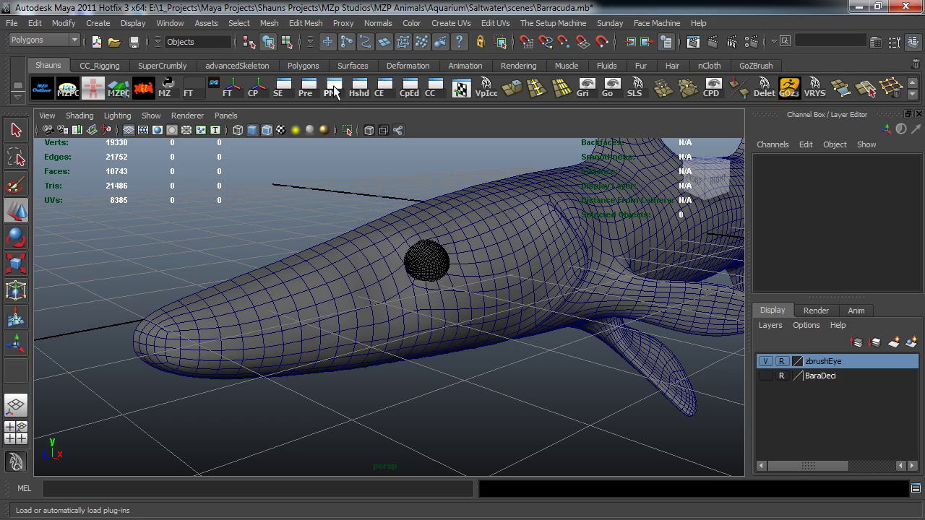
Step: Load the dRasterMaya.mll plug-in through the Plug-in Manager and detach the NEX tools as a floating window
click(331, 88)
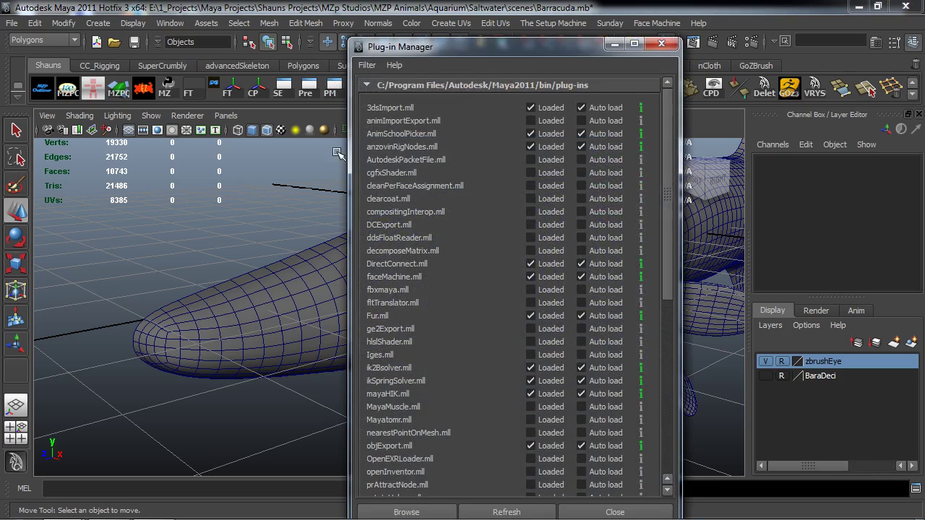
drag(504, 60, 401, 38)
scroll(416, 255, down, 10)
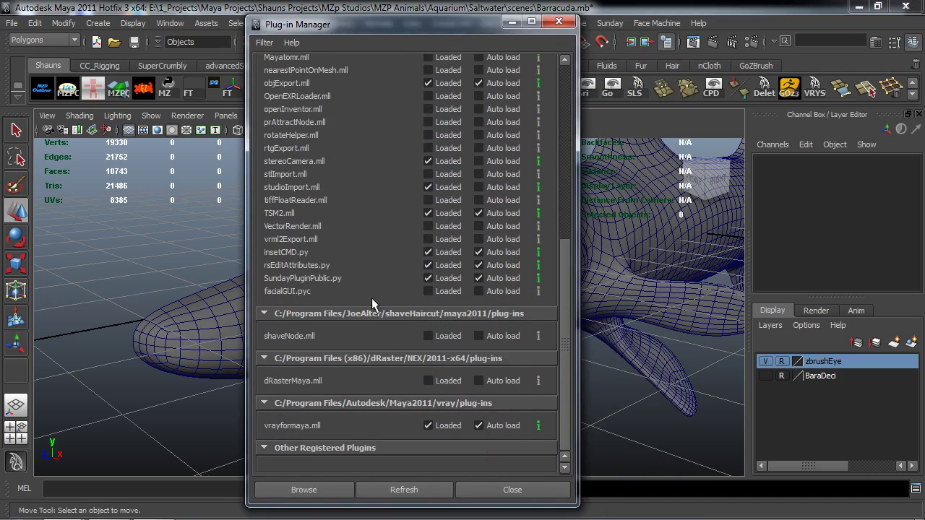
click(428, 381)
click(558, 21)
double_click(773, 119)
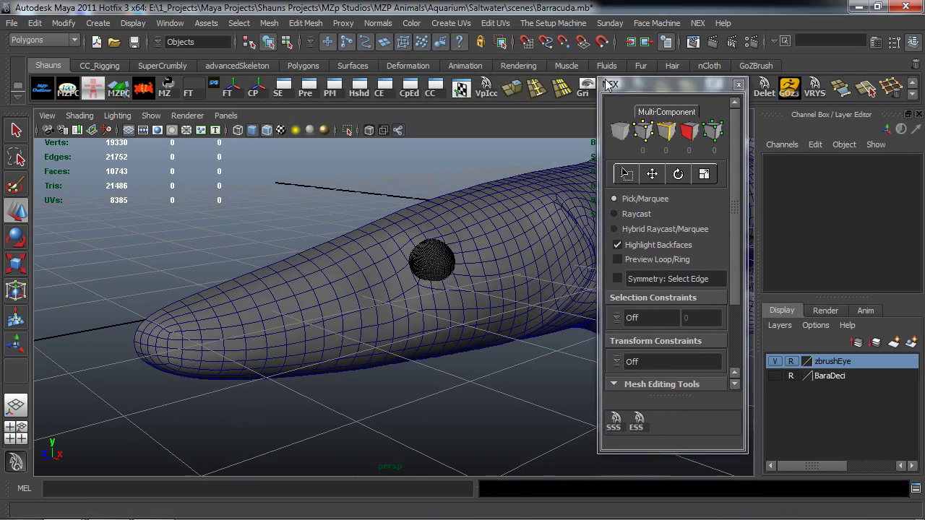
alt+drag(491, 320, 546, 359)
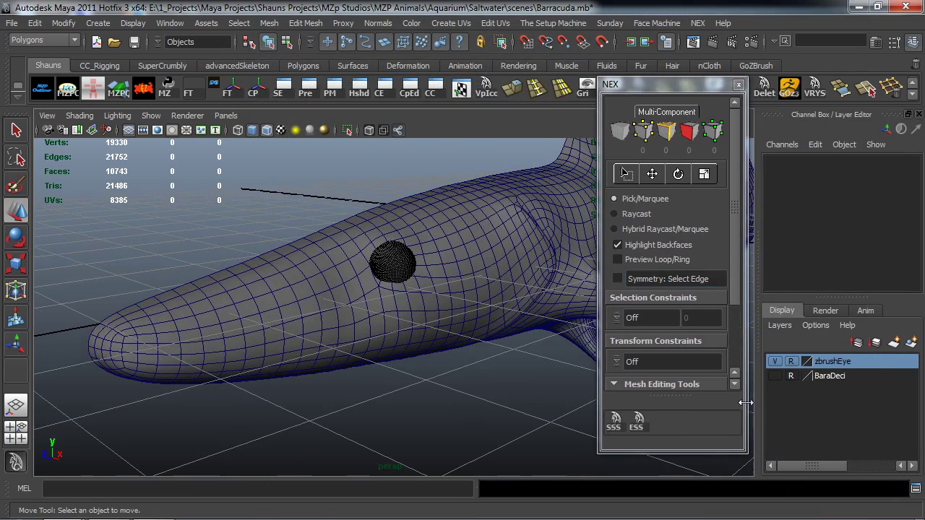
Step: Show the BaraDeci layer, select its objects and assign them as the surface transform constraint with the SSS and ESS scripts
click(775, 375)
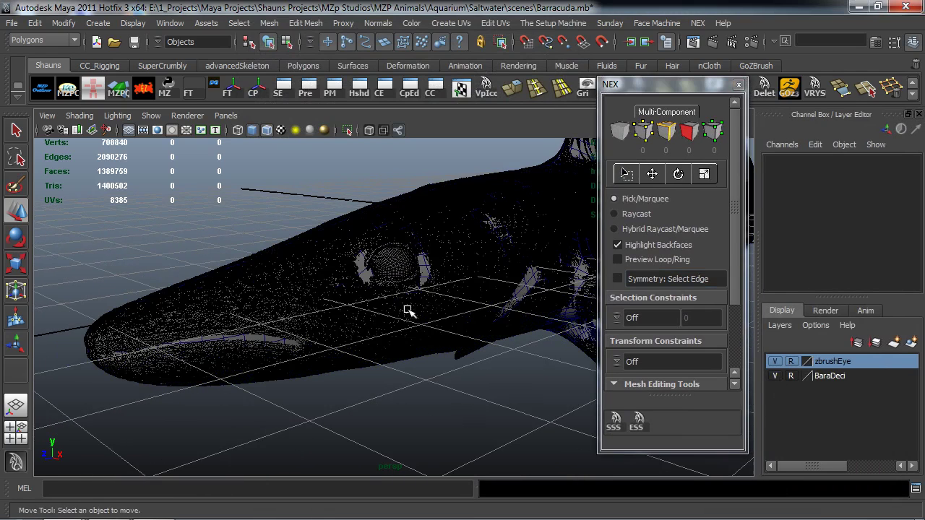
right_click(830, 382)
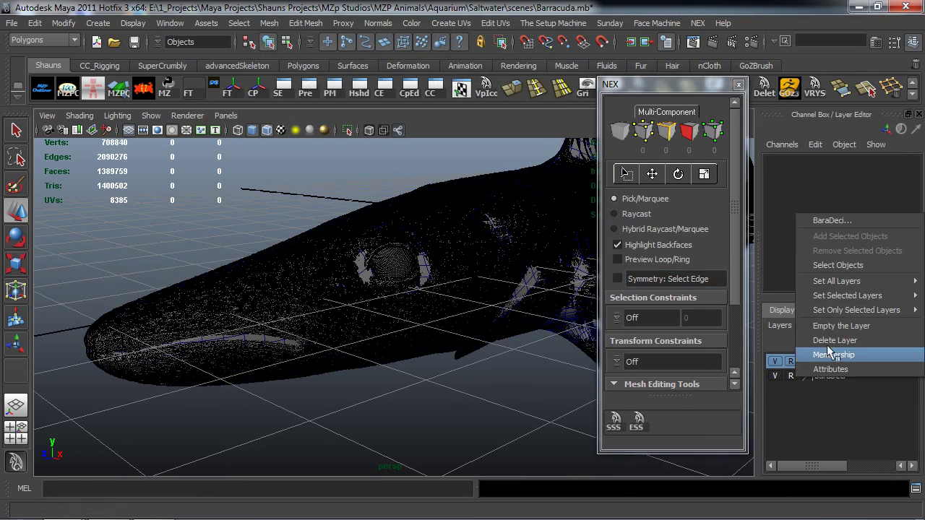
click(837, 267)
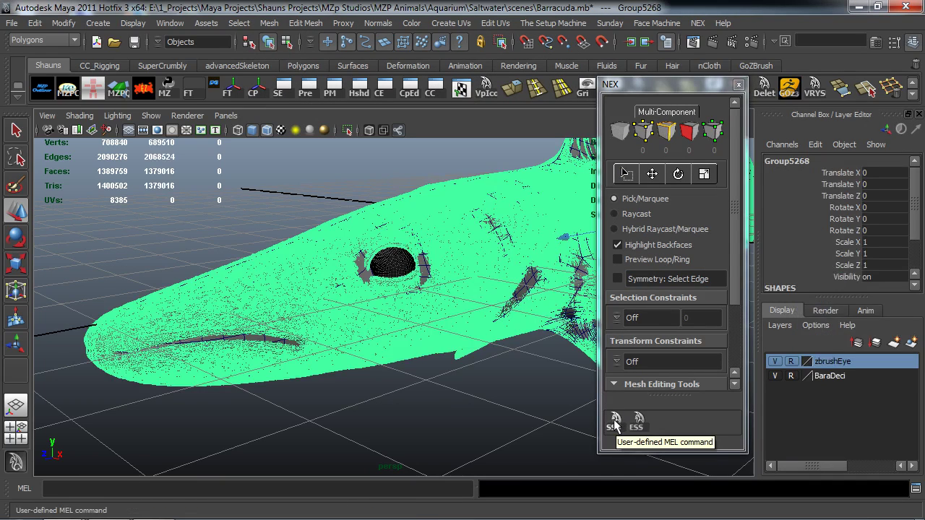
click(614, 421)
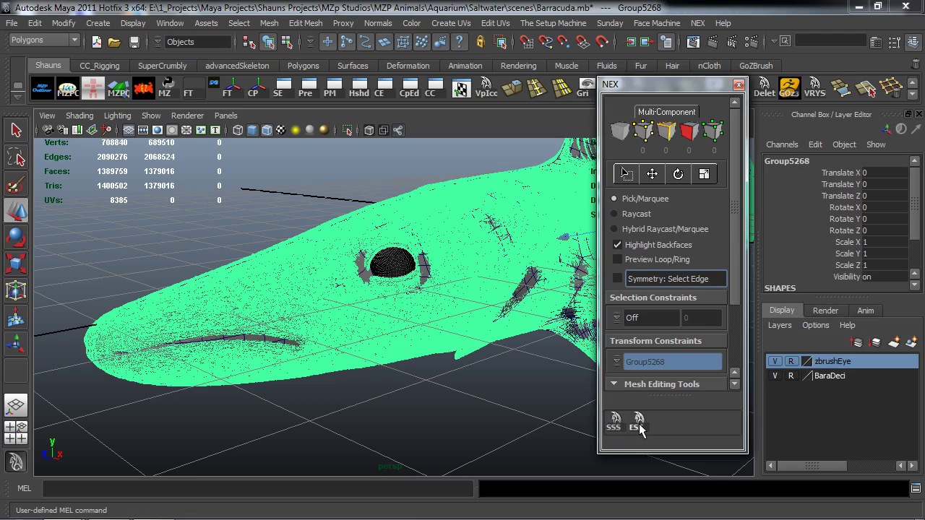
click(637, 421)
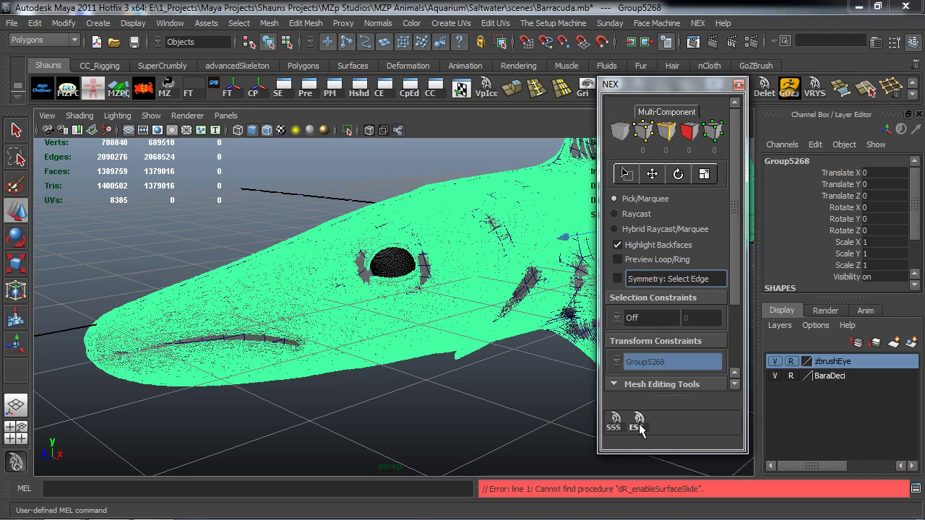
Step: Select the low-poly half body, move the NEX window clear of the model and activate Quad Draw
click(526, 404)
click(432, 334)
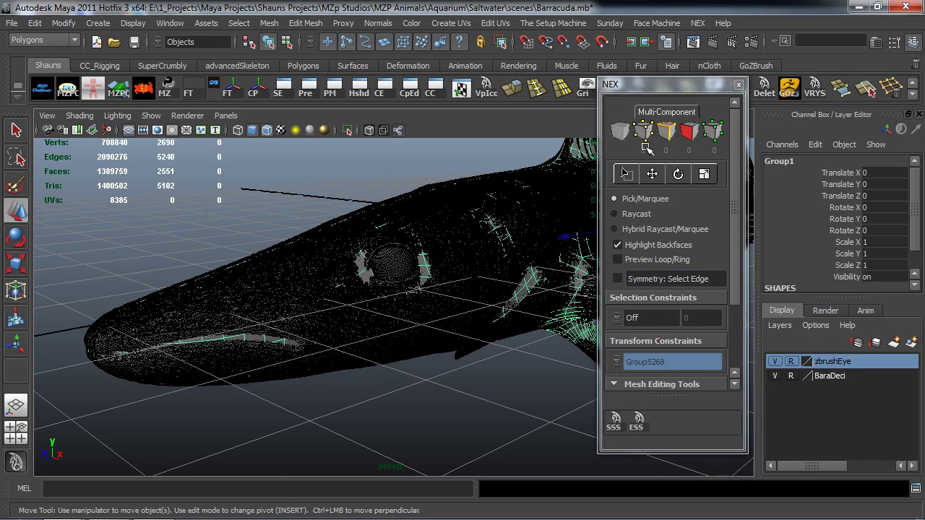
drag(663, 91, 830, 81)
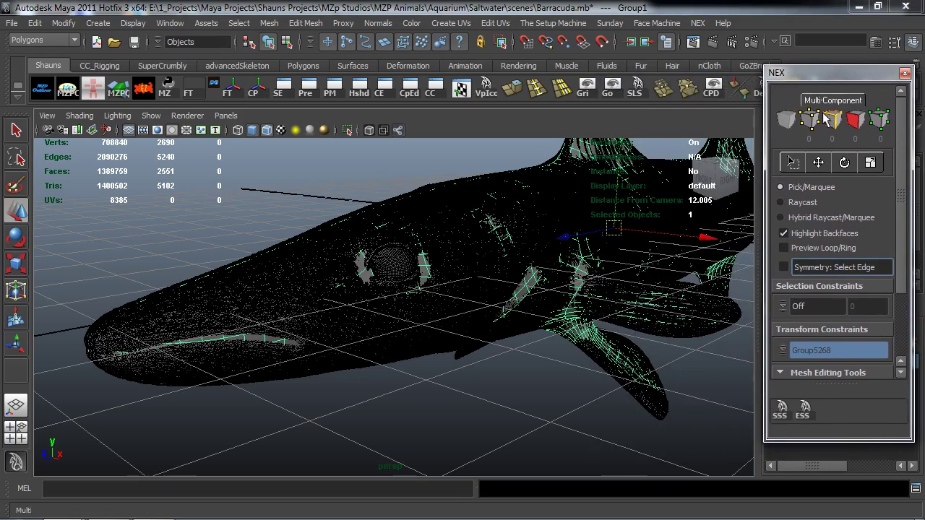
scroll(888, 349, down, 3)
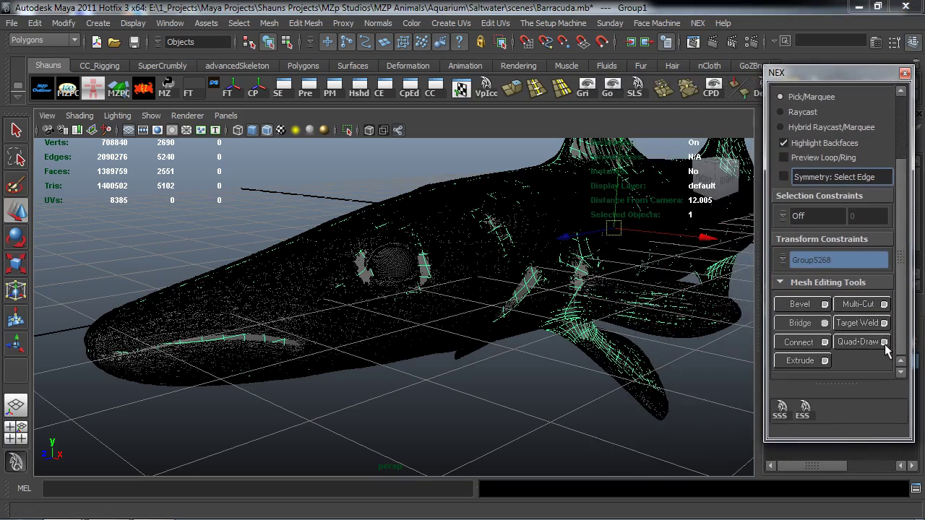
click(846, 347)
Step: Close the NEX window and hide the zbrushEye layer to expose the sculpted eye socket
alt+drag(467, 336, 483, 325)
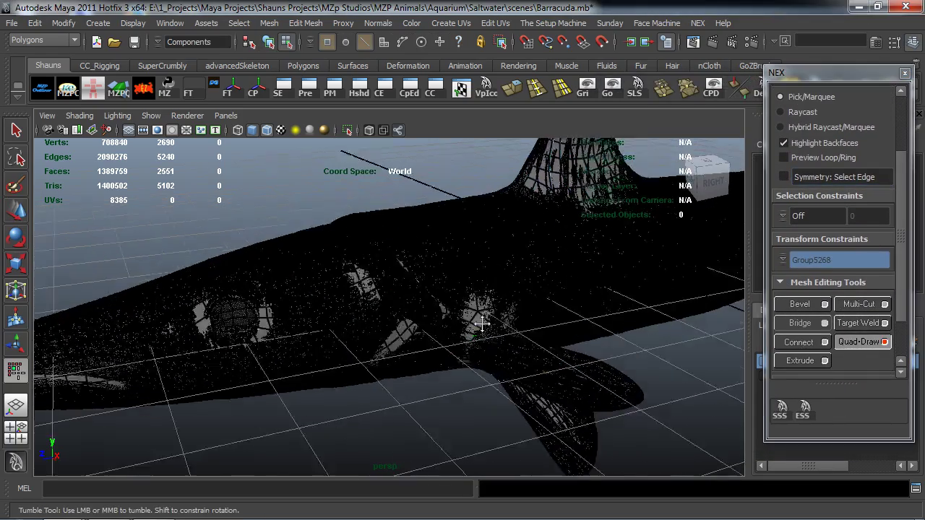
alt+right_drag(404, 322, 443, 309)
alt+middle_drag(303, 253, 413, 337)
alt+drag(411, 335, 423, 295)
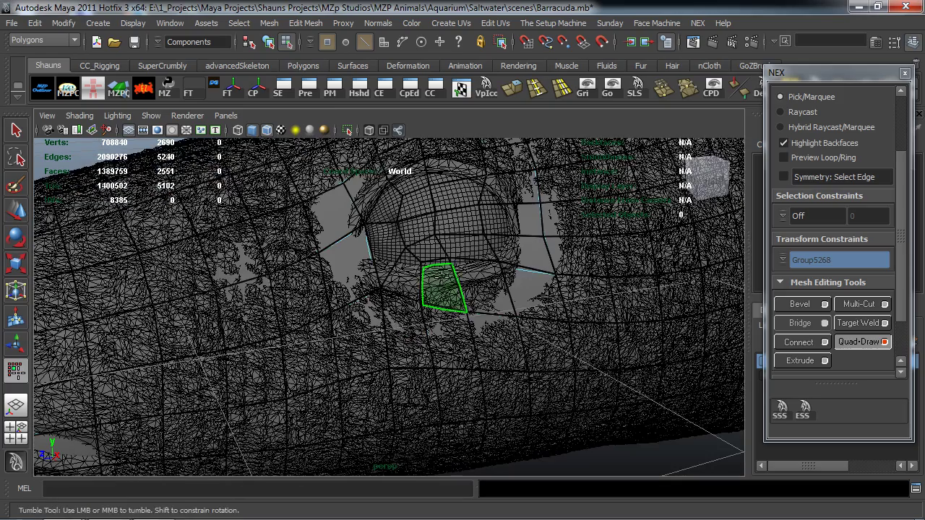
click(903, 73)
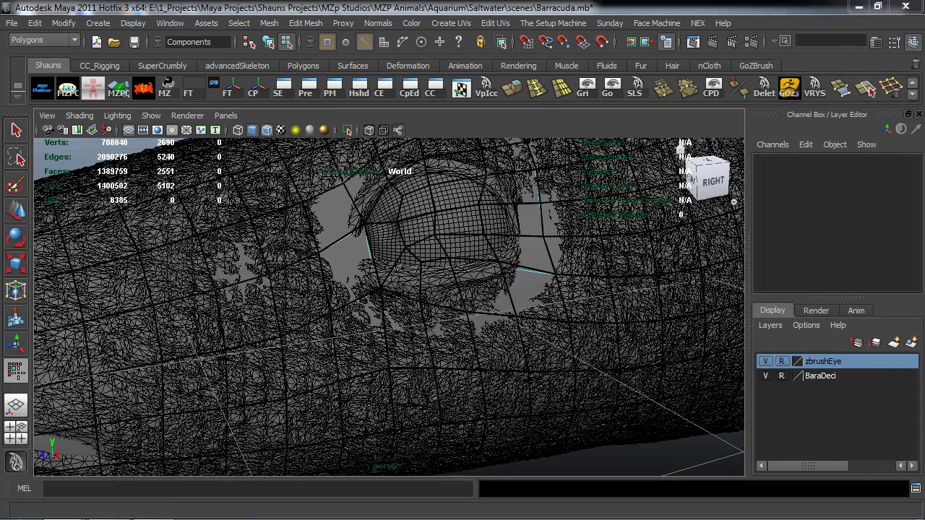
click(766, 362)
alt+drag(535, 296, 503, 282)
scroll(499, 282, up, 5)
key(1)
scroll(475, 282, down, 5)
alt+middle_drag(462, 284, 430, 283)
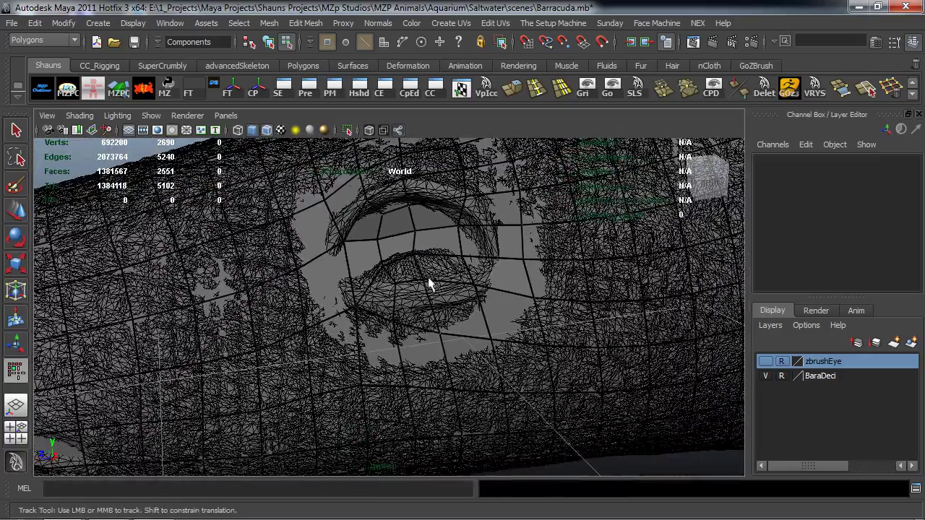
Step: Delete the low-poly faces covering the eye socket, including the isolated face inside, and shift the opening's front vertex outward
mouse_move(379, 295)
mouse_down()
mouse_move(412, 303)
mouse_move(480, 269)
mouse_move(443, 203)
mouse_move(361, 217)
mouse_move(401, 249)
mouse_move(394, 225)
mouse_move(435, 248)
mouse_up()
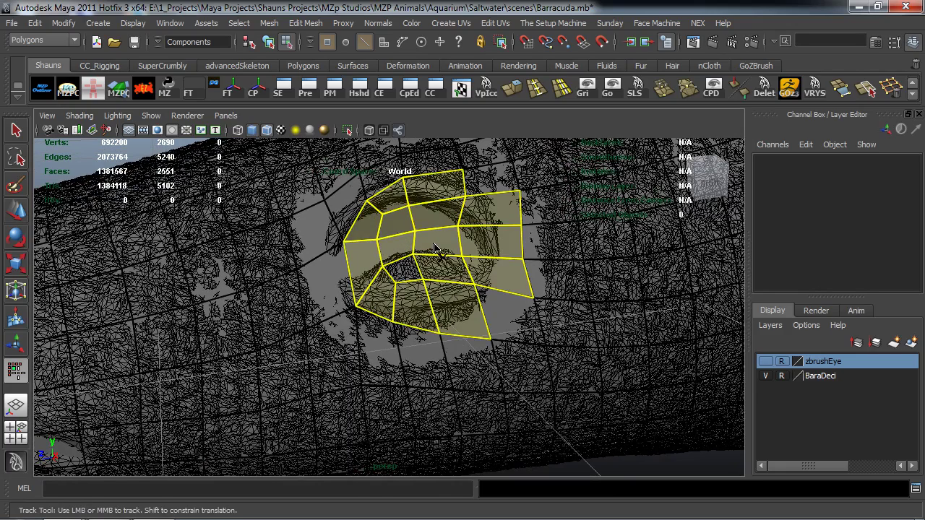
key(Delete)
click(491, 309)
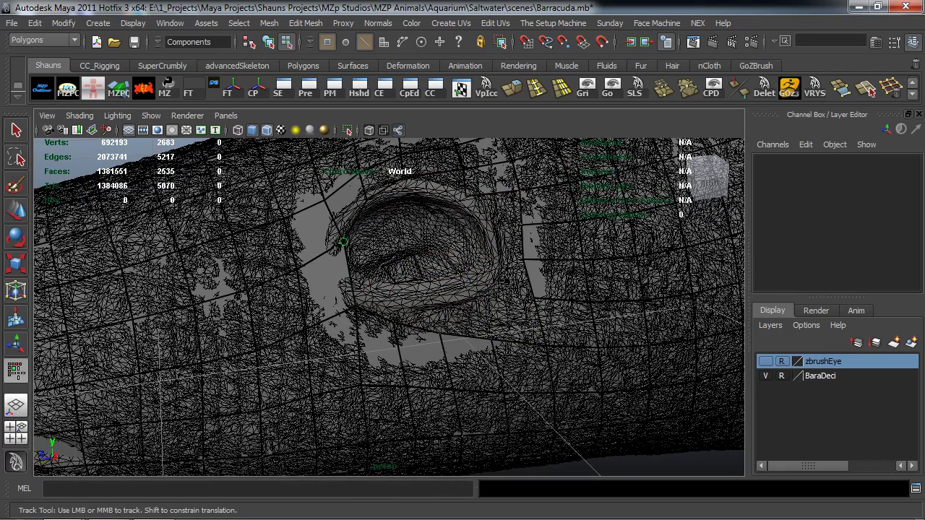
drag(337, 242, 324, 235)
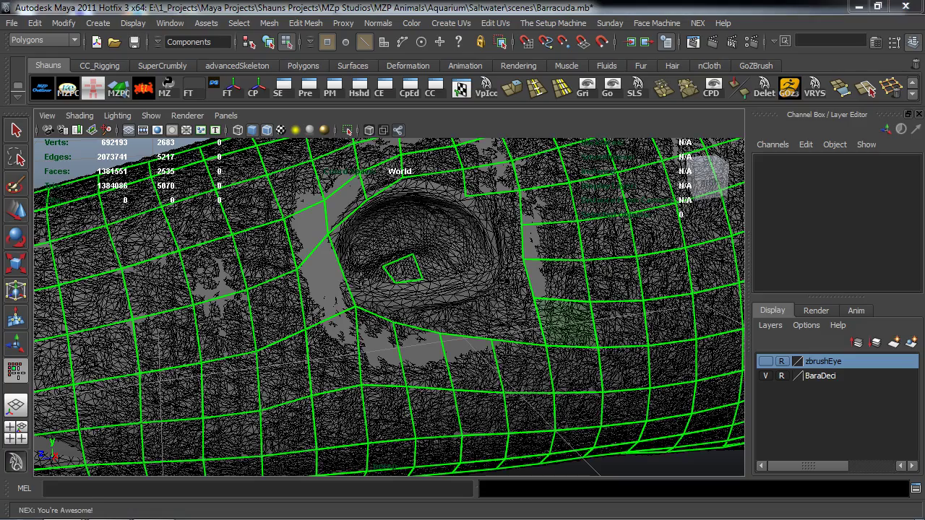
ctrl+shift+click(409, 276)
Step: Move the vertices along the front and upper edge of the eye opening to follow the sculpted socket rim
alt+middle_drag(419, 187, 420, 223)
alt+right_drag(419, 223, 349, 299)
drag(329, 311, 319, 309)
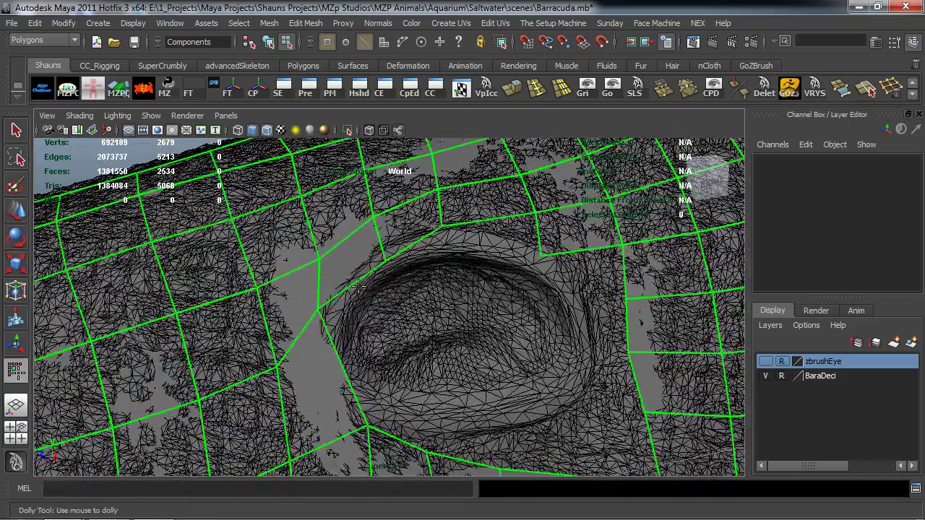
drag(384, 258, 375, 239)
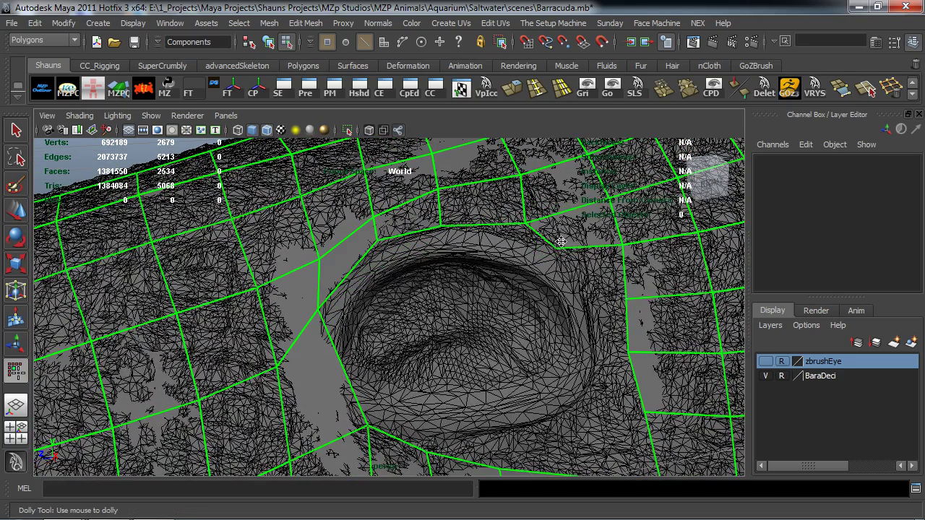
drag(623, 246, 603, 269)
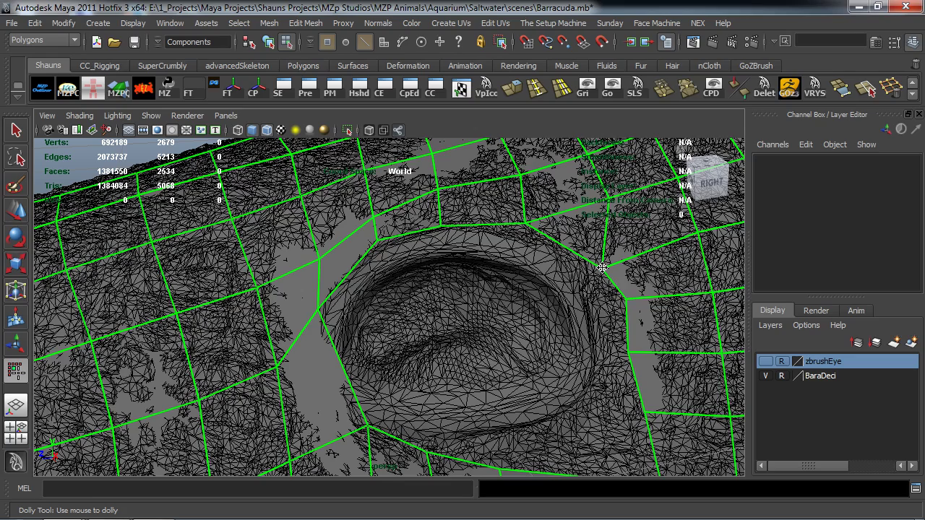
drag(630, 297, 593, 310)
drag(605, 268, 582, 273)
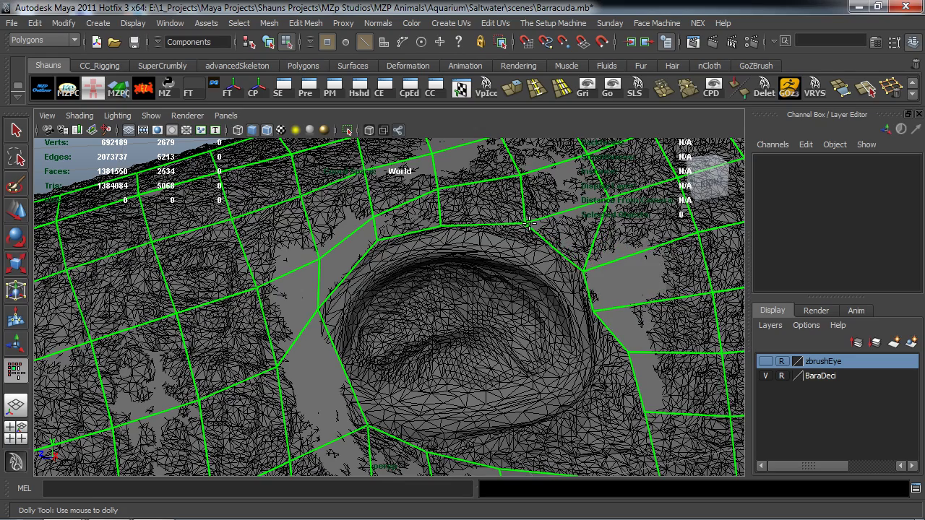
drag(528, 223, 523, 235)
Step: Round off the rear and lower edge of the eye opening by moving its vertices to the sculpted socket rim
alt+middle_drag(566, 271, 586, 288)
drag(570, 275, 550, 284)
drag(588, 332, 539, 304)
drag(605, 408, 494, 344)
alt+middle_drag(480, 367, 520, 333)
drag(485, 357, 483, 327)
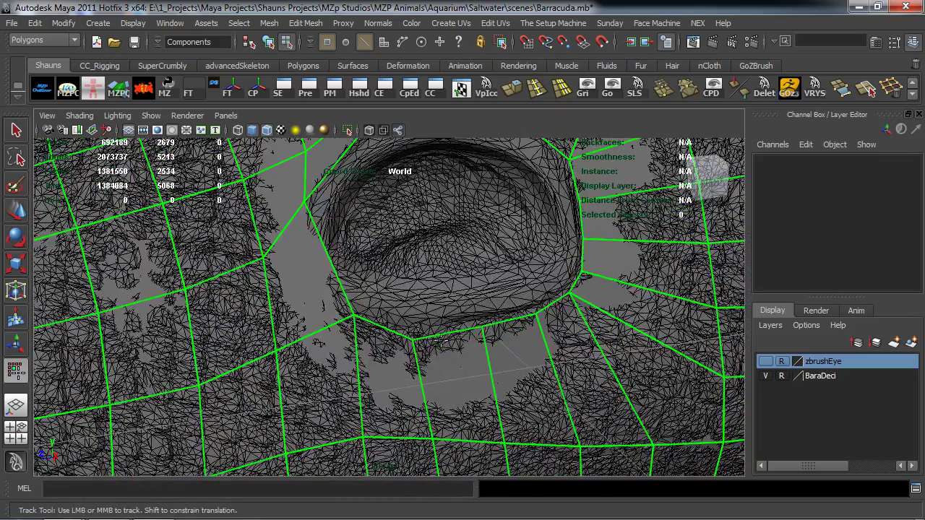
drag(417, 336, 416, 331)
alt+middle_drag(411, 311, 442, 323)
drag(466, 354, 448, 353)
drag(409, 250, 413, 264)
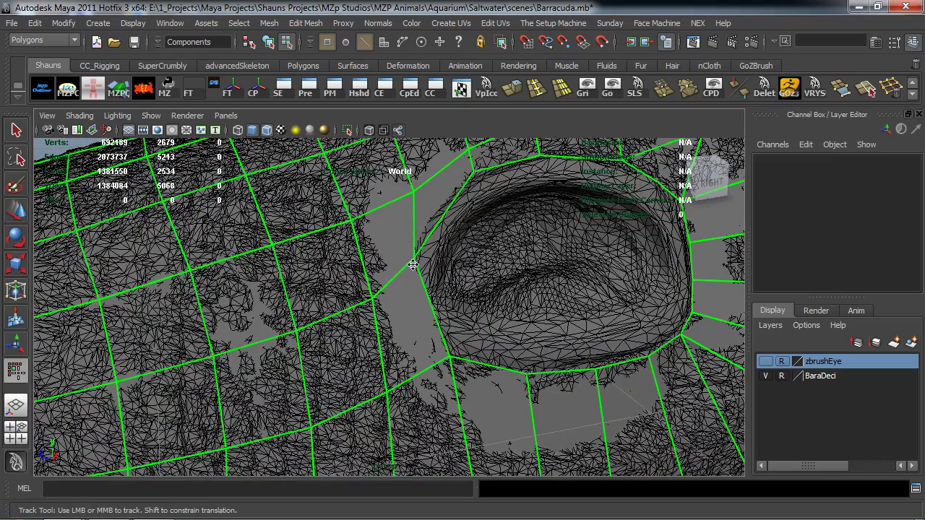
Step: Delete a row of low-poly faces along the mouth line from the snout back to the mouth corner
alt+right_drag(453, 192, 393, 238)
alt+middle_drag(391, 292, 461, 230)
alt+right_drag(383, 231, 441, 250)
alt+middle_drag(442, 253, 419, 293)
alt+right_drag(425, 295, 423, 298)
alt+middle_drag(422, 297, 444, 299)
alt+right_drag(445, 298, 510, 293)
alt+drag(413, 290, 430, 287)
alt+middle_drag(430, 287, 430, 287)
mouse_move(353, 214)
ctrl+shift+mouse_down()
mouse_move(520, 257)
mouse_move(641, 268)
mouse_move(611, 260)
ctrl+shift+mouse_up()
ctrl+shift+drag(347, 251, 568, 251)
Step: Reposition the vertices around the mouth corner and the rows above it to follow the sculpted upper lip
alt+middle_drag(568, 251, 549, 250)
drag(550, 249, 551, 260)
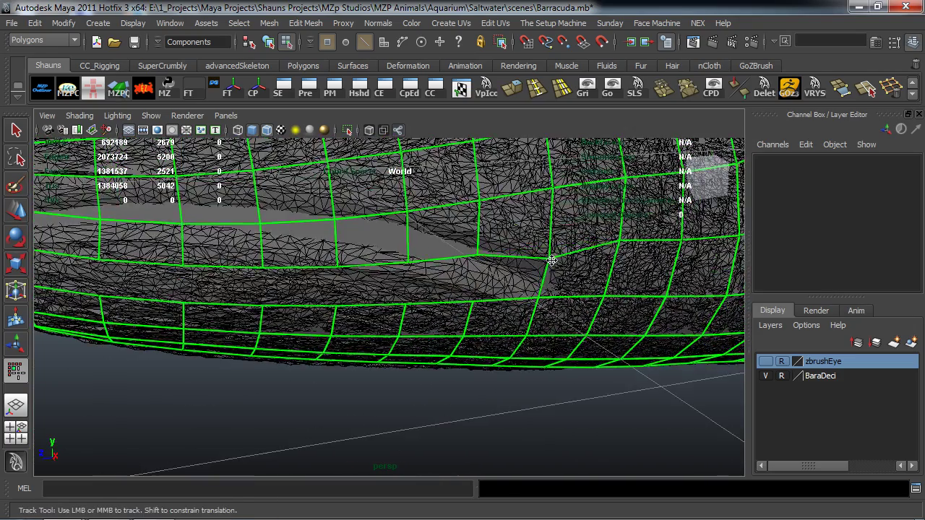
drag(478, 256, 479, 234)
drag(479, 203, 479, 193)
alt+middle_drag(480, 188, 508, 218)
drag(489, 313, 486, 290)
drag(414, 324, 412, 297)
Step: Raise the upper jaw vertices midway along the snout above the sculpted lip line, evening out the row above them
alt+middle_drag(411, 299, 446, 300)
drag(495, 281, 494, 268)
drag(427, 287, 425, 274)
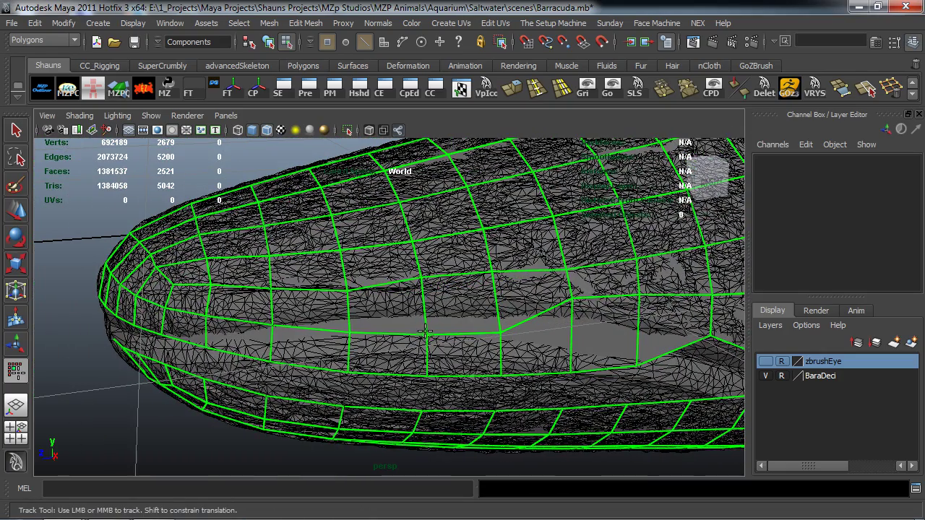
drag(425, 333, 424, 297)
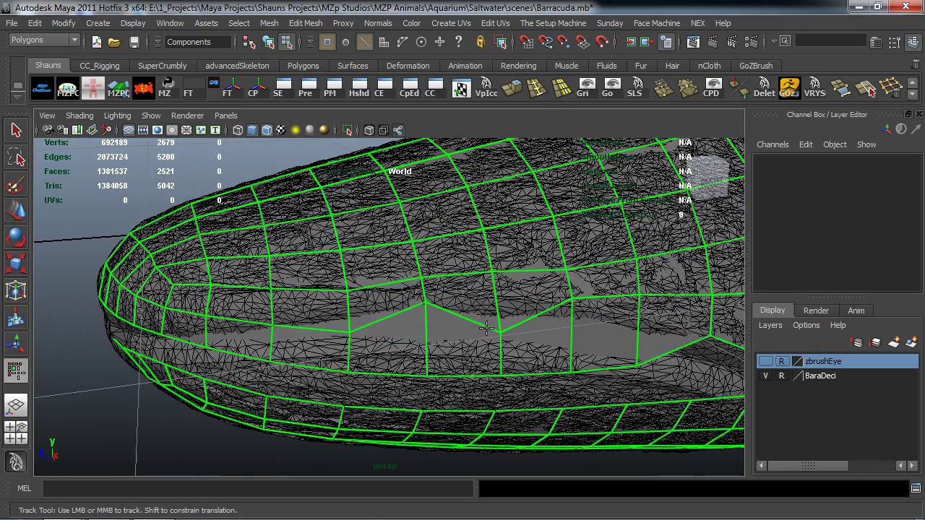
drag(500, 323, 488, 253)
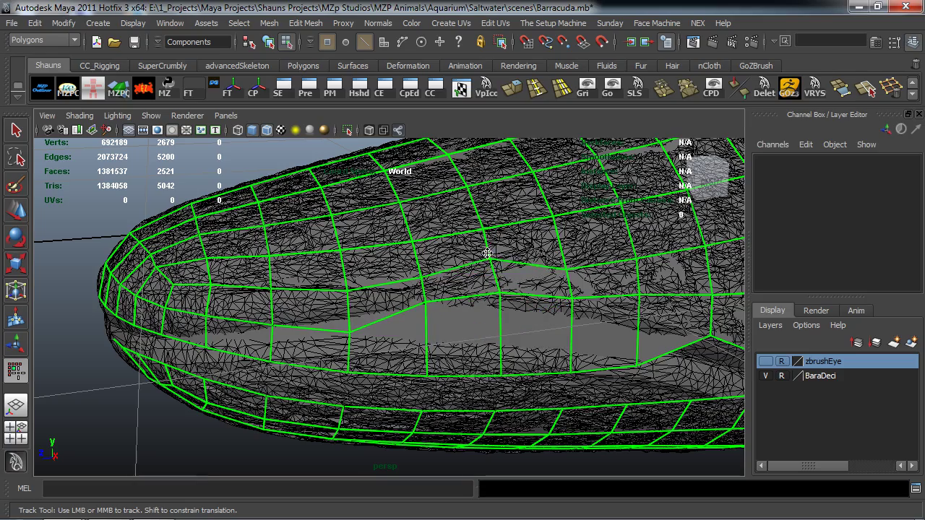
drag(422, 283, 422, 263)
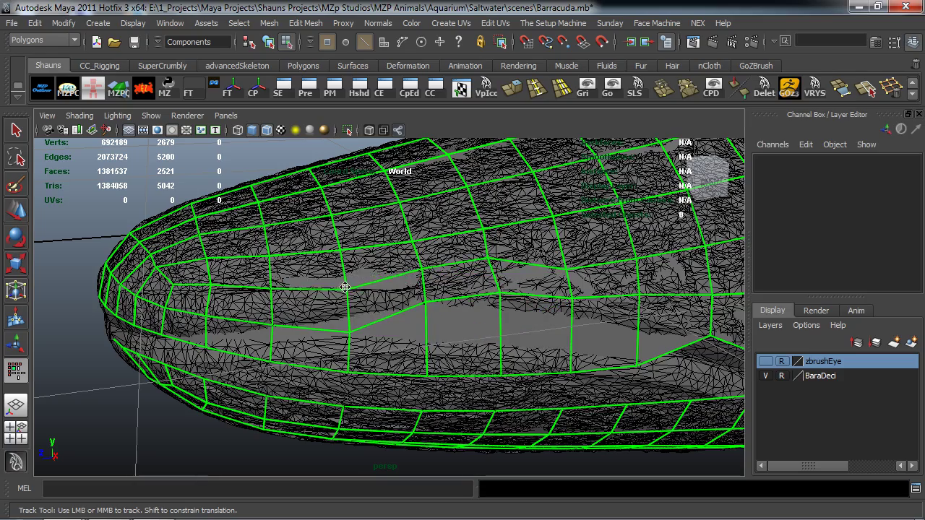
Step: Delete the remaining row of faces bridging the mouth between the upper and lower jaws
alt+drag(310, 307, 324, 305)
mouse_move(347, 247)
ctrl+shift+mouse_down()
mouse_move(440, 283)
mouse_move(676, 311)
ctrl+shift+mouse_up()
alt+middle_drag(676, 307, 580, 304)
mouse_move(347, 291)
mouse_down()
mouse_move(539, 287)
mouse_move(634, 260)
mouse_move(633, 274)
mouse_up()
key(Delete)
Step: Adjust the upper lip's border vertices and the row above them from the mouth corner to the middle of the snout
drag(583, 234, 581, 263)
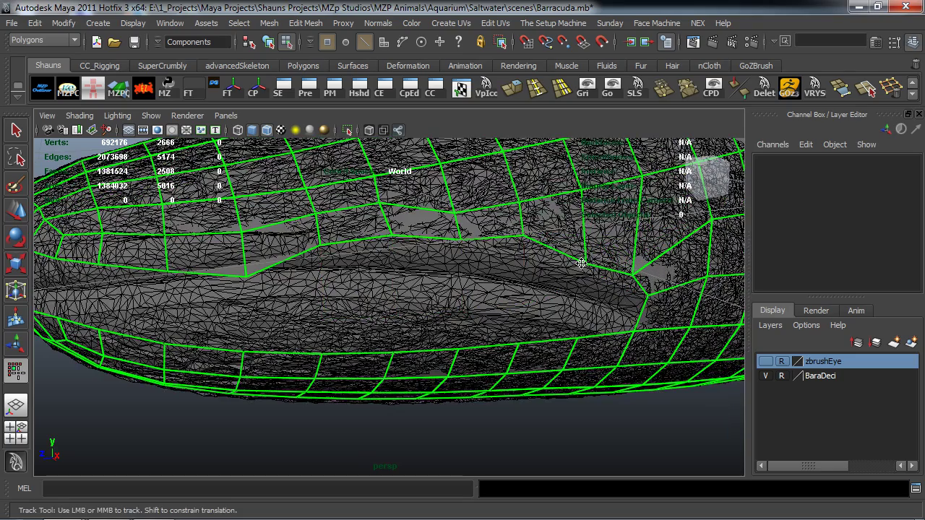
alt+middle_drag(523, 242, 683, 293)
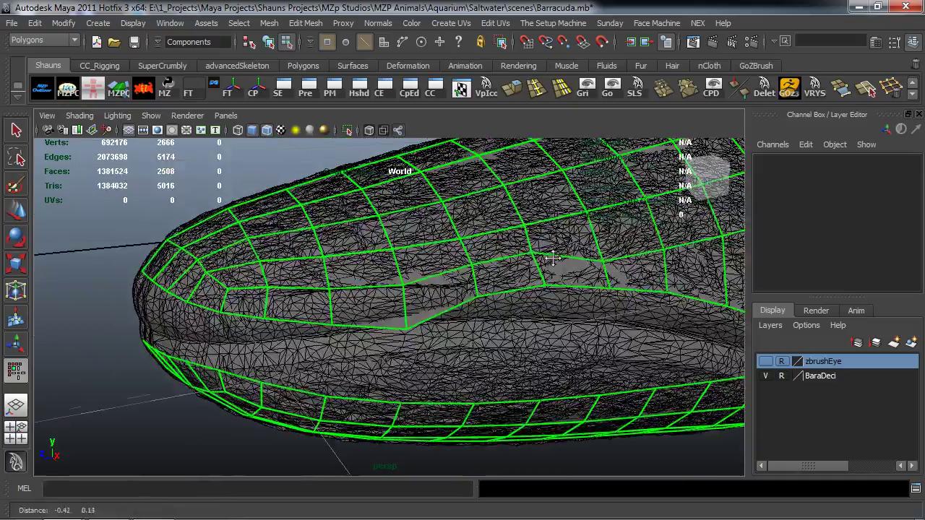
alt+right_drag(427, 302, 474, 317)
alt+middle_drag(474, 318, 472, 303)
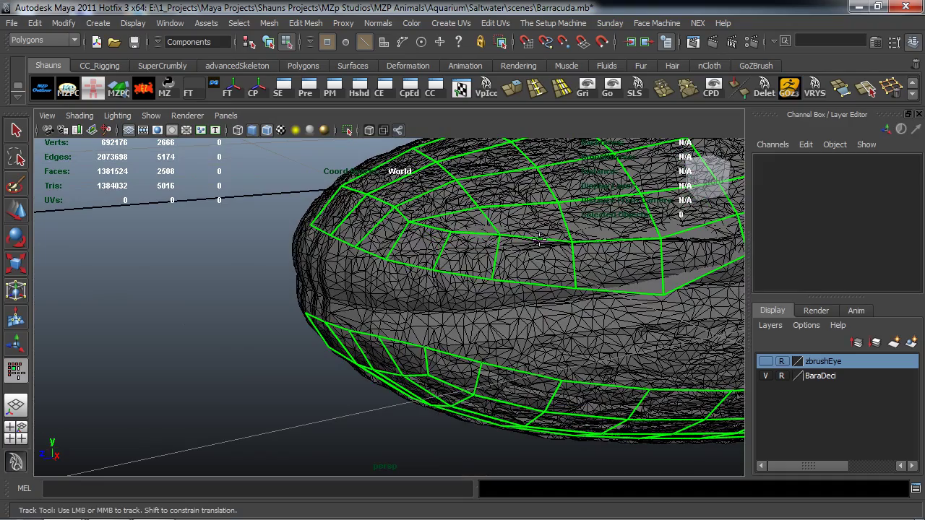
alt+middle_drag(610, 239, 520, 280)
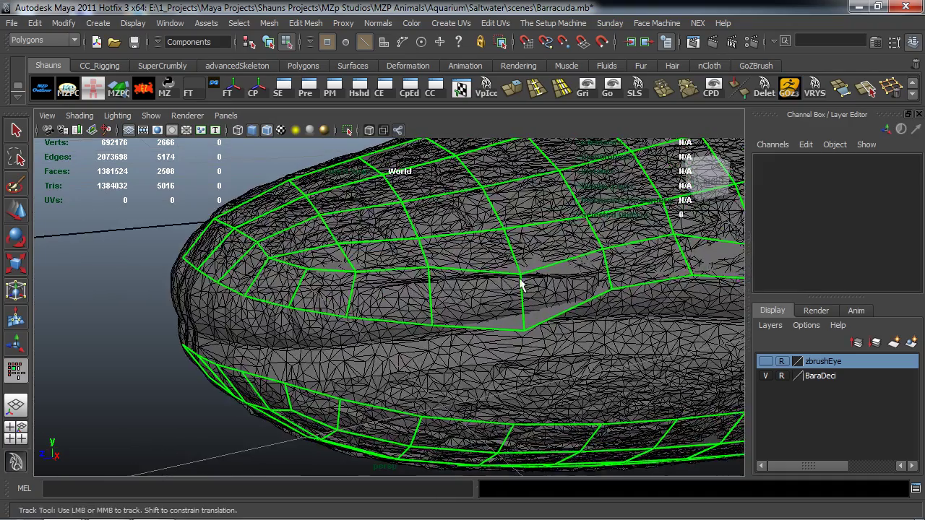
drag(521, 268, 521, 258)
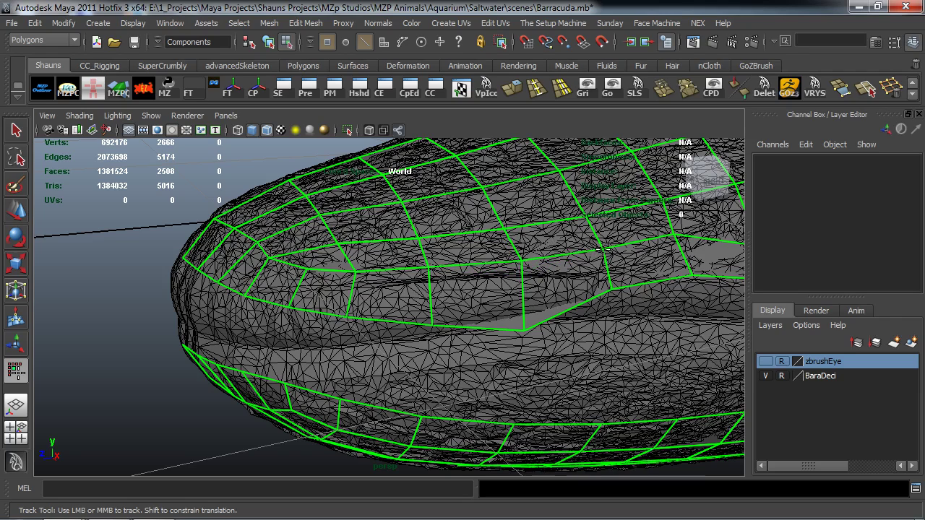
drag(613, 289, 609, 265)
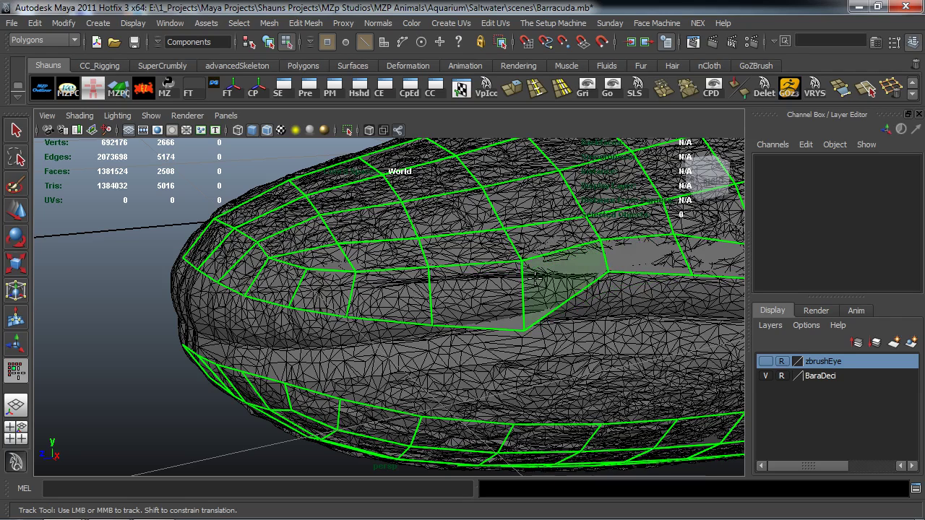
drag(519, 256, 517, 253)
drag(523, 327, 518, 270)
Step: Raise the upper lip's border vertices behind the snout tip, and nudge the row above them upward to keep the faces narrow
scroll(530, 297, up, 4)
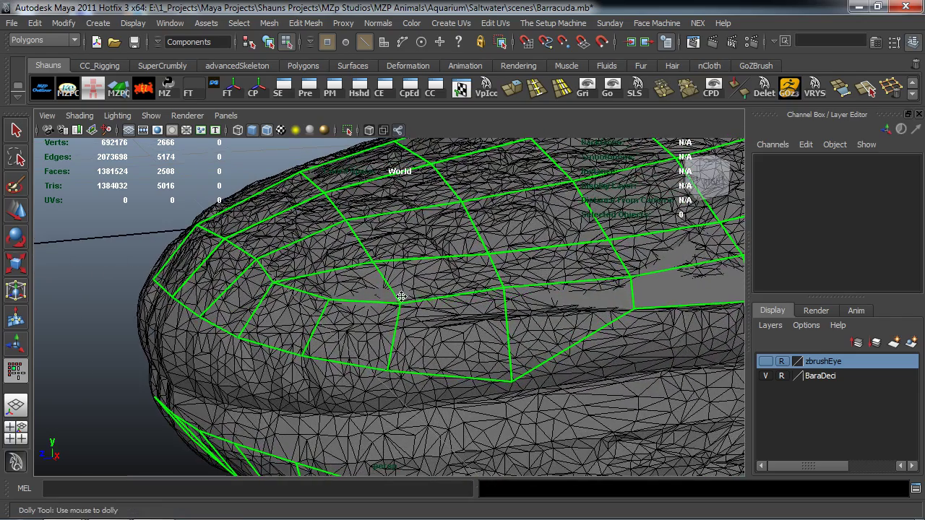
drag(401, 296, 401, 289)
drag(327, 301, 327, 295)
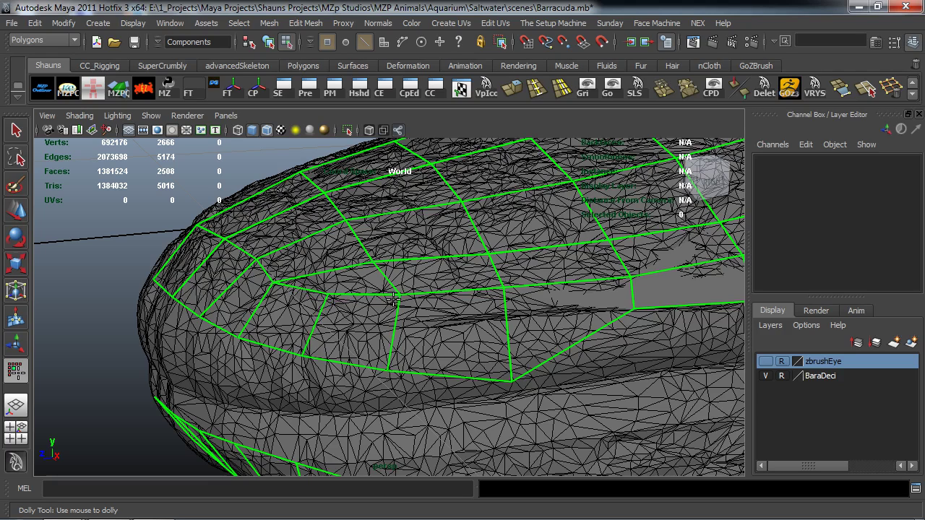
drag(400, 296, 400, 290)
drag(389, 370, 396, 315)
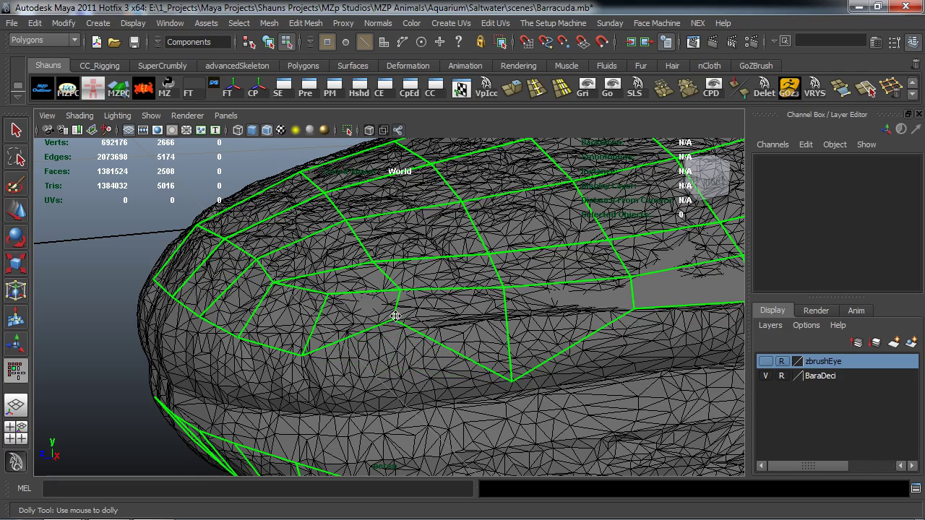
drag(511, 380, 505, 311)
alt+middle_drag(381, 328, 494, 333)
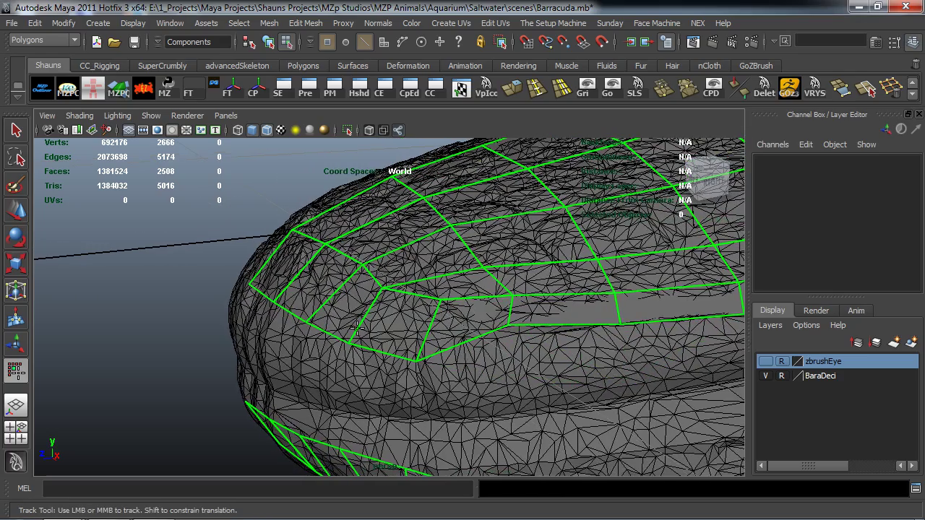
Step: Raise three border vertices along the rear half of the lower jaw toward the sculpted lower lip
alt+middle_drag(434, 329, 351, 324)
drag(389, 357, 396, 276)
drag(495, 348, 500, 277)
drag(592, 337, 601, 298)
Step: Reposition the mouth corner vertex and the neighbouring upper and lower lip vertices to follow the sculpted corner of the mouth
alt+middle_drag(662, 304, 539, 303)
drag(555, 318, 557, 329)
drag(576, 252, 582, 292)
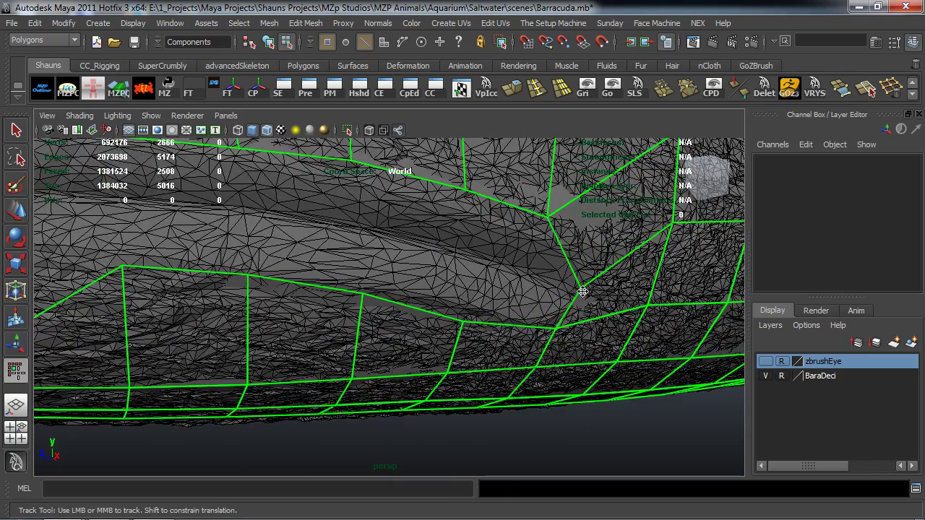
drag(550, 222, 571, 231)
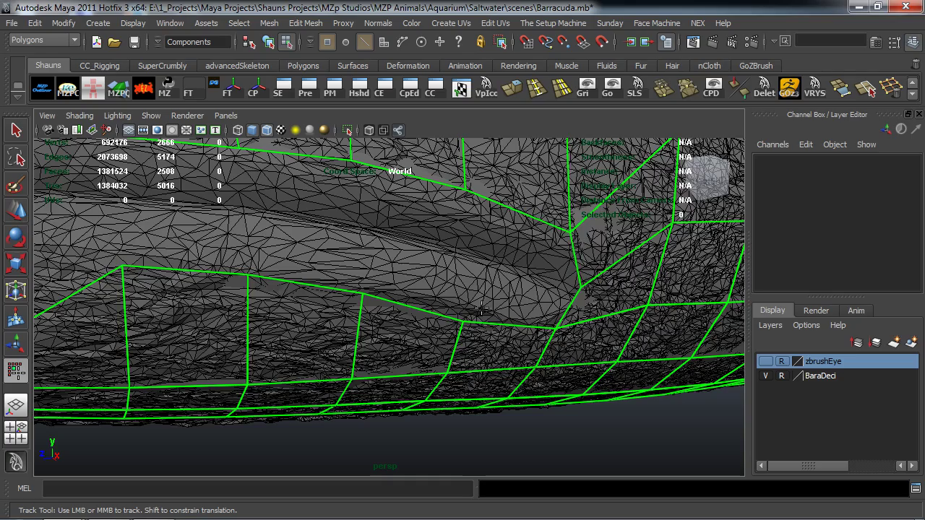
drag(462, 321, 462, 307)
alt+middle_drag(455, 295, 509, 302)
Step: Raise the remaining border vertices along the front half of the lower jaw toward the sculpted lower lip
drag(271, 379, 278, 285)
alt+middle_drag(278, 286, 349, 283)
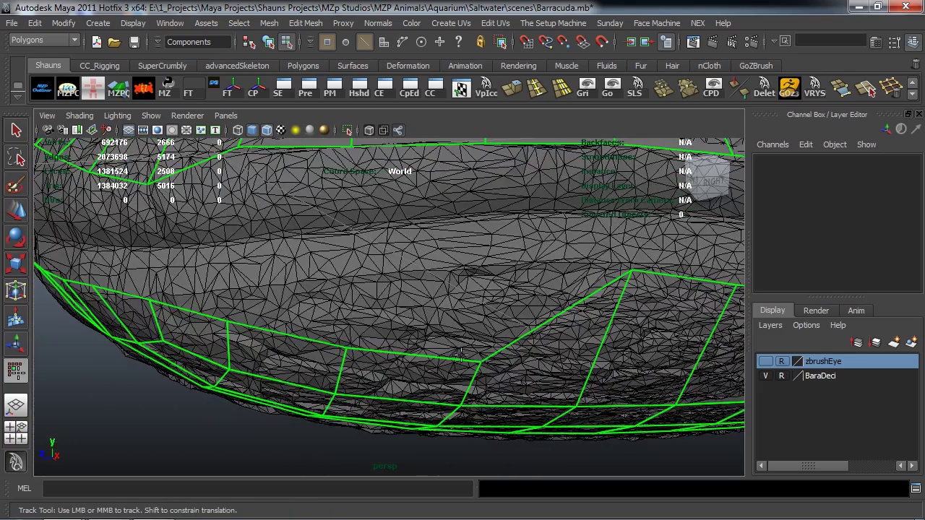
drag(478, 362, 474, 271)
drag(346, 346, 339, 279)
alt+middle_drag(339, 284, 398, 298)
drag(421, 244, 517, 296)
Step: Lower the upper jaw's border vertices around the front of the snout toward the sculpted lip line
alt+middle_drag(517, 296, 283, 287)
alt+drag(282, 287, 246, 289)
alt+middle_drag(246, 289, 304, 326)
alt+right_drag(303, 325, 470, 318)
alt+middle_drag(281, 282, 477, 325)
alt+right_drag(477, 324, 498, 331)
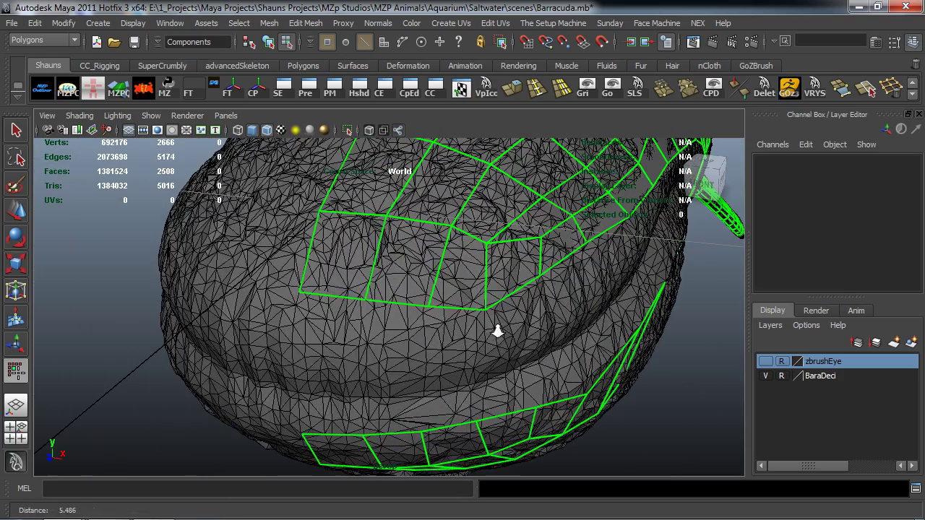
drag(297, 312, 292, 343)
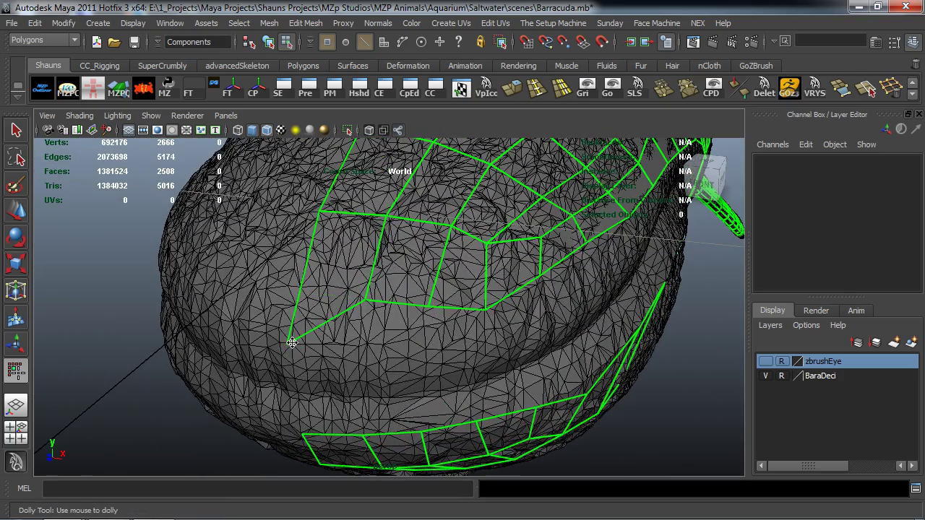
drag(374, 300, 360, 351)
drag(431, 306, 435, 337)
drag(483, 306, 489, 319)
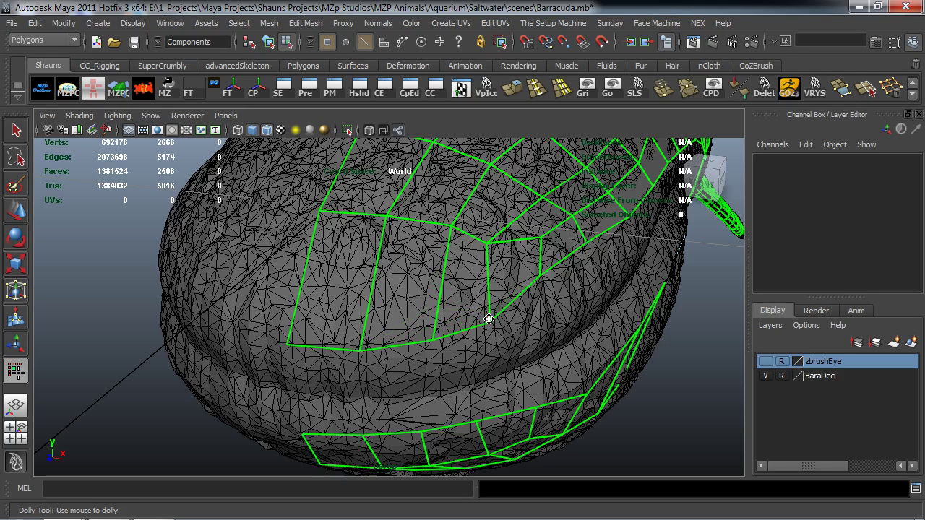
drag(540, 274, 551, 288)
drag(573, 250, 590, 251)
key(ctrl+z)
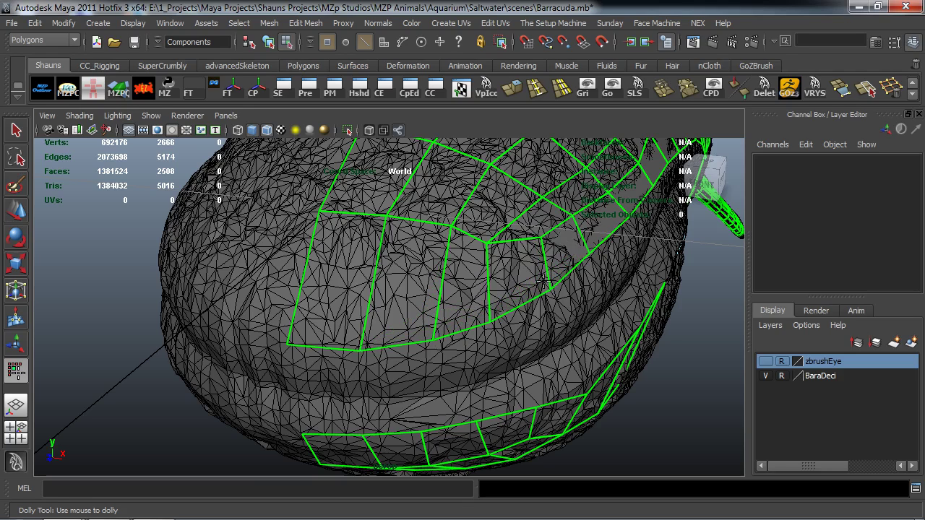
Step: Even out the second row of vertices across the front of the upper jaw above the lip border
drag(485, 242, 448, 237)
drag(388, 216, 377, 236)
drag(321, 214, 313, 240)
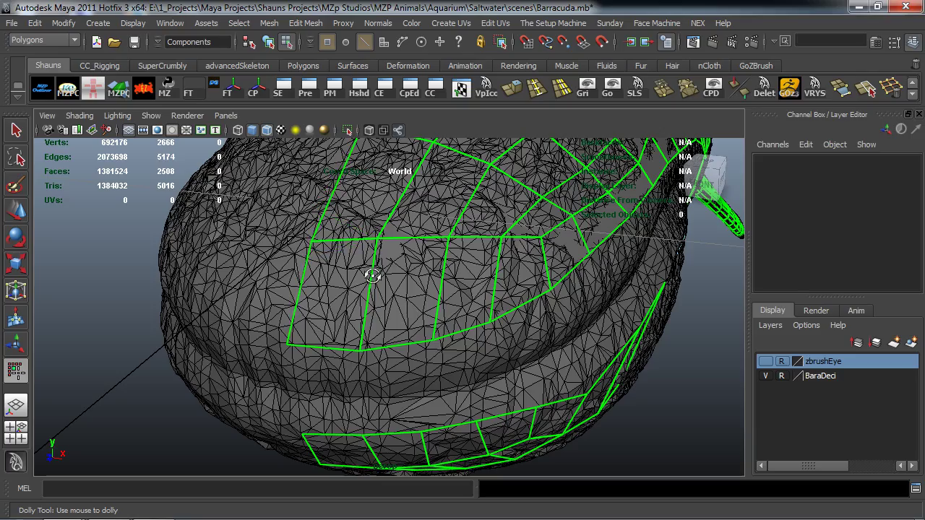
Step: Shift the second row of vertices below the lower lip at the front of the jaw for more even faces
alt+right_drag(372, 276, 340, 275)
alt+drag(373, 268, 479, 264)
alt+middle_drag(479, 264, 415, 310)
alt+drag(413, 310, 417, 351)
alt+middle_drag(417, 350, 447, 336)
alt+right_drag(447, 336, 469, 325)
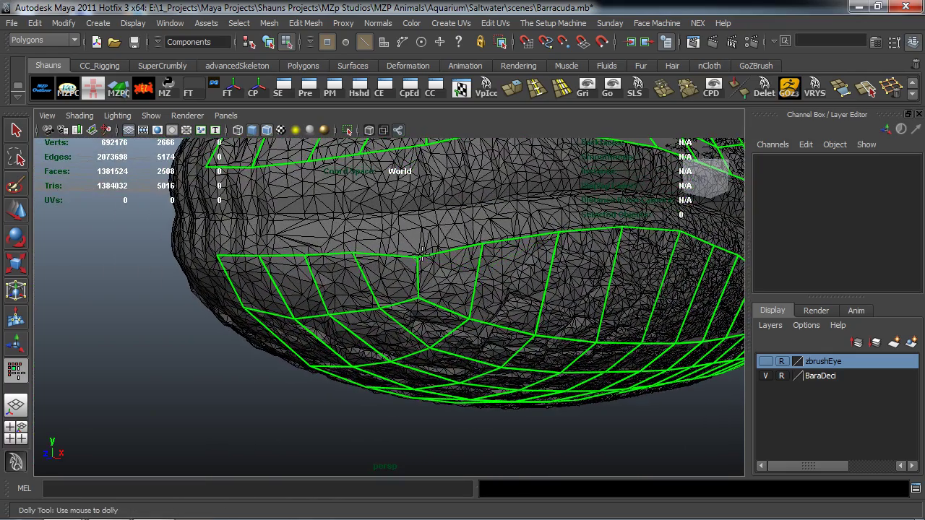
alt+middle_drag(375, 280, 350, 309)
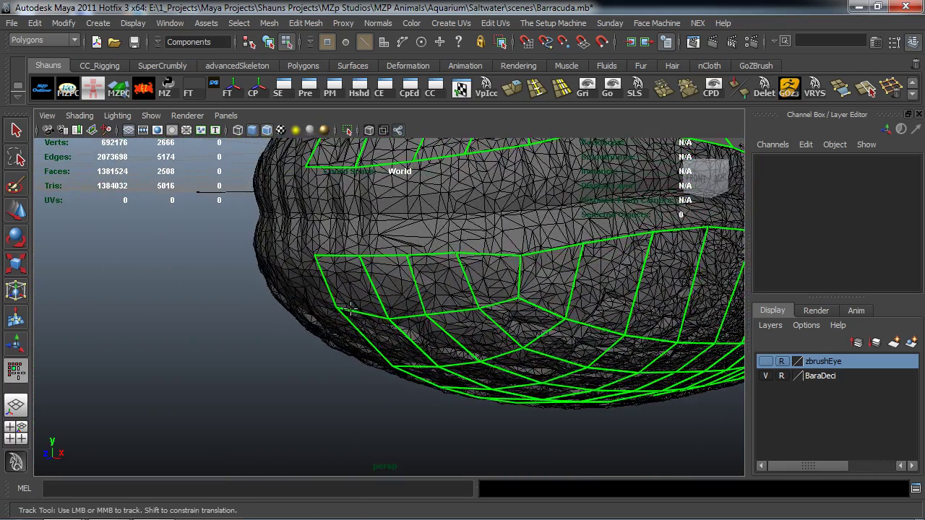
drag(339, 308, 427, 325)
drag(479, 309, 520, 300)
drag(520, 255, 520, 257)
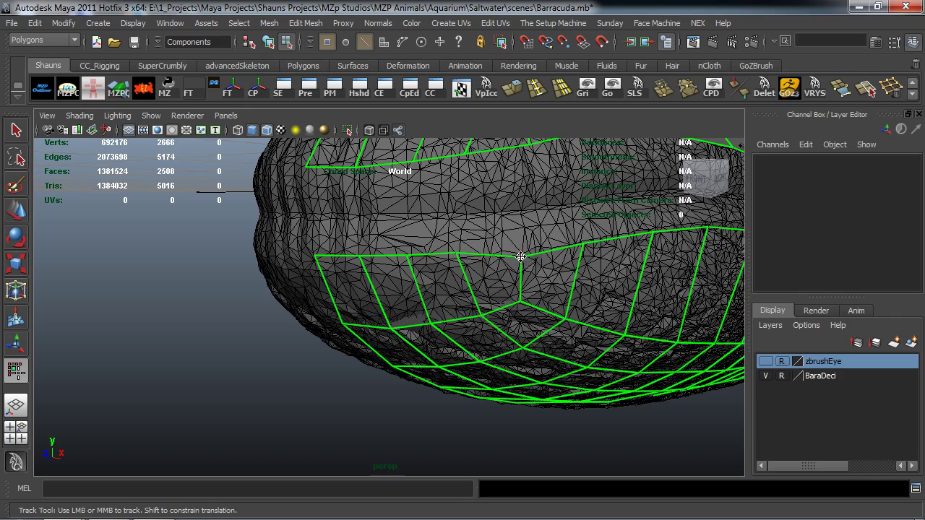
Step: Lower the four border vertices at the front tip of the lower jaw closer to the row beneath them
drag(414, 259, 419, 299)
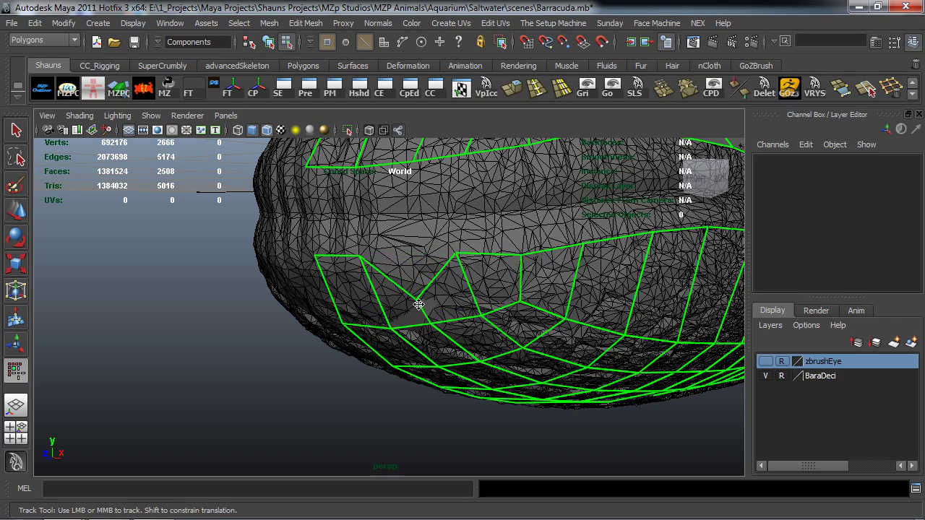
drag(457, 253, 470, 293)
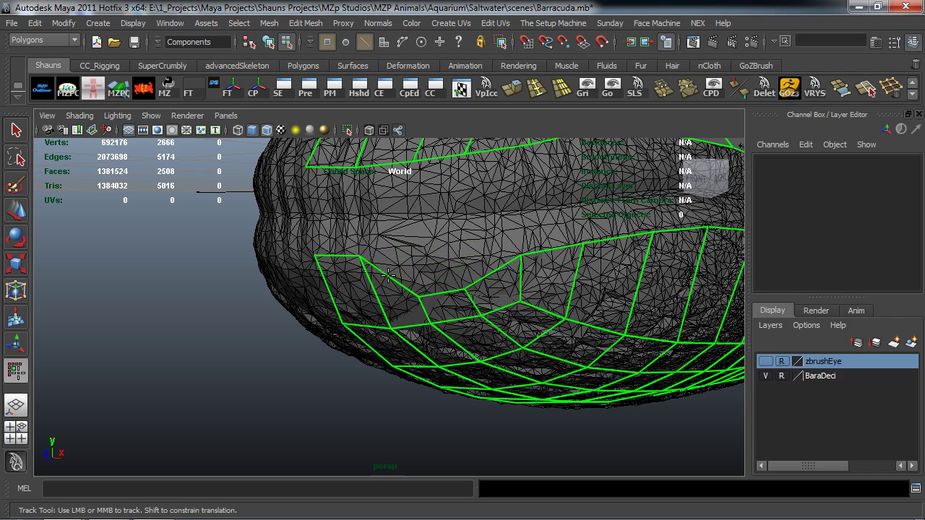
drag(361, 257, 344, 332)
drag(316, 257, 334, 313)
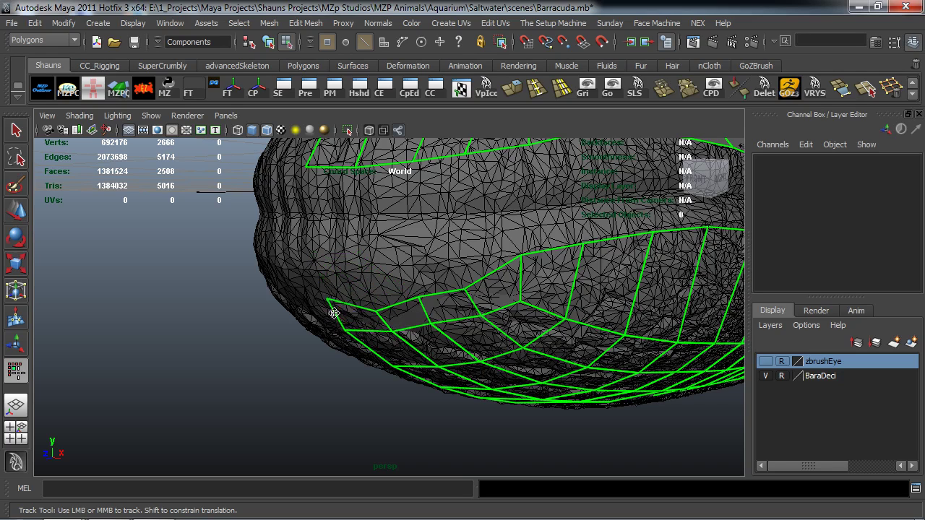
Step: Nudge the upper lip's border vertex midway along the snout onto the sculpted lip edge
alt+drag(414, 326, 347, 333)
scroll(362, 331, down, 5)
alt+middle_drag(389, 320, 475, 324)
alt+right_drag(475, 324, 514, 343)
alt+middle_drag(426, 338, 505, 343)
alt+right_drag(458, 331, 443, 299)
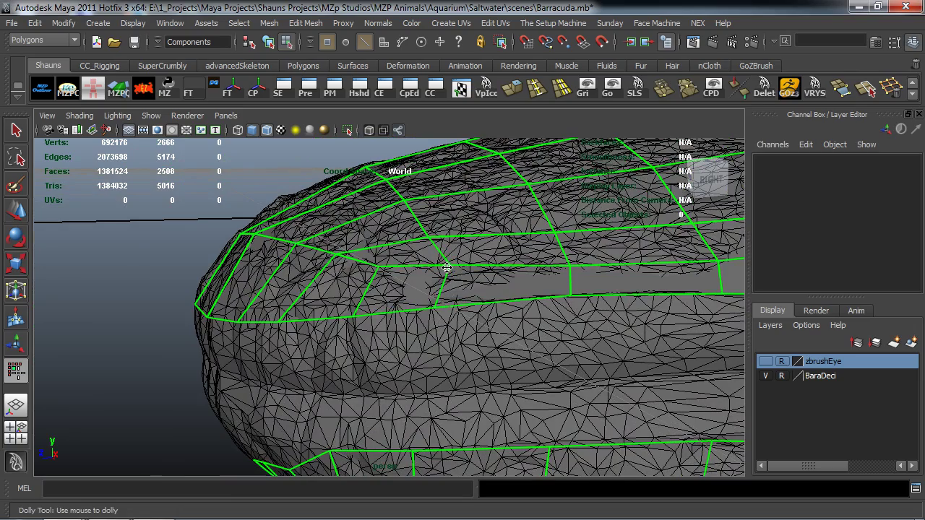
alt+right_drag(490, 278, 440, 270)
alt+middle_drag(440, 270, 434, 283)
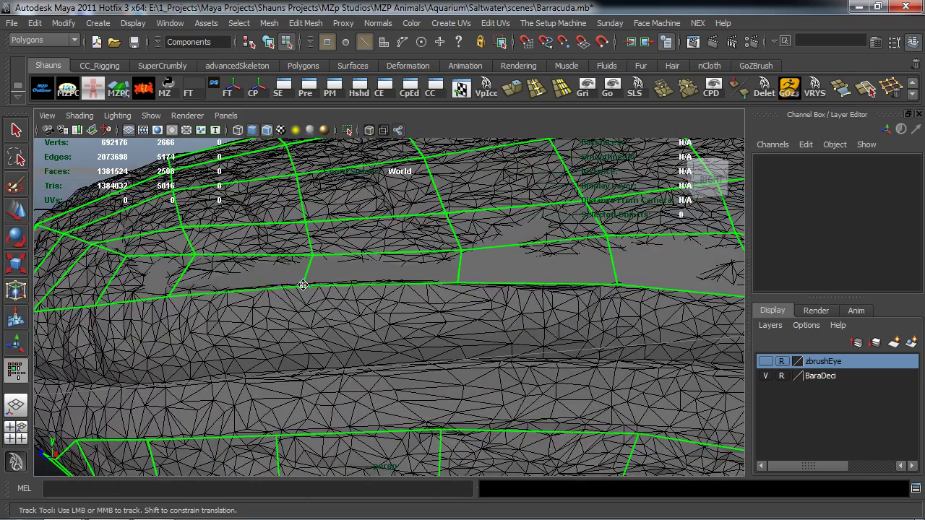
drag(611, 282, 614, 284)
Step: Build the first quad inward from the upper front rim of the eye socket
alt+middle_drag(669, 292, 508, 293)
alt+right_drag(508, 293, 494, 295)
alt+middle_drag(494, 295, 359, 278)
alt+right_drag(359, 279, 404, 281)
alt+middle_drag(404, 282, 353, 334)
alt+right_drag(353, 334, 419, 327)
alt+middle_drag(405, 329, 433, 326)
alt+right_drag(433, 327, 453, 323)
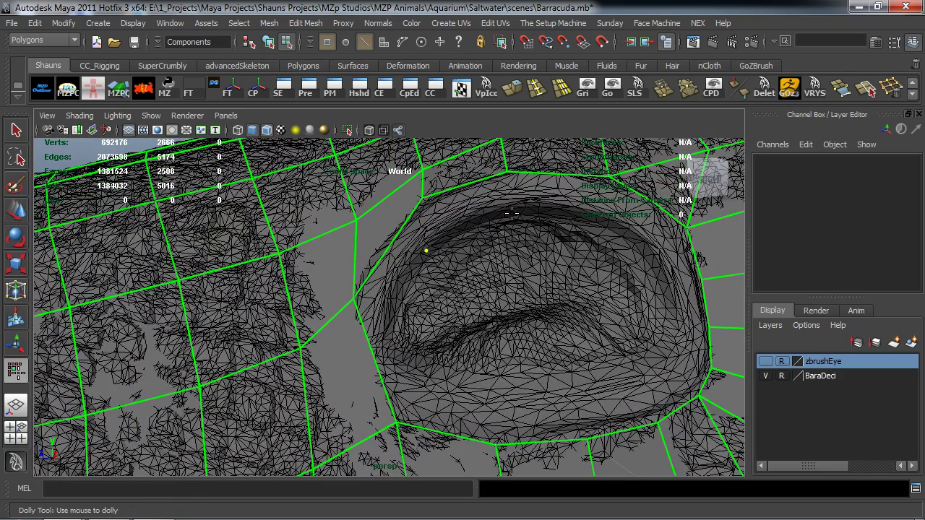
alt+middle_drag(466, 208, 441, 347)
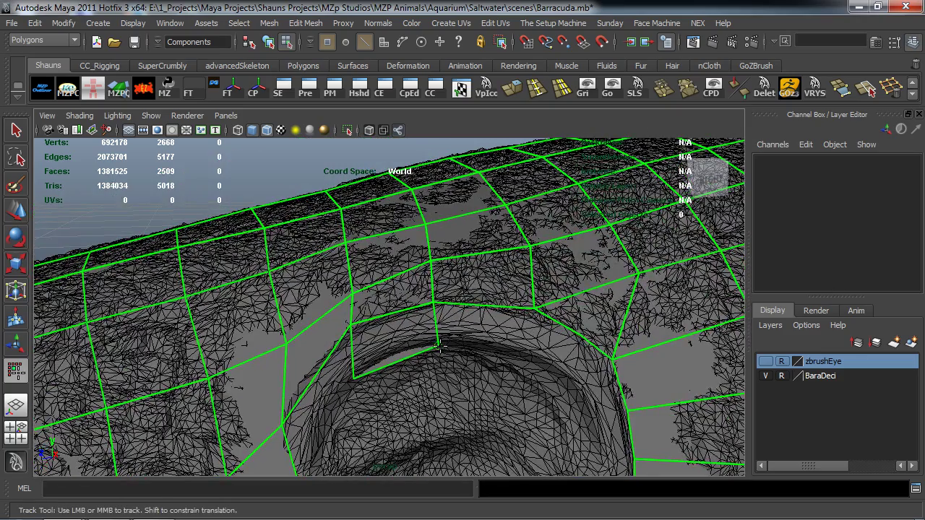
alt+middle_drag(531, 376, 460, 339)
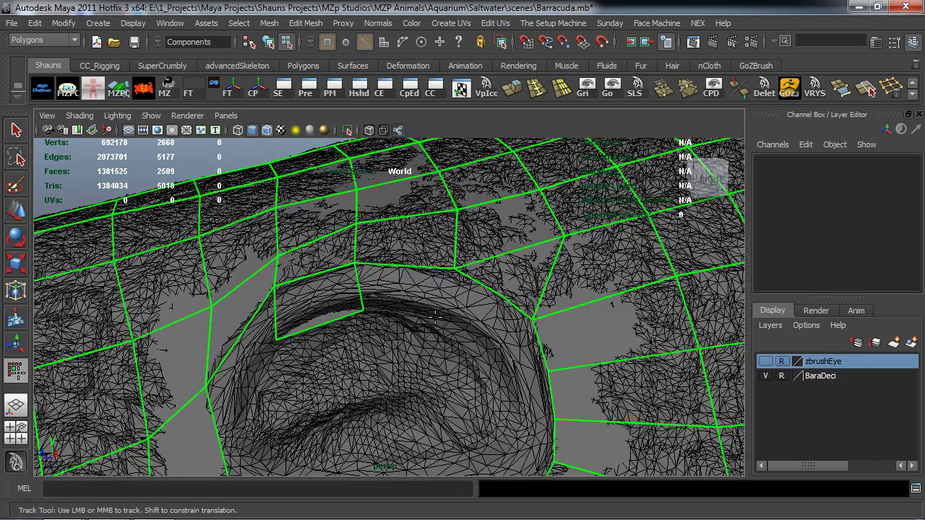
Step: Extend the inner row of quads along the upper rim of the eye socket to its upper rear corner
shift+click(414, 287)
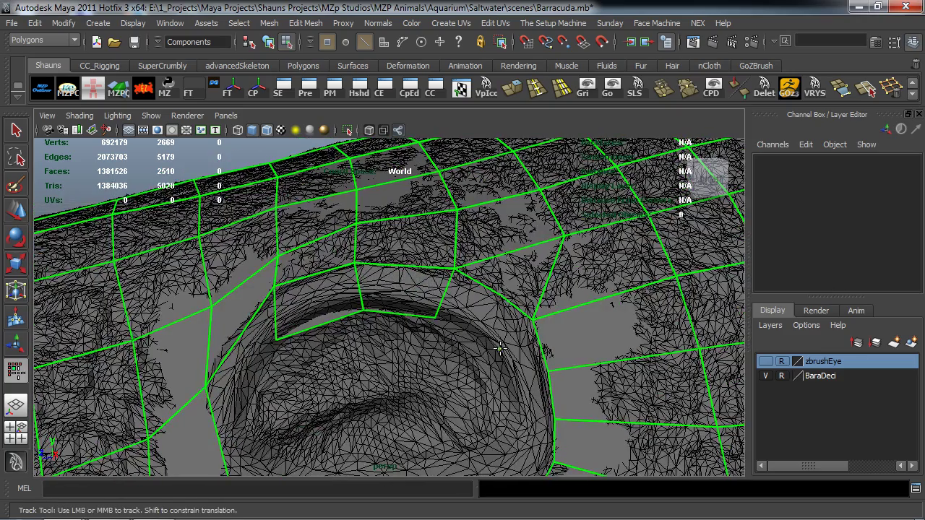
click(500, 347)
shift+click(500, 347)
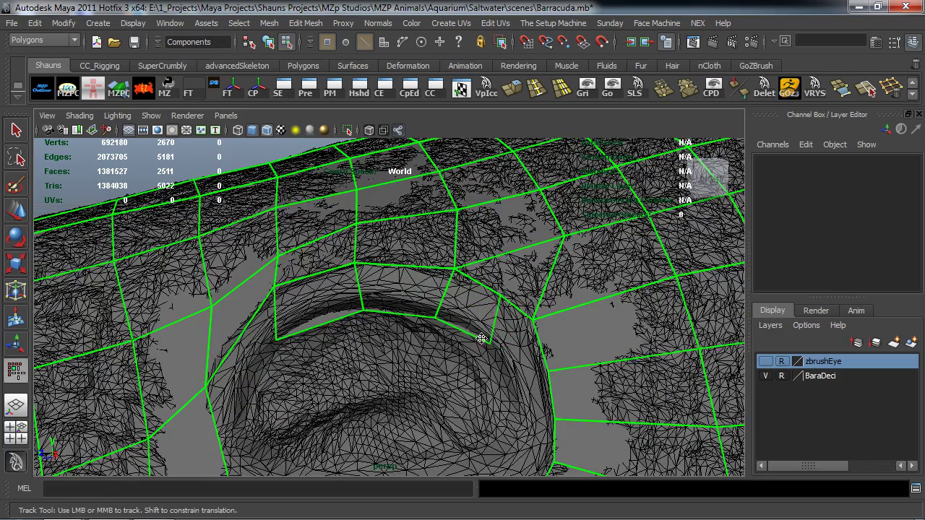
shift+click(507, 337)
alt+right_drag(506, 338, 427, 326)
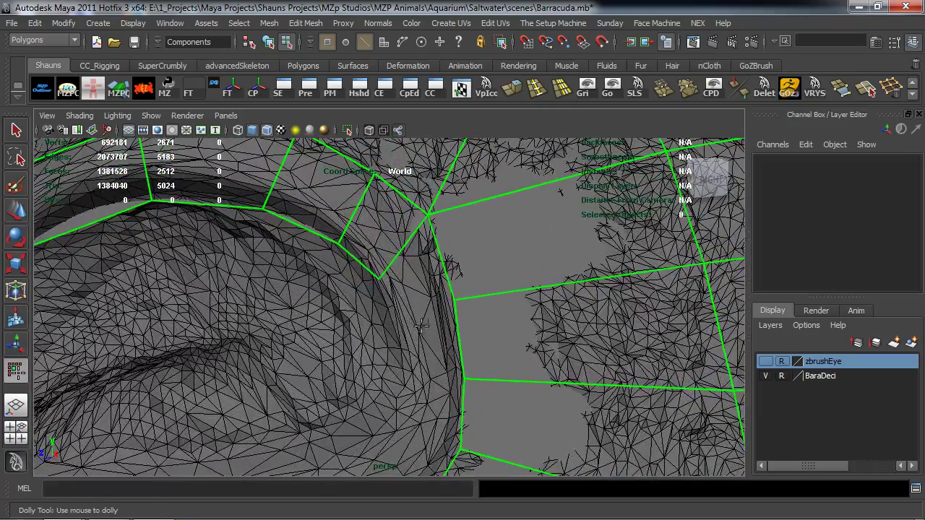
Step: Continue the inner row of quads down the rear rim of the eye socket and around its lower rear corner
alt+middle_drag(409, 281, 437, 295)
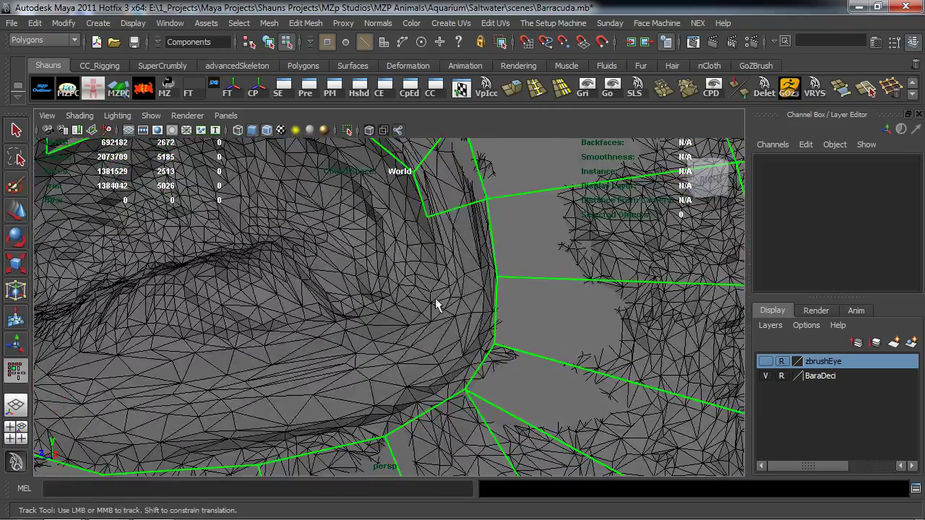
shift+click(460, 241)
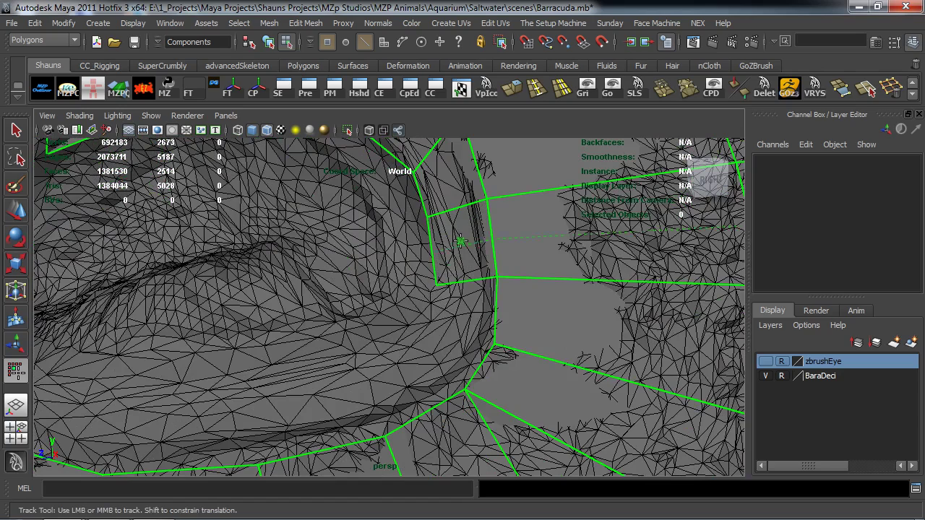
shift+click(443, 305)
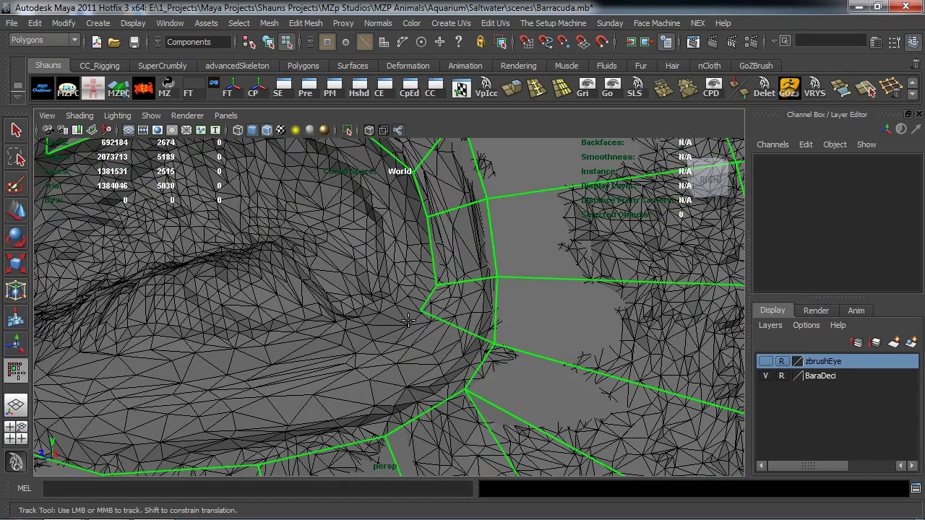
shift+click(428, 331)
click(354, 354)
shift+click(384, 379)
Step: Add two quads to the inner row along the lower rim of the eye socket
alt+middle_drag(233, 401, 463, 352)
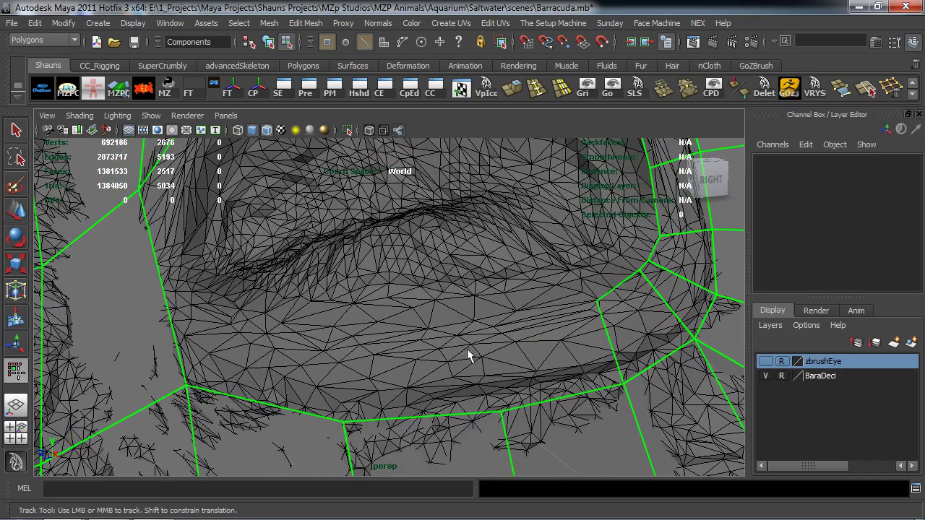
shift+click(541, 363)
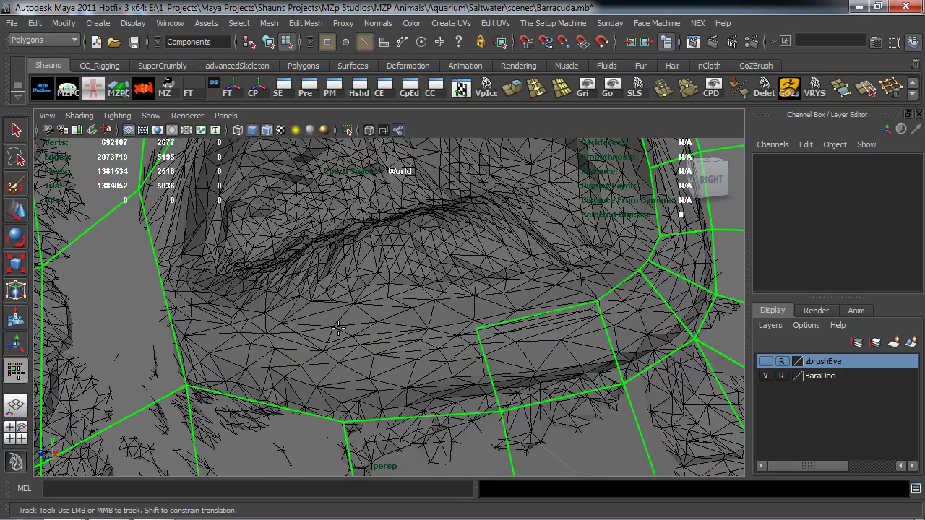
shift+click(365, 351)
alt+drag(387, 371, 391, 369)
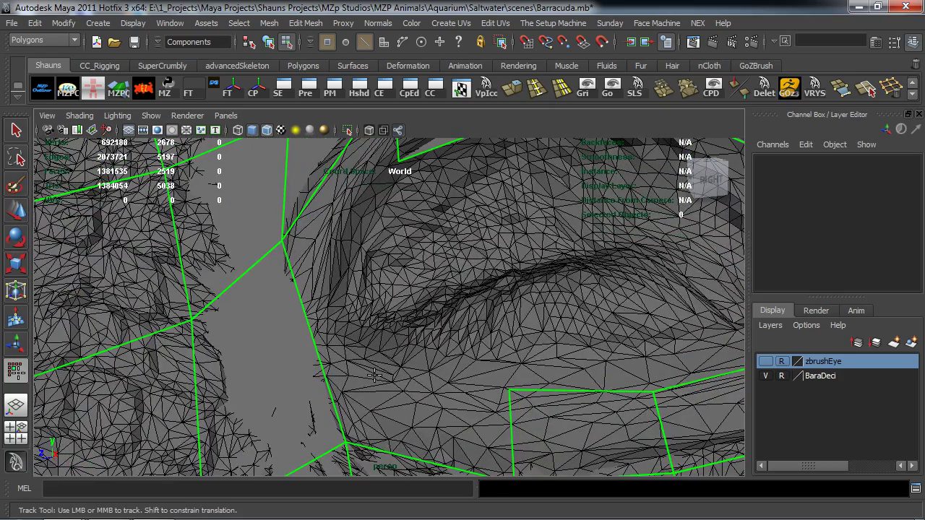
Step: Add quads up the front rim of the eye socket and fill the last gap to close the inner ring
shift+click(402, 409)
alt+drag(405, 409, 423, 392)
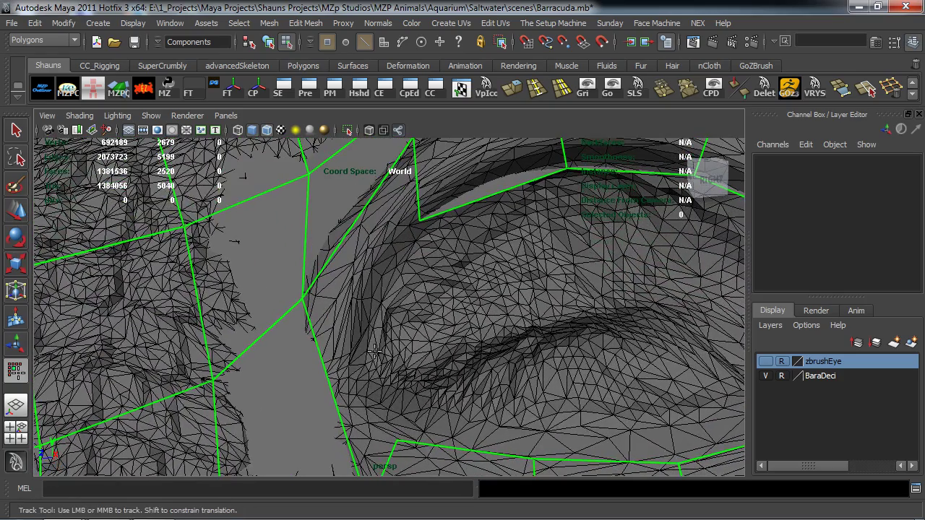
shift+click(348, 358)
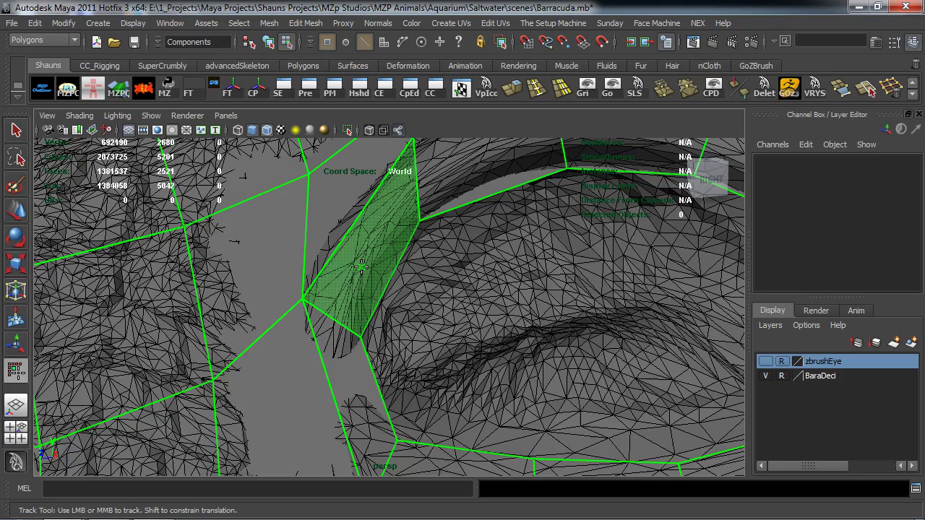
shift+click(362, 266)
scroll(383, 275, down, 3)
alt+middle_drag(391, 269, 404, 297)
scroll(403, 300, up, 3)
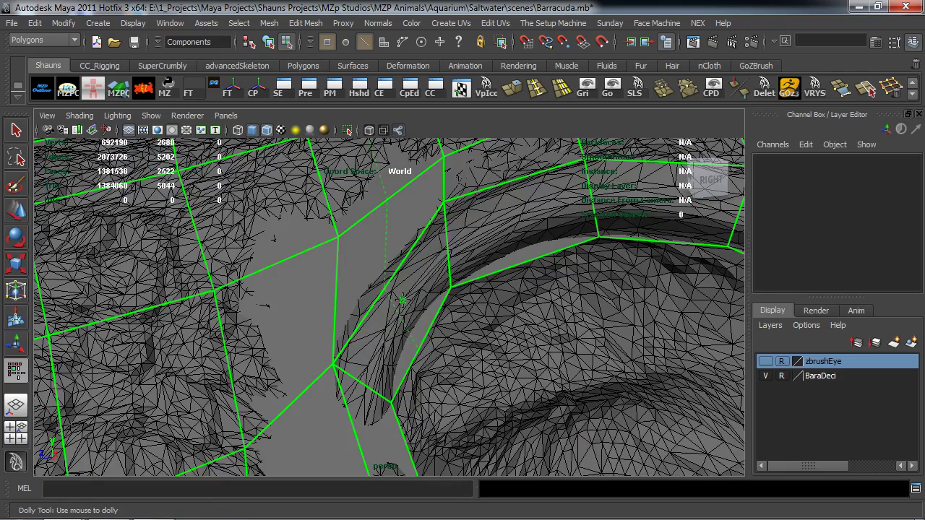
Step: Insert an edge loop across the upper front rim of the eye socket and up the head, and reposition the upper inner rim vertices
ctrl+click(424, 339)
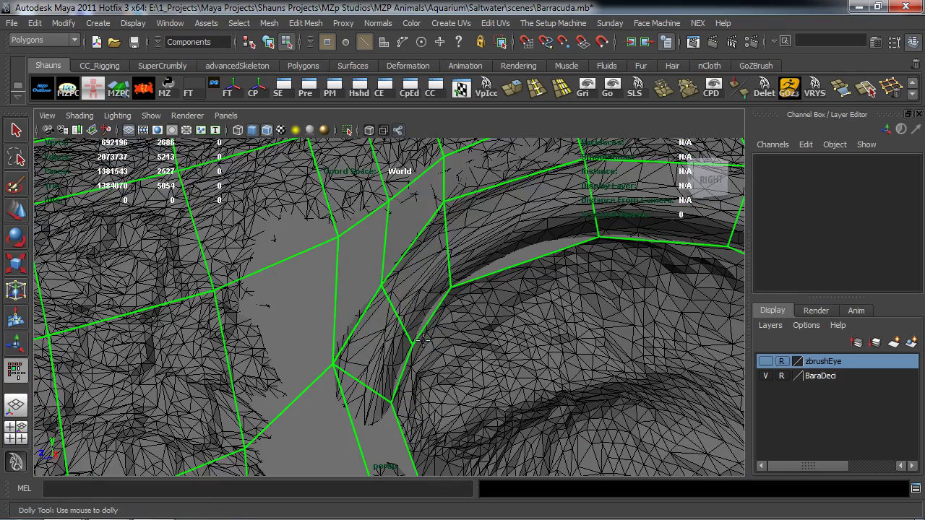
drag(416, 340, 408, 328)
drag(450, 293, 468, 267)
alt+middle_drag(601, 235, 529, 267)
drag(529, 266, 524, 250)
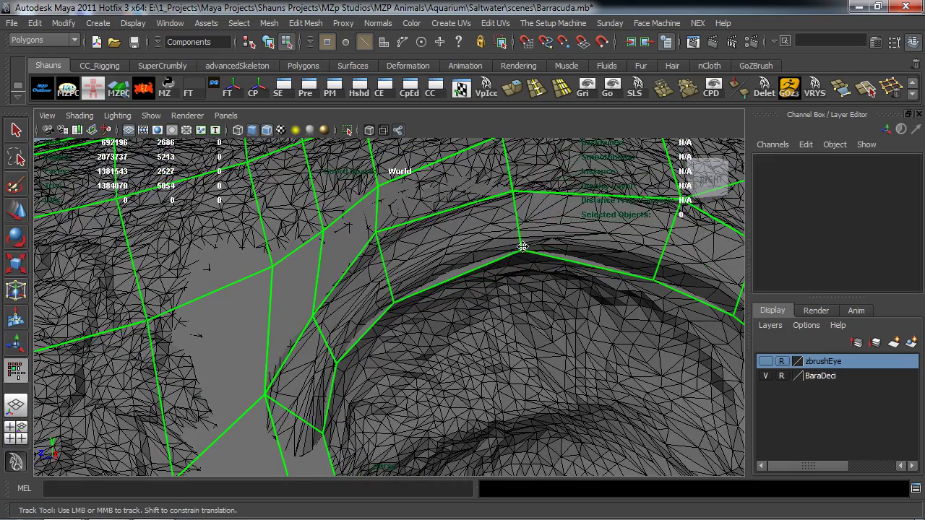
alt+middle_drag(688, 255, 491, 266)
drag(453, 290, 460, 272)
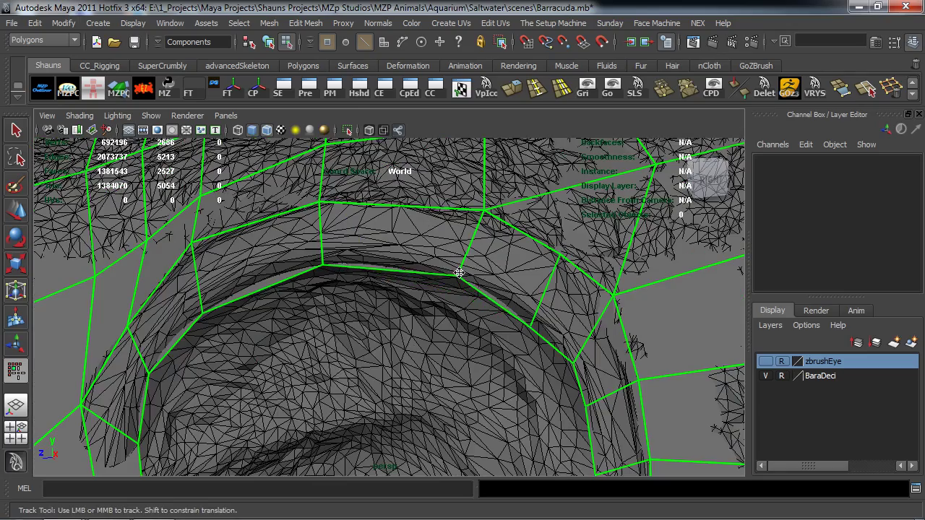
drag(323, 262, 323, 255)
alt+middle_drag(499, 369, 438, 257)
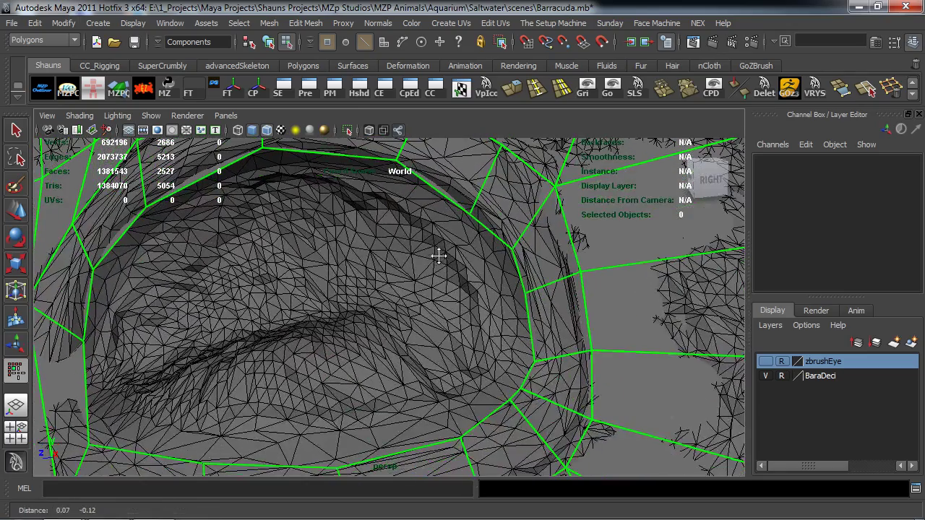
Step: Show the zbrushEye layer and move the lower front inner rim vertex against the eyeball
click(766, 361)
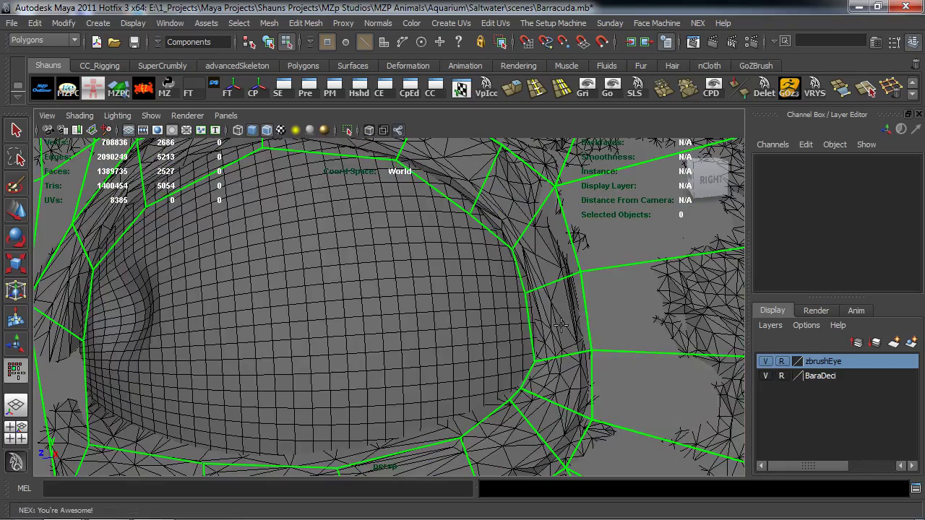
alt+middle_drag(548, 320, 597, 315)
drag(369, 400, 368, 376)
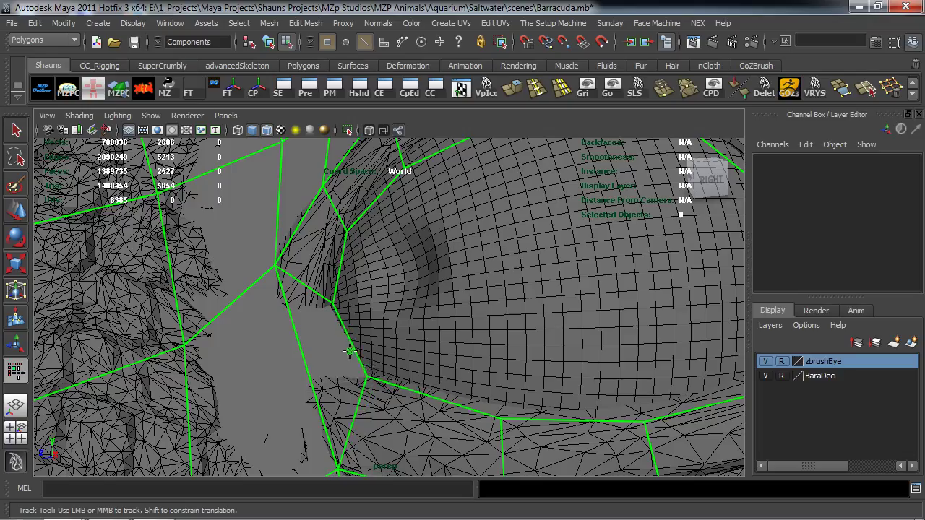
Step: Pull the outer vertices along the lower rim of the eye socket closer to the eye
scroll(388, 289, down, 5)
alt+middle_drag(388, 290, 477, 273)
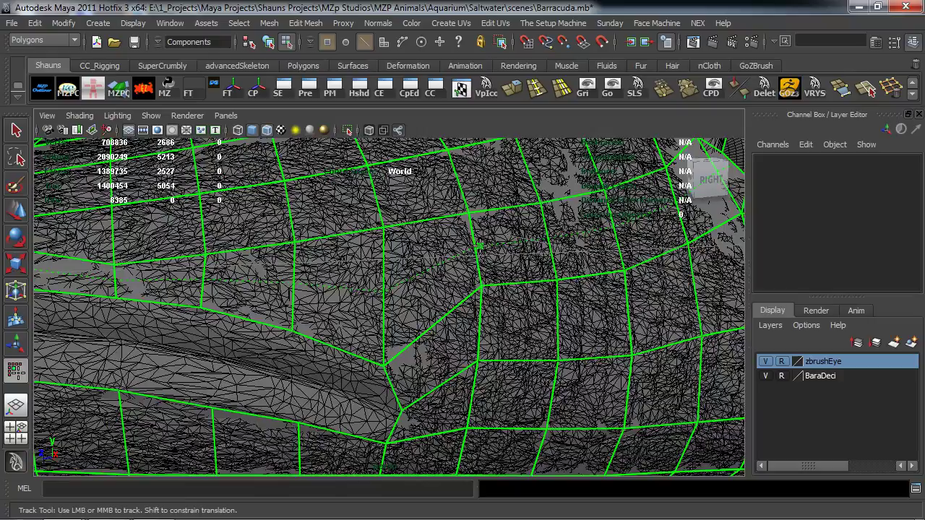
alt+middle_drag(478, 246, 343, 320)
scroll(344, 320, up, 4)
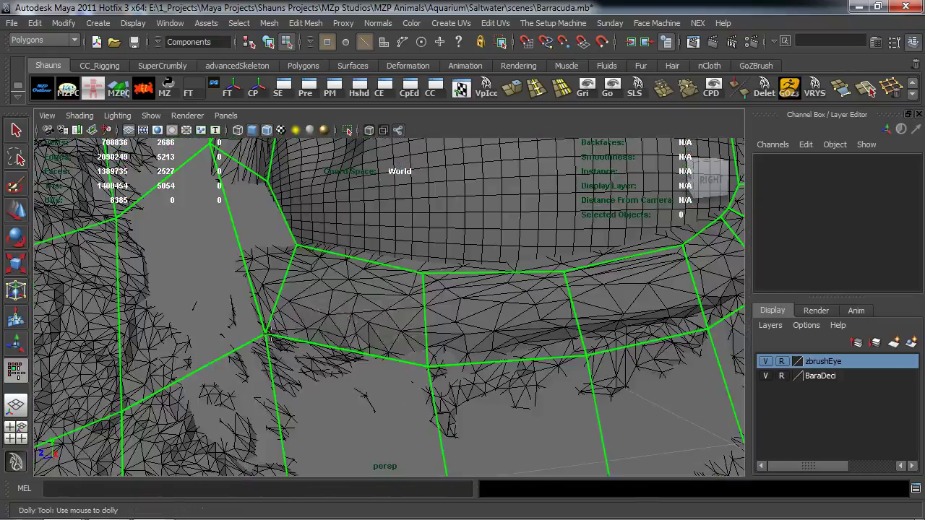
drag(271, 335, 275, 324)
drag(430, 361, 431, 351)
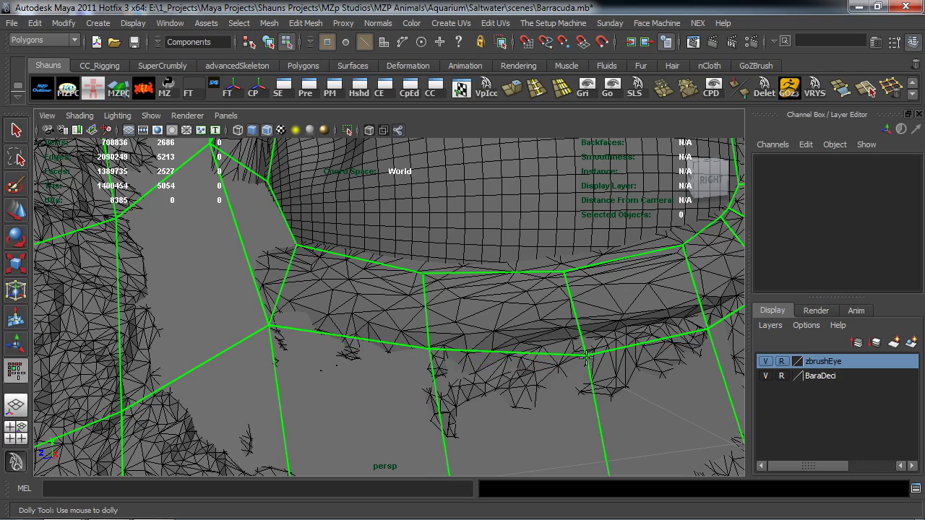
alt+middle_drag(585, 358, 581, 348)
drag(582, 349, 581, 345)
drag(652, 311, 636, 313)
drag(578, 351, 574, 347)
Step: Raise the inner vertices along the lower rim of the eye socket to meet the eyeball
mouse_move(585, 264)
mouse_down()
mouse_move(547, 261)
mouse_move(585, 248)
mouse_up()
drag(436, 298, 428, 287)
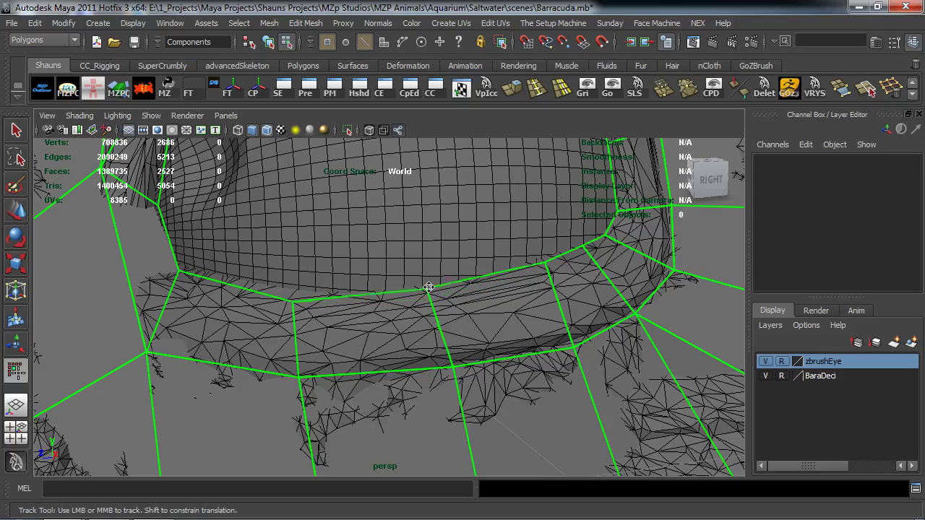
drag(295, 300, 295, 290)
Step: Reposition the inner and outer rim vertices around the lower rear corner of the eye socket
alt+middle_drag(298, 298, 302, 339)
alt+middle_drag(438, 380, 278, 323)
alt+right_drag(279, 323, 322, 329)
alt+middle_drag(367, 318, 371, 280)
drag(490, 294, 493, 279)
drag(555, 351, 552, 334)
alt+middle_drag(554, 336, 499, 181)
drag(514, 258, 562, 265)
drag(601, 230, 599, 247)
alt+middle_drag(619, 291, 580, 181)
drag(493, 257, 497, 235)
drag(581, 350, 575, 338)
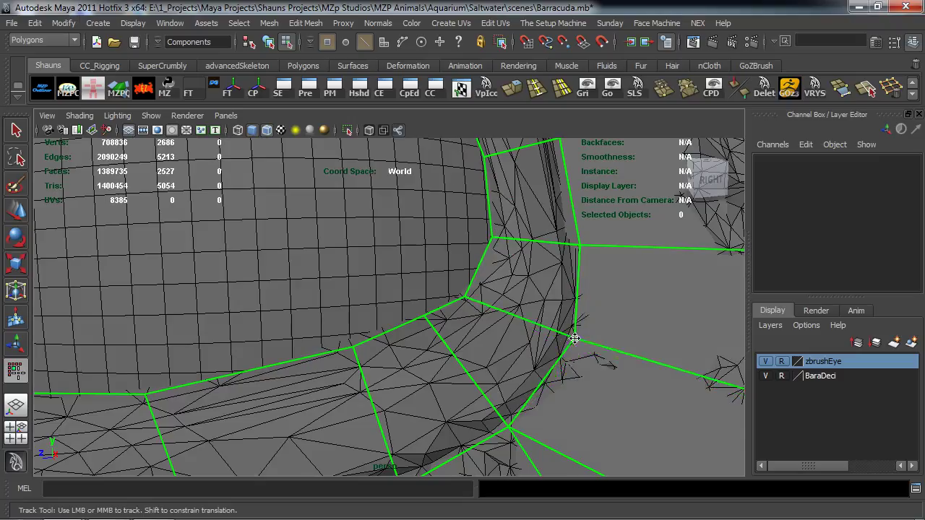
Step: Insert an edge loop around the eye socket between the inner and outer rim edges and adjust vertices on its rear and upper parts
alt+middle_drag(488, 319, 543, 293)
alt+right_drag(543, 294, 477, 286)
alt+middle_drag(477, 286, 512, 327)
alt+right_drag(512, 327, 554, 322)
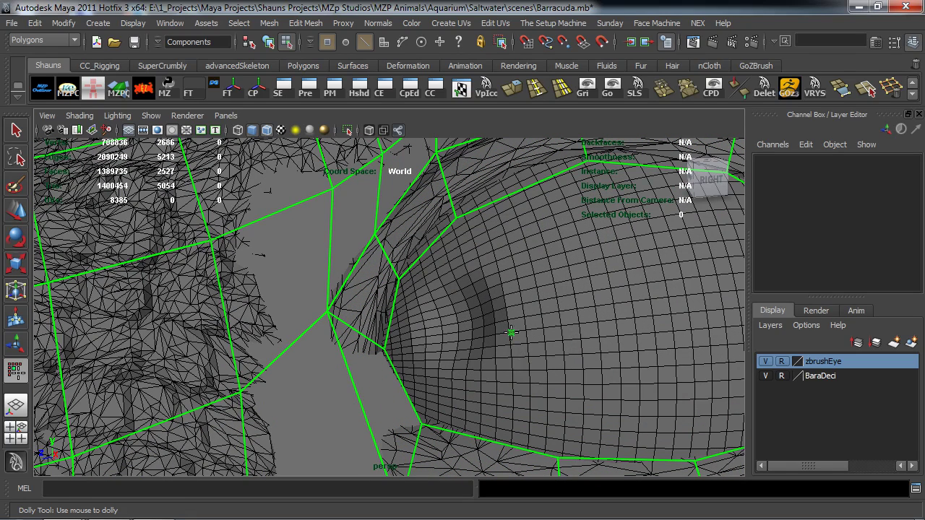
mouse_move(506, 338)
alt+middle_down()
mouse_move(497, 366)
mouse_move(500, 348)
alt+middle_up()
alt+right_drag(426, 357, 452, 361)
alt+middle_drag(480, 371, 467, 357)
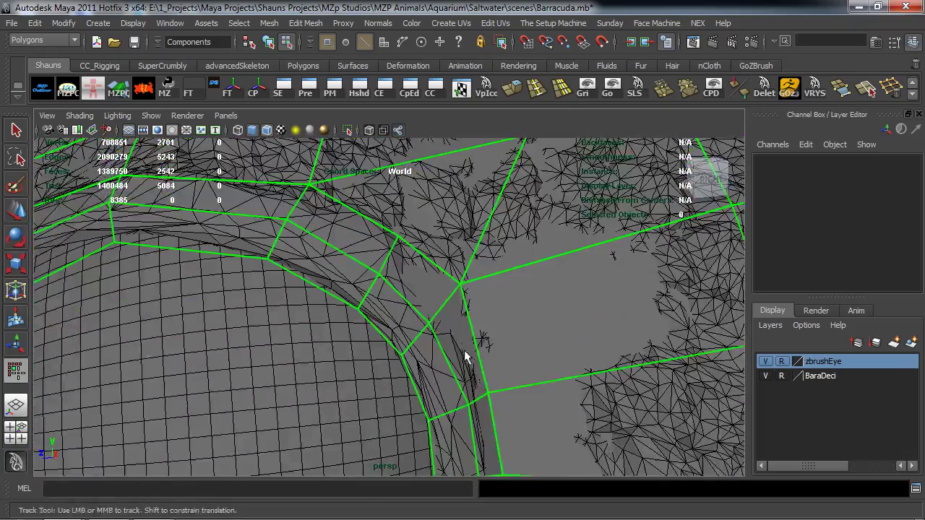
alt+right_drag(467, 357, 468, 365)
drag(477, 415, 472, 417)
alt+middle_drag(478, 380, 496, 357)
alt+middle_drag(420, 297, 422, 303)
drag(344, 247, 343, 214)
Step: Insert two edge loops across the upper rim of the eye socket and up over the head, and nudge a nearby vertex
alt+middle_drag(344, 209, 385, 226)
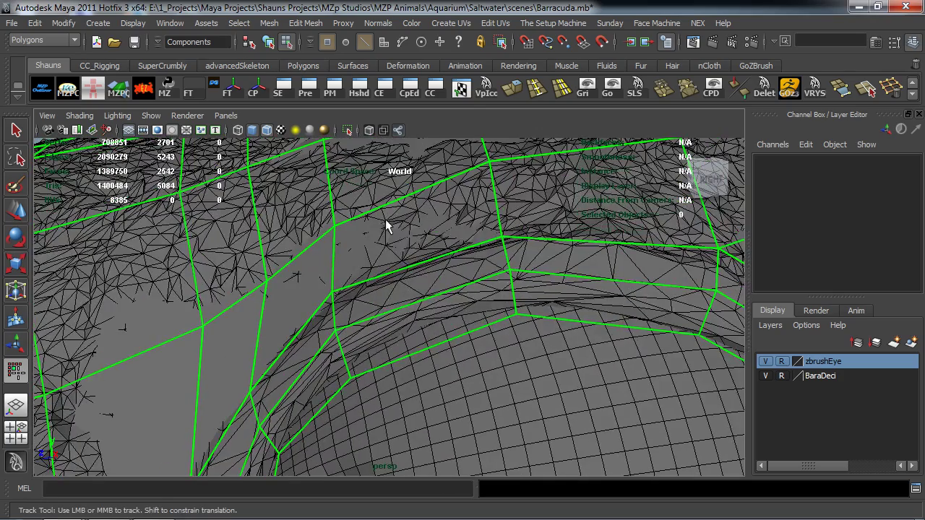
ctrl+click(411, 271)
alt+middle_drag(475, 285, 318, 293)
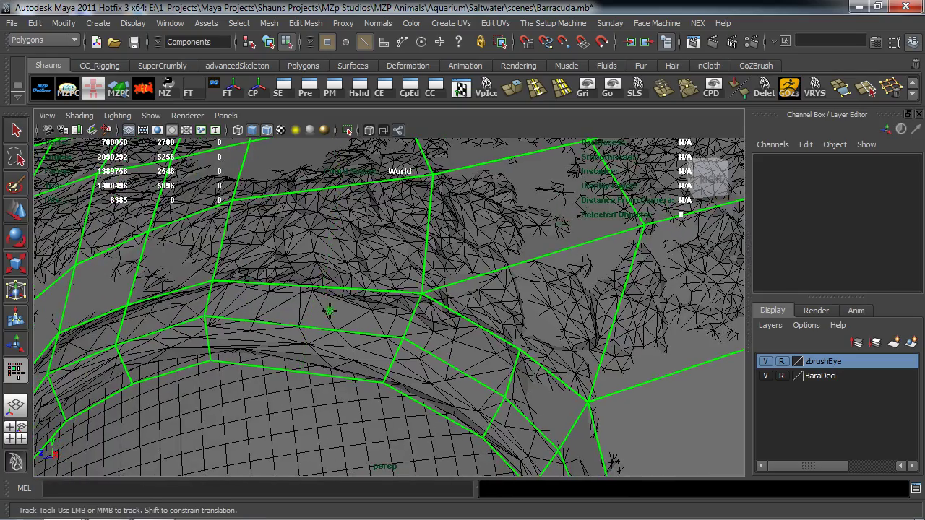
ctrl+click(338, 316)
alt+middle_drag(311, 206, 342, 336)
drag(461, 296, 464, 291)
Step: Adjust the middle and inner rim vertices at the front corner of the eye socket
alt+drag(450, 333, 535, 286)
alt+middle_drag(535, 286, 474, 241)
alt+right_drag(499, 292, 508, 294)
alt+middle_drag(509, 294, 322, 291)
drag(312, 283, 316, 279)
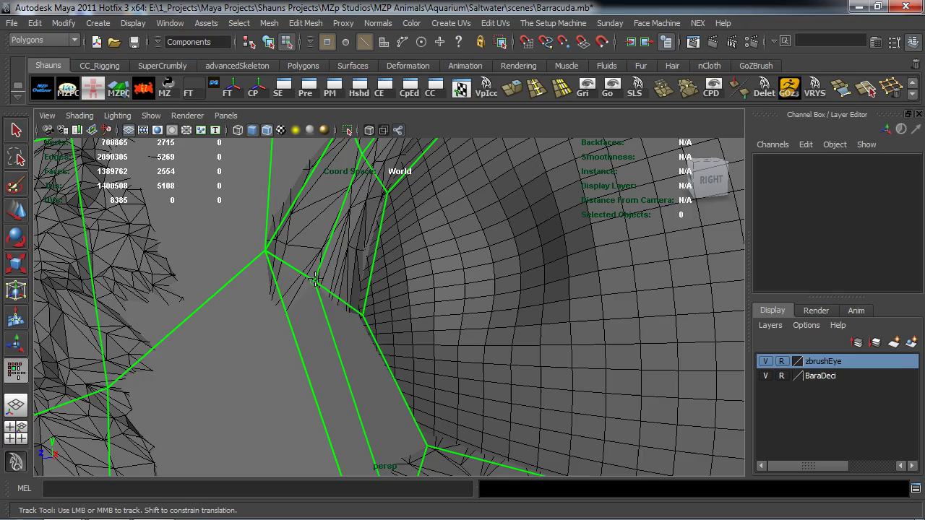
drag(360, 315, 348, 292)
alt+middle_drag(382, 367, 370, 343)
drag(313, 331, 316, 321)
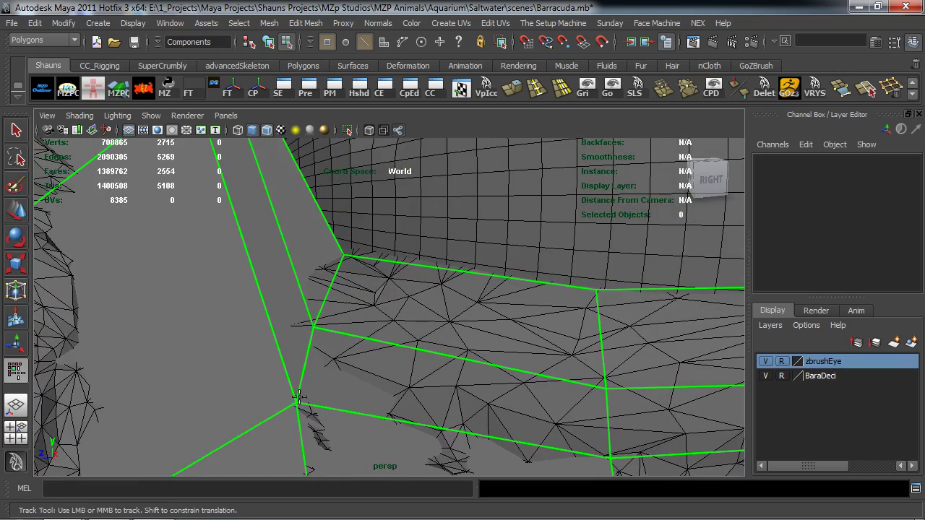
Step: Nudge the inner vertices along the upper rim of the eye socket to follow the eyeball's curve
alt+middle_drag(330, 321, 344, 342)
alt+right_drag(344, 342, 180, 345)
alt+drag(267, 343, 343, 354)
alt+right_drag(343, 354, 471, 339)
alt+middle_drag(428, 267, 475, 357)
alt+right_drag(475, 357, 489, 361)
alt+middle_drag(490, 304, 503, 406)
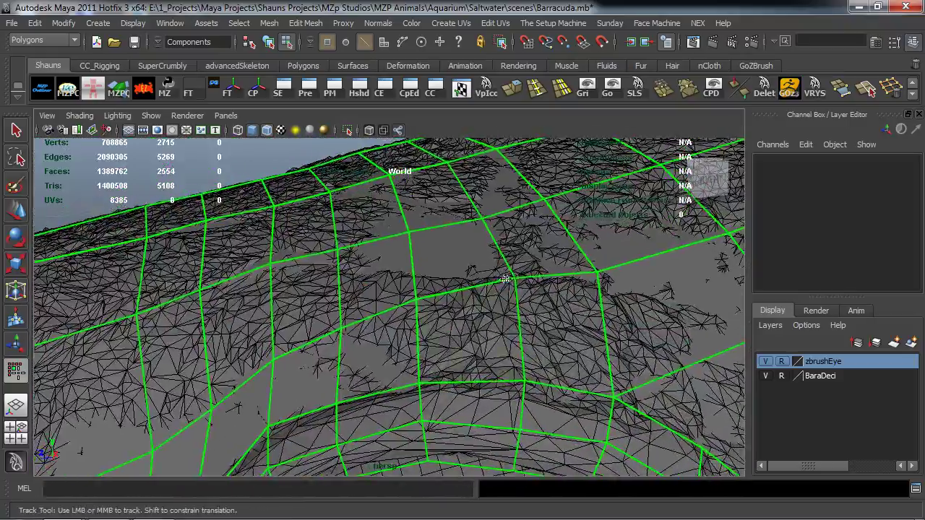
alt+middle_drag(516, 368, 487, 274)
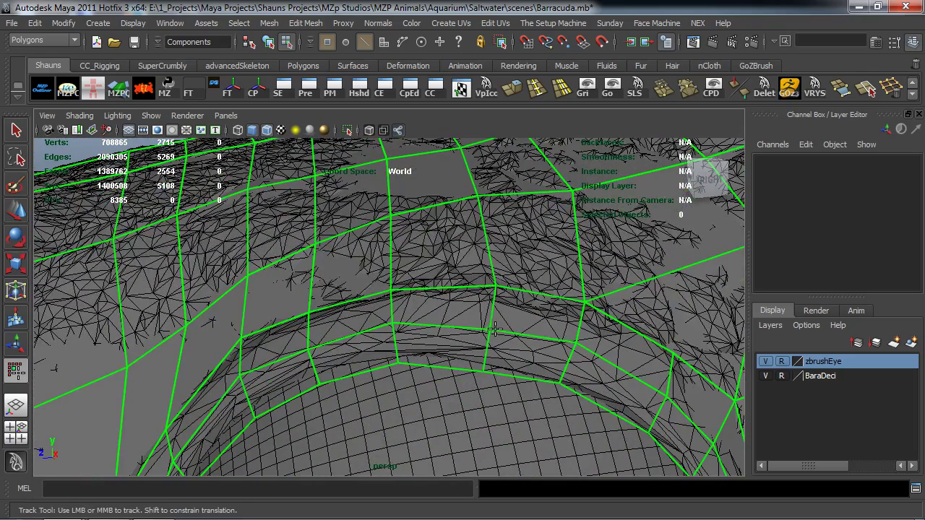
drag(481, 367, 482, 363)
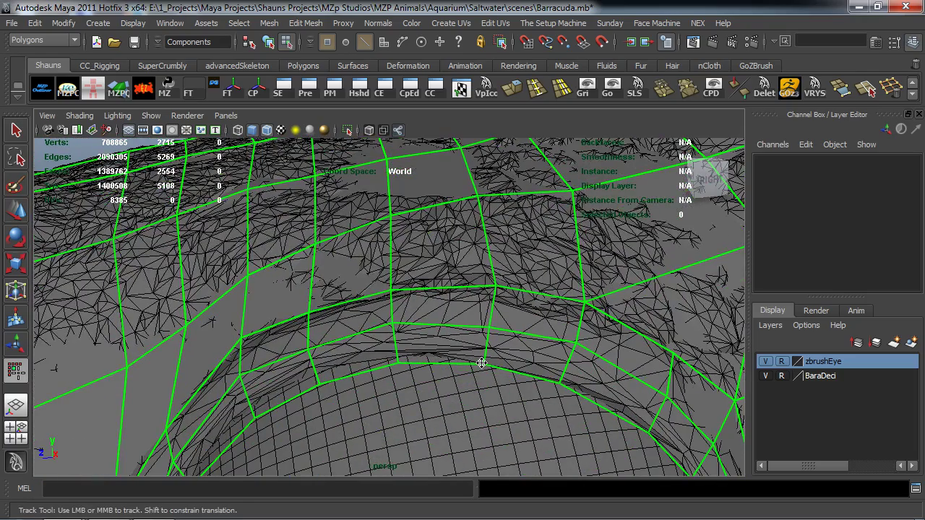
drag(555, 380, 559, 378)
alt+middle_drag(632, 397, 571, 360)
drag(584, 389, 582, 385)
Step: Delete the large face above the upper rear corner of the eye socket and insert an edge loop through the faces above it
alt+middle_drag(661, 349, 547, 384)
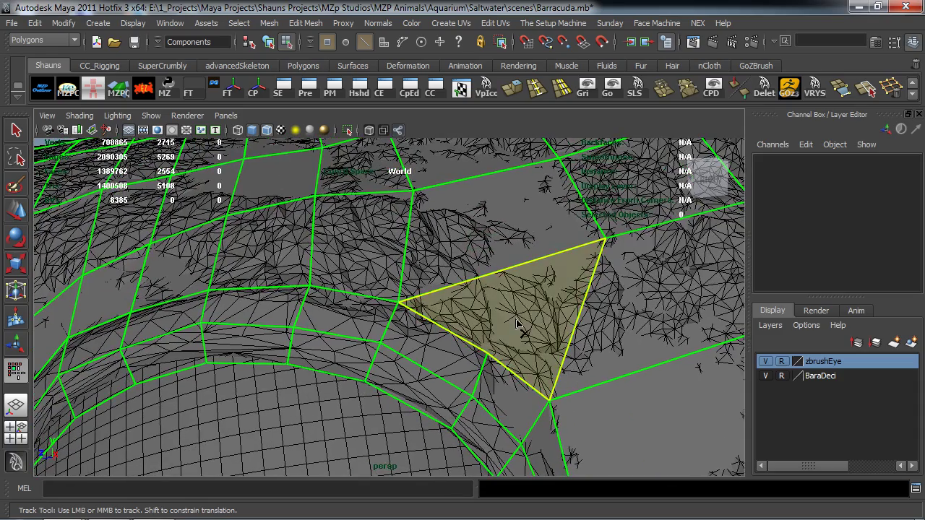
ctrl+shift+click(521, 327)
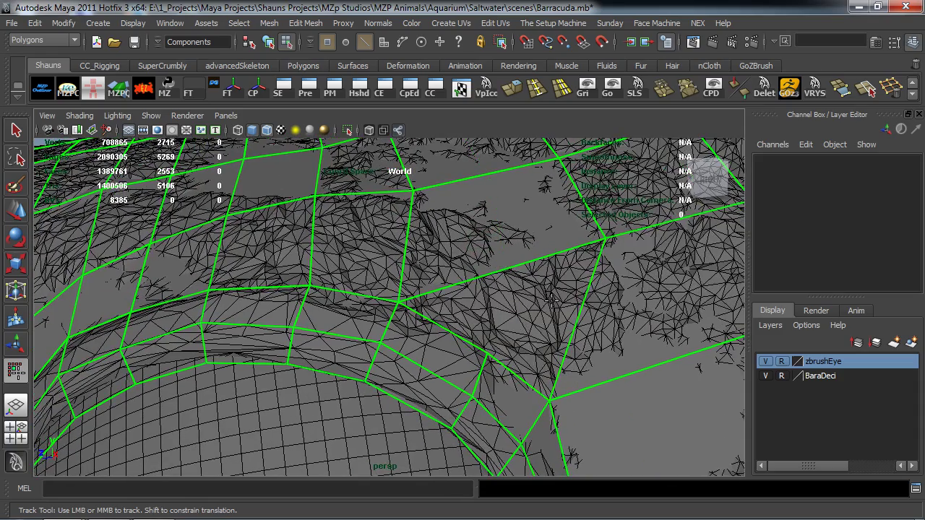
key(ctrl+z)
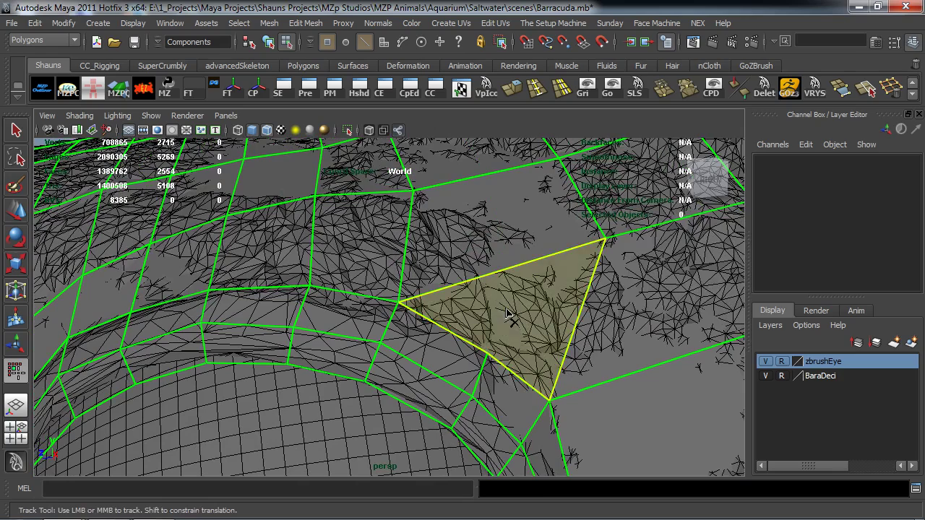
ctrl+shift+click(510, 316)
alt+middle_drag(510, 283, 498, 315)
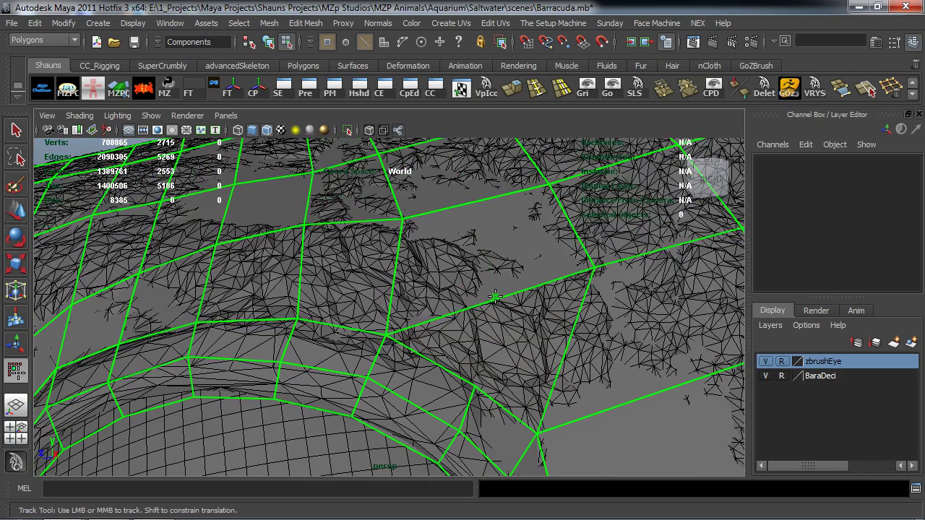
ctrl+click(517, 335)
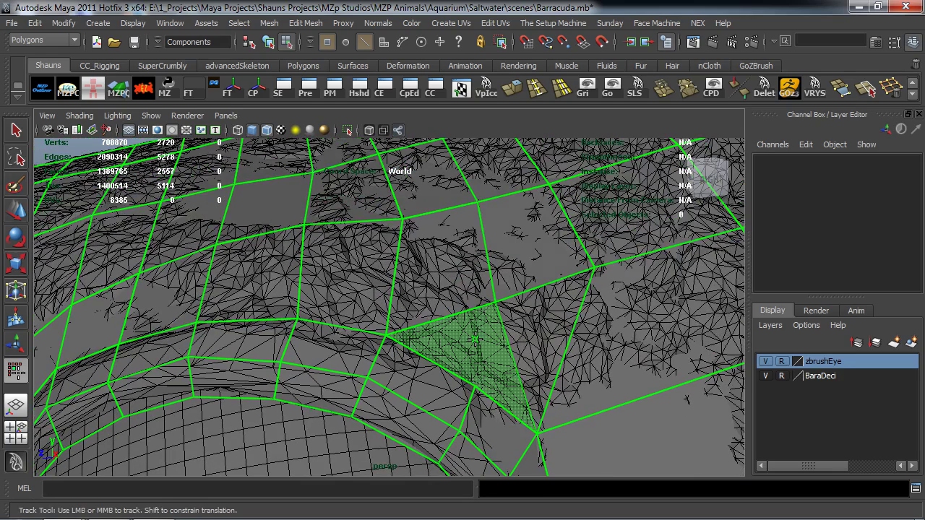
Step: Delete the adjoining face behind the upper rear corner and fill the gap beside the rim with a quad joined to the new loop
ctrl+shift+click(612, 347)
alt+middle_drag(611, 345, 549, 331)
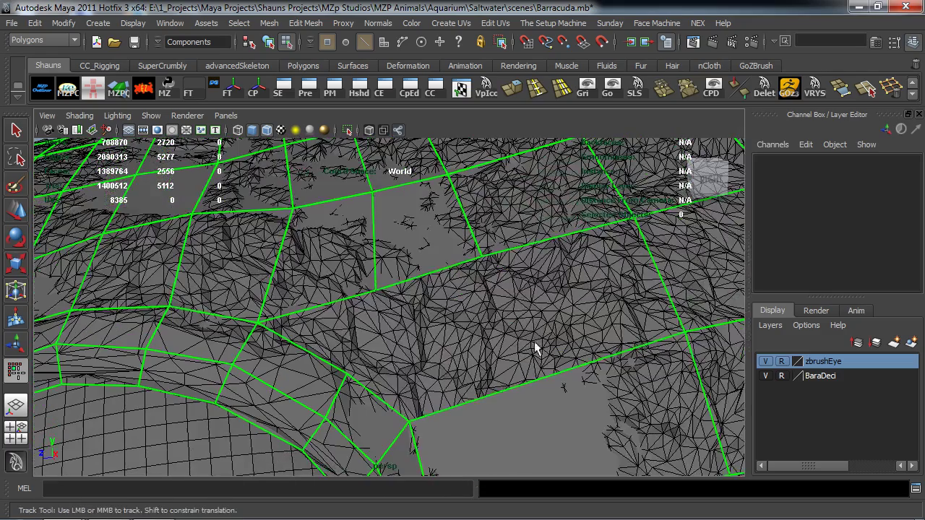
shift+click(360, 329)
Step: Insert a vertical edge loop behind the eye socket, running down the cheek to the belly
alt+middle_drag(466, 329, 396, 361)
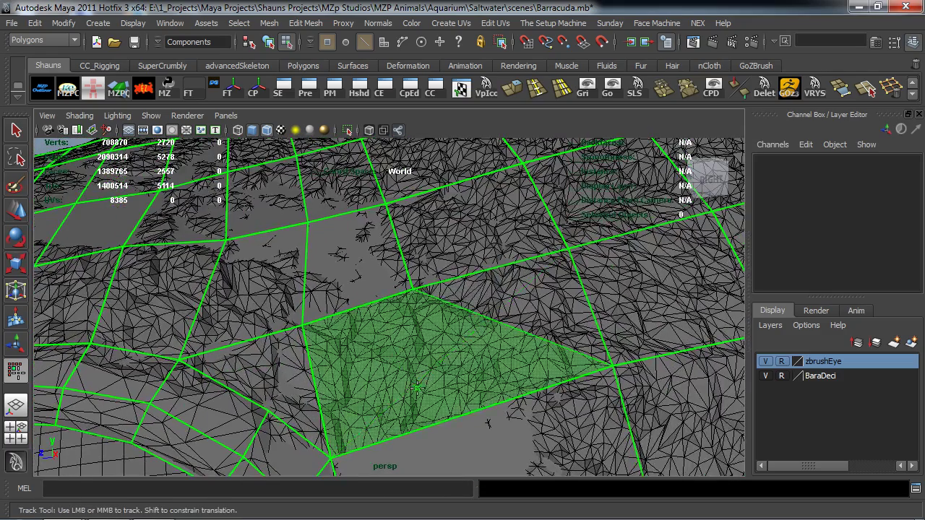
alt+right_drag(452, 375, 443, 325)
alt+middle_drag(442, 325, 410, 204)
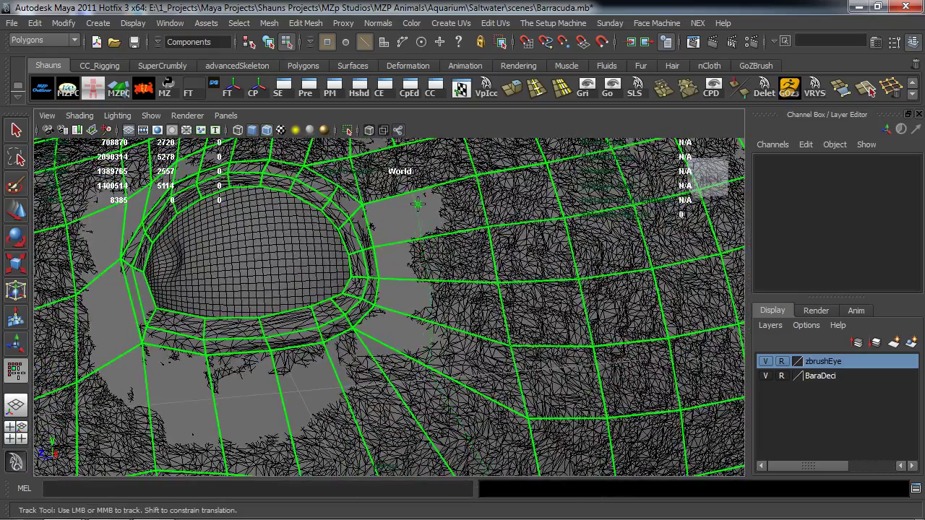
alt+right_drag(426, 212, 430, 262)
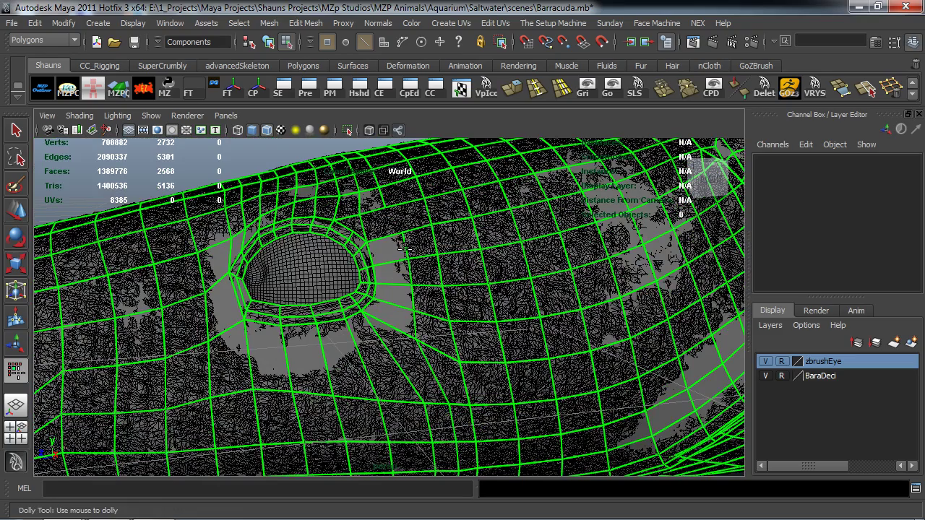
alt+middle_drag(405, 250, 412, 279)
alt+right_drag(413, 279, 480, 273)
Step: Shift the new loop's vertices directly behind the eye socket to even out the quad spacing
drag(528, 255, 504, 245)
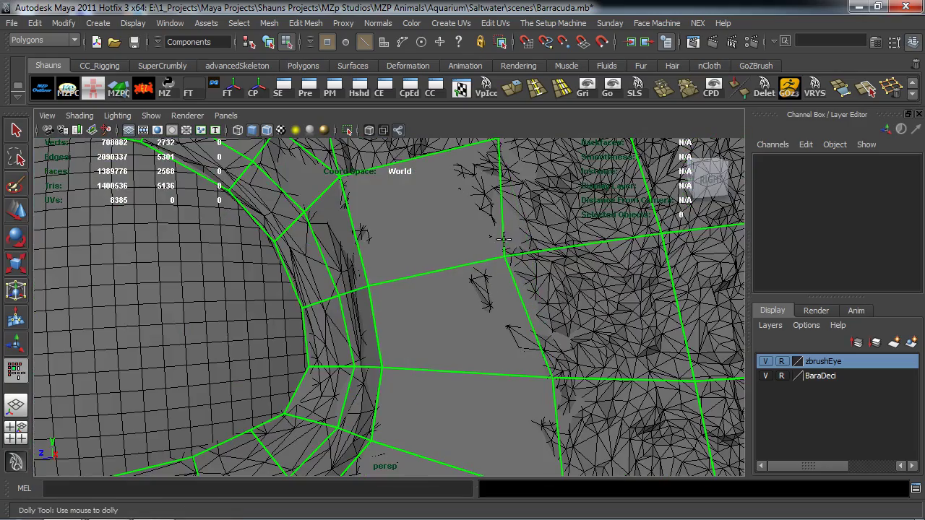
alt+right_drag(498, 218, 428, 245)
alt+middle_drag(432, 245, 438, 264)
drag(436, 262, 419, 260)
alt+middle_drag(441, 329, 432, 234)
drag(446, 355, 454, 351)
drag(445, 301, 442, 301)
Step: Shift the new loop's lower vertices forward down the cheek toward the belly to space the quads evenly
alt+middle_drag(471, 448, 450, 298)
drag(438, 285, 424, 284)
alt+middle_drag(418, 336, 423, 366)
drag(426, 273, 403, 270)
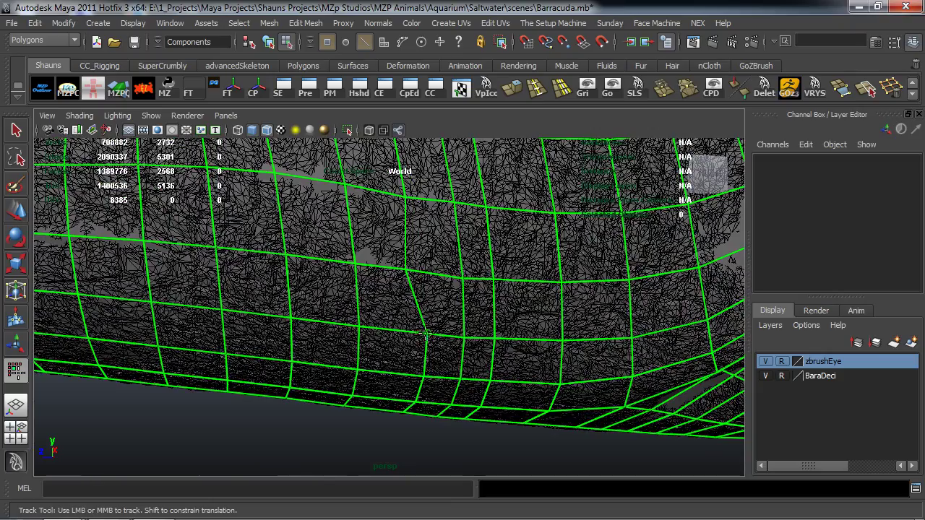
alt+drag(417, 334, 396, 403)
alt+middle_drag(397, 403, 422, 421)
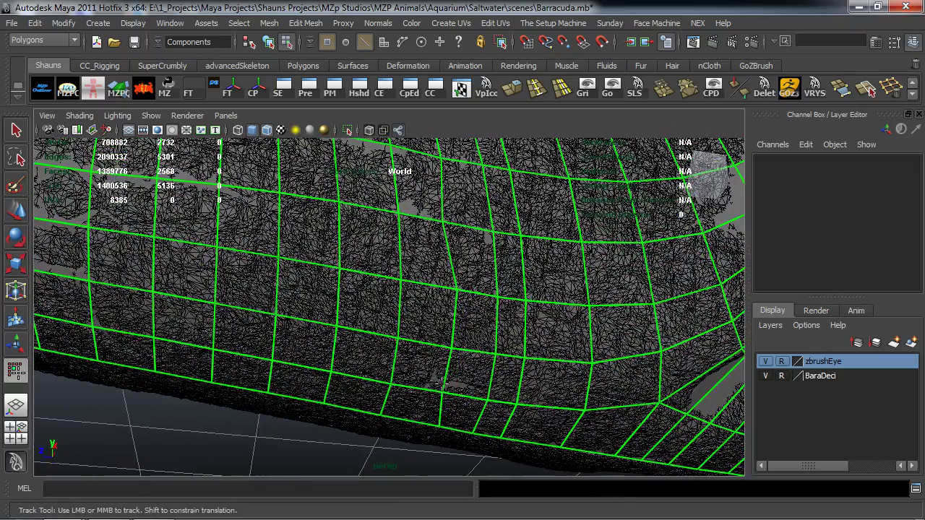
drag(456, 289, 447, 290)
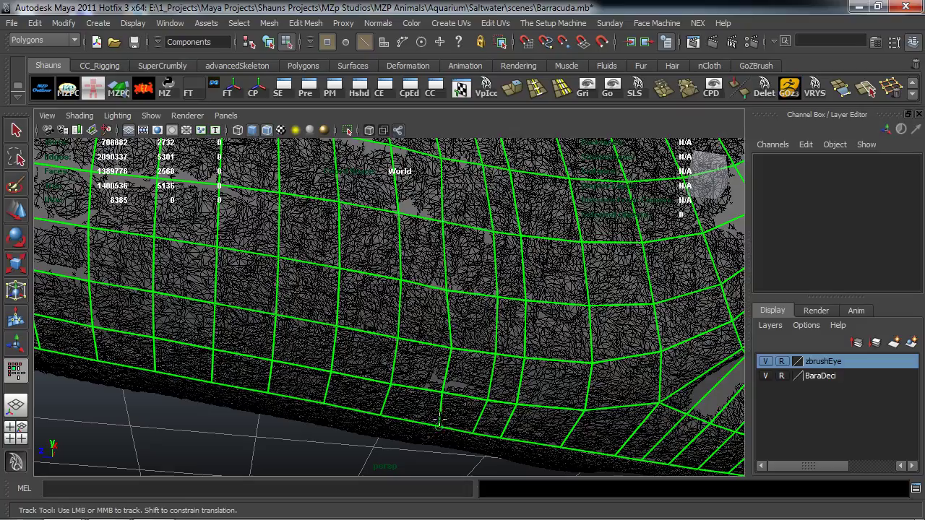
Step: Fill the two remaining gaps in the mesh behind the upper rear corner of the eye socket with quads
alt+drag(404, 256, 406, 318)
alt+middle_drag(406, 318, 412, 301)
alt+right_drag(412, 300, 419, 346)
alt+drag(418, 346, 424, 373)
alt+right_drag(424, 374, 426, 416)
alt+middle_drag(426, 415, 422, 320)
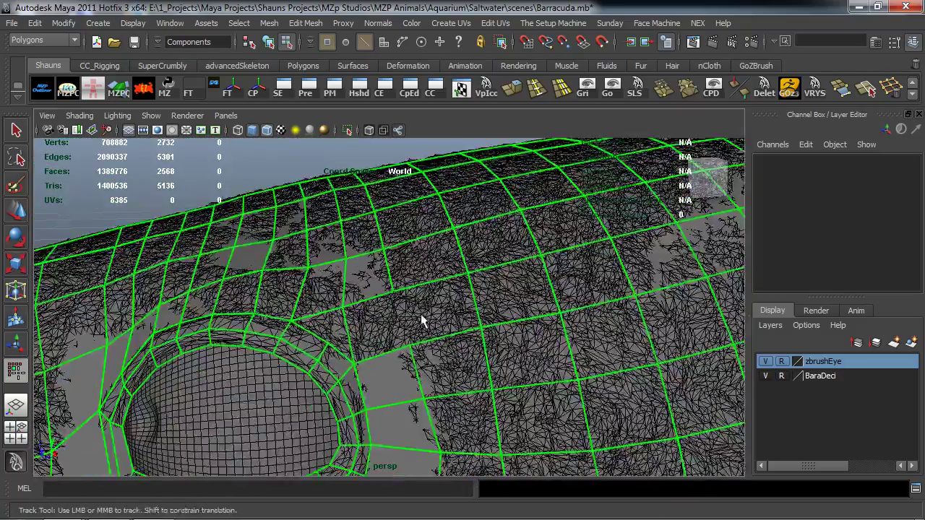
alt+right_drag(420, 320, 425, 365)
shift+click(370, 347)
shift+click(473, 313)
alt+right_drag(473, 312, 427, 339)
alt+middle_drag(426, 339, 492, 325)
alt+right_drag(491, 324, 448, 349)
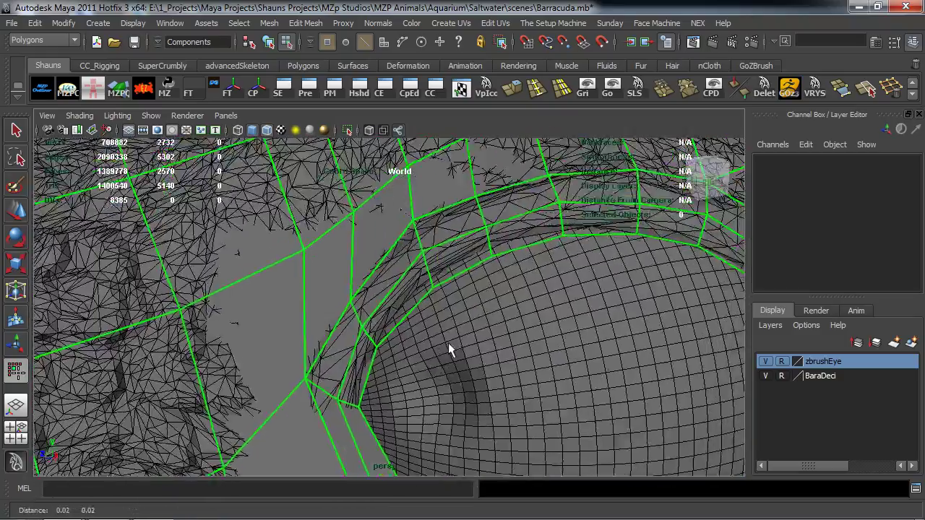
Step: Insert two edge loops around the inner band of the eye socket, between its middle and innermost rings
alt+drag(448, 350, 510, 342)
alt+right_drag(510, 342, 488, 246)
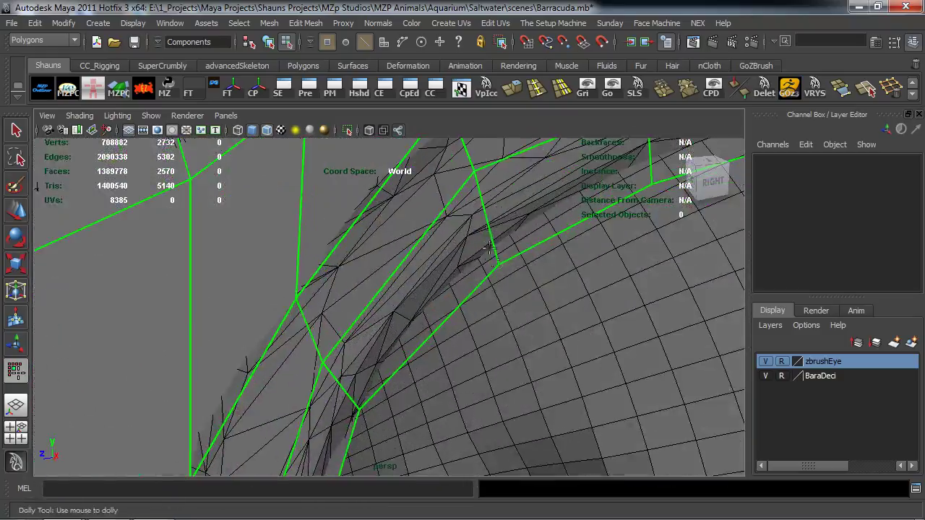
ctrl+click(487, 208)
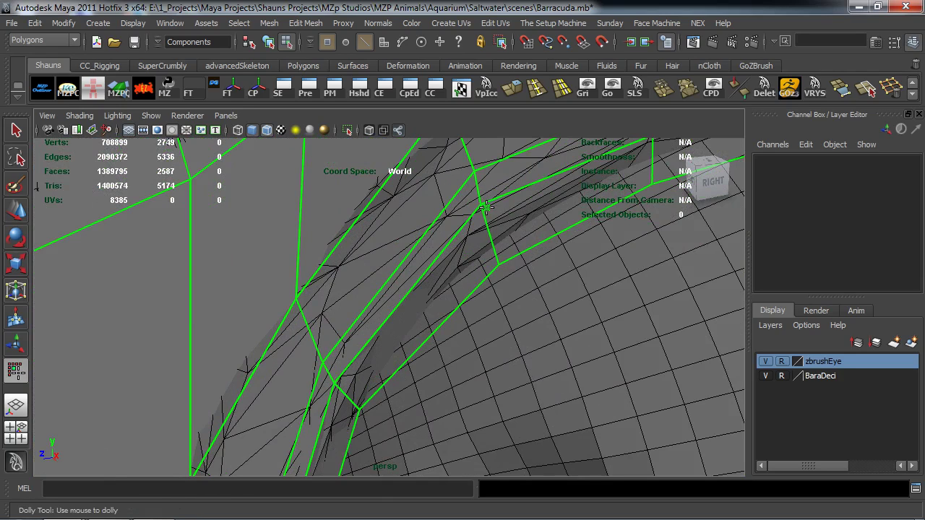
shift+click(491, 244)
Step: Create the first quads inside the mouth corner, one along the upper lip and two closing around the corner
alt+right_drag(491, 244, 474, 273)
alt+drag(450, 316, 426, 329)
alt+right_drag(426, 330, 528, 337)
mouse_move(528, 337)
alt+mouse_down()
mouse_move(363, 337)
mouse_move(520, 323)
alt+mouse_up()
alt+right_drag(521, 323, 390, 327)
alt+drag(390, 326, 394, 252)
alt+middle_drag(394, 252, 325, 322)
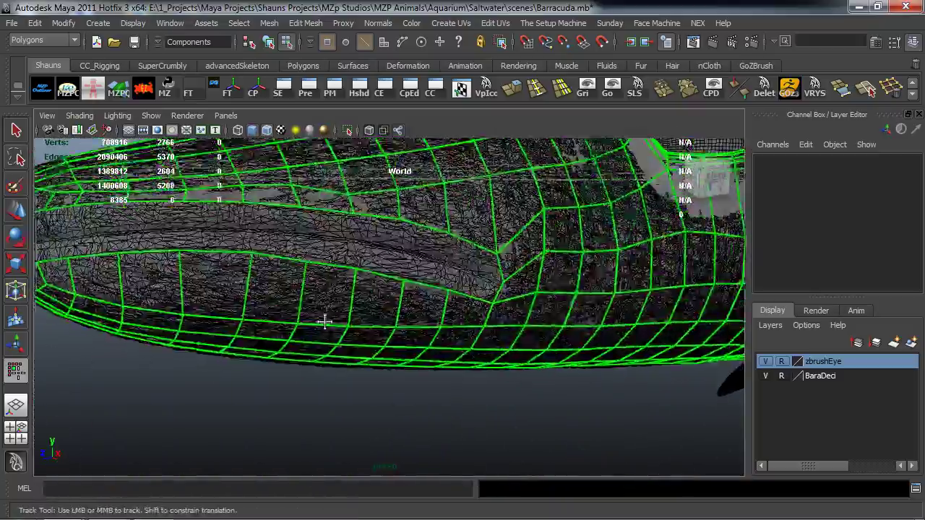
alt+right_drag(325, 322, 374, 289)
alt+drag(374, 289, 375, 277)
alt+middle_drag(375, 278, 332, 346)
alt+right_drag(332, 347, 375, 297)
alt+drag(375, 297, 376, 301)
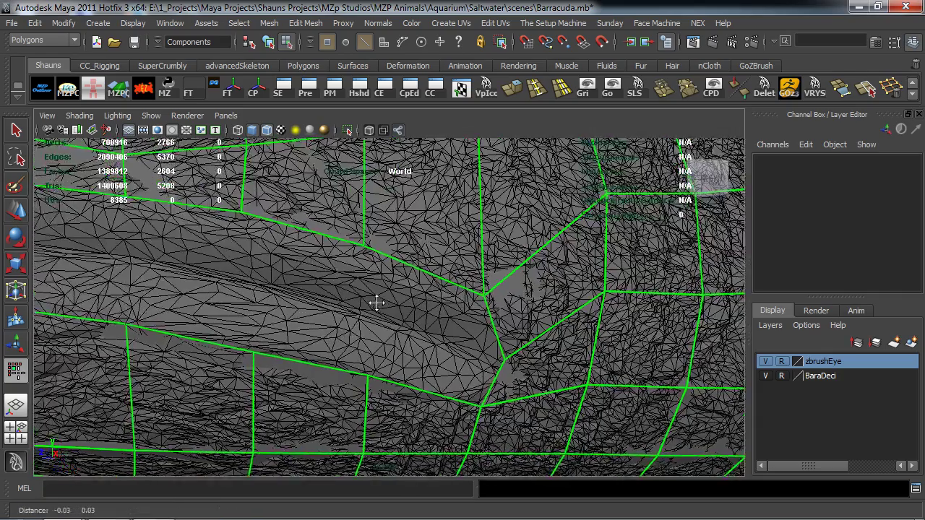
alt+middle_drag(375, 302, 347, 321)
alt+right_drag(347, 320, 375, 309)
alt+drag(375, 309, 317, 325)
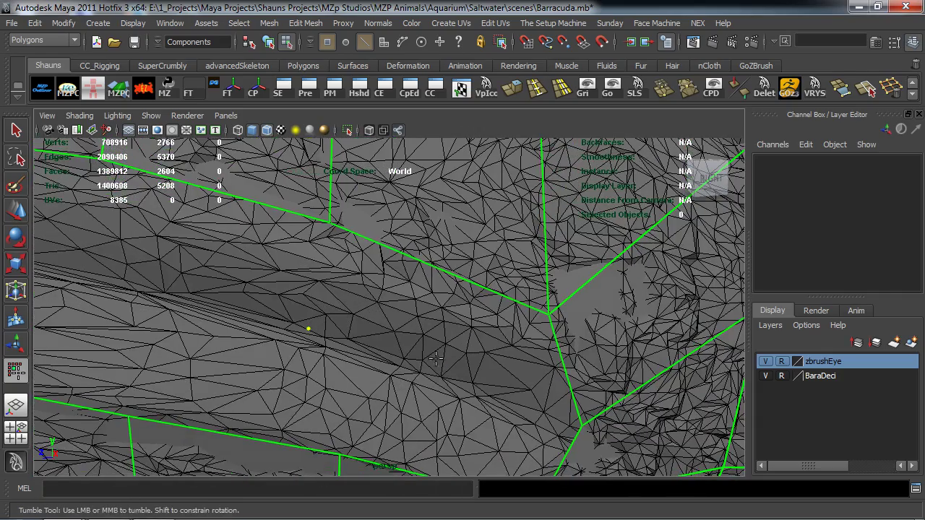
alt+middle_drag(491, 340, 435, 312)
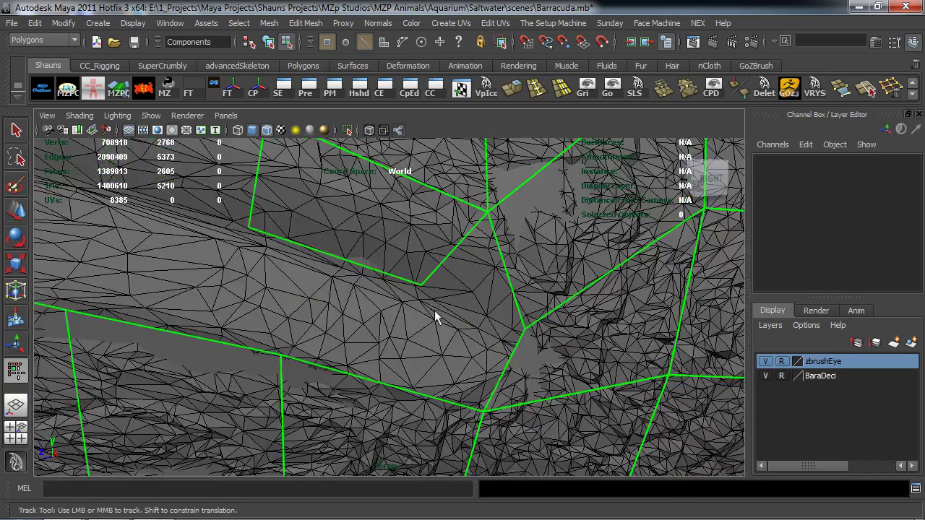
shift+click(467, 282)
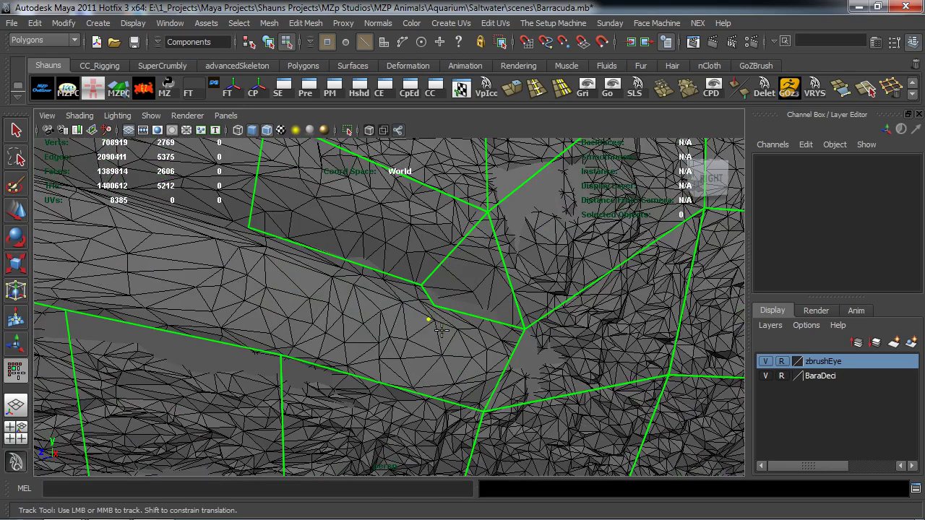
shift+click(463, 341)
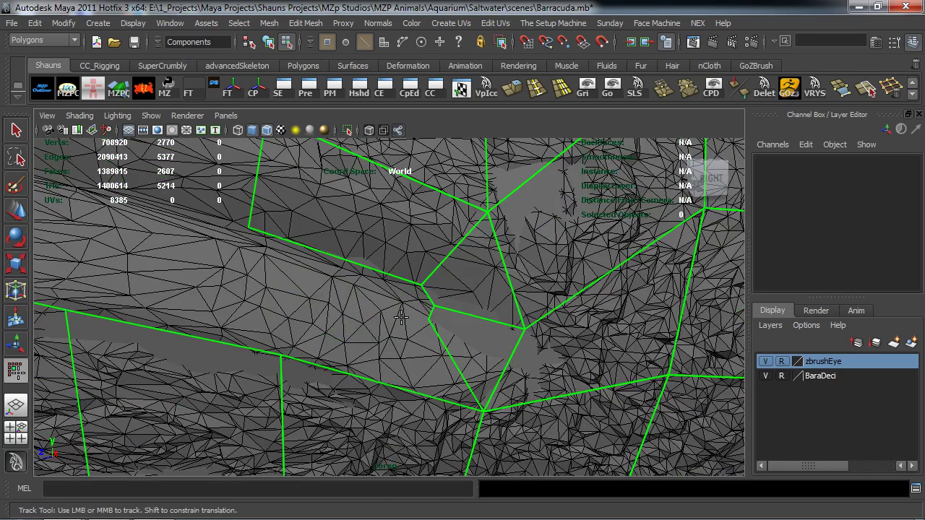
Step: Add a quad inside the lower lip beside the mouth corner and pull its inner vertices up against the upper quad's edge
drag(266, 243, 268, 232)
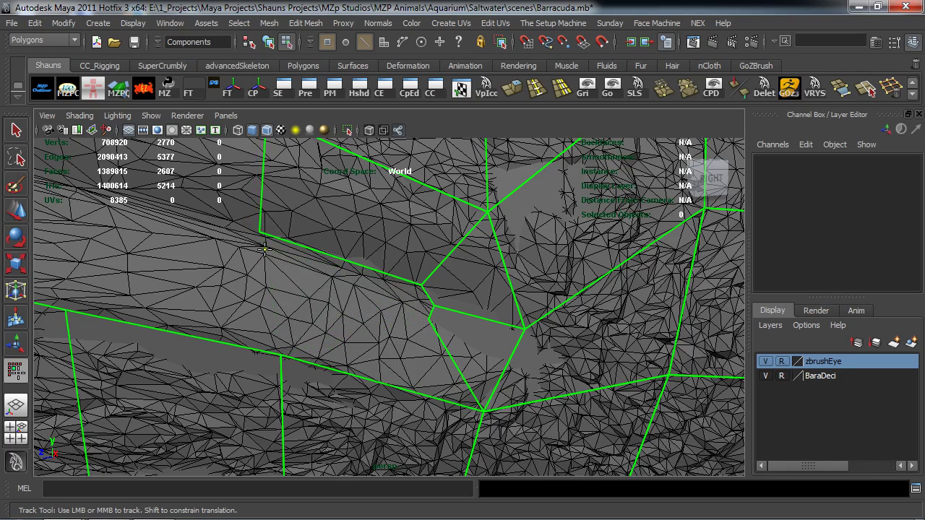
shift+click(306, 307)
mouse_move(306, 306)
mouse_down()
mouse_move(265, 266)
mouse_move(259, 245)
mouse_up()
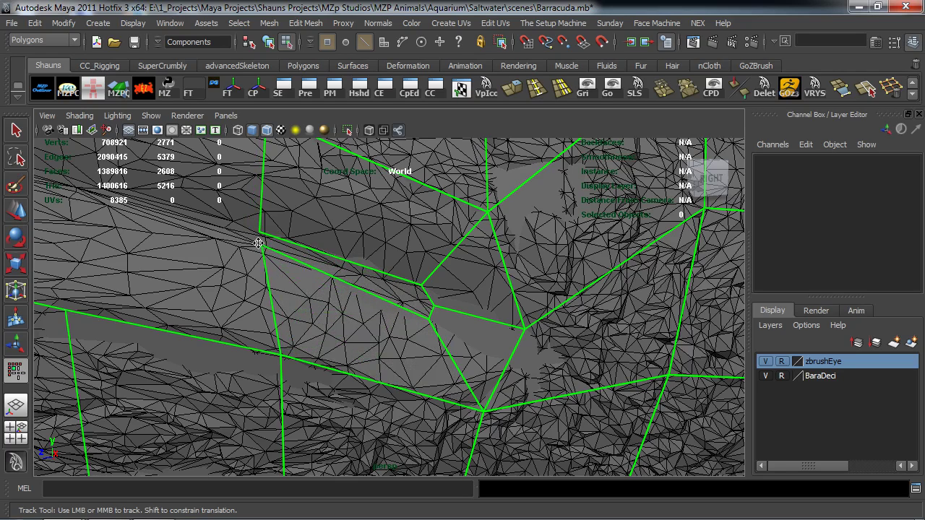
drag(419, 322, 418, 287)
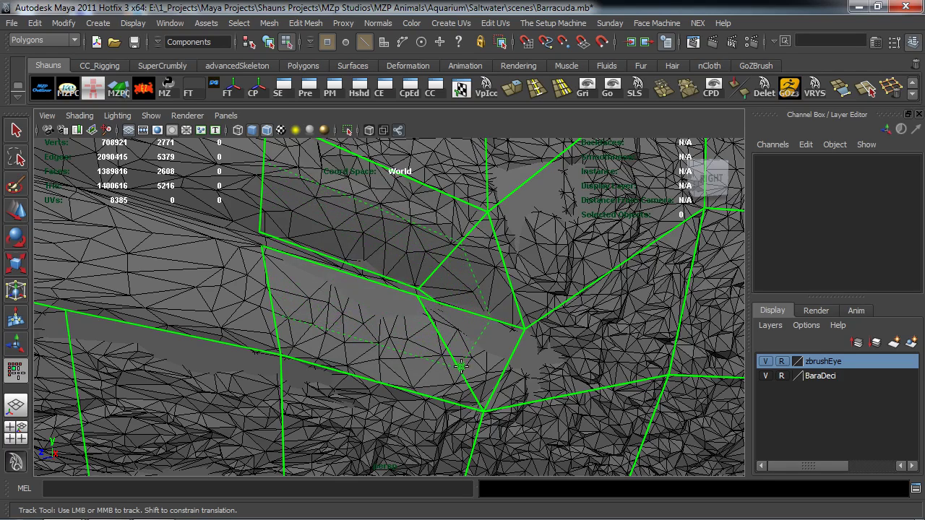
drag(261, 245, 261, 229)
alt+middle_drag(266, 246, 317, 288)
Step: Undo the misplaced face beside the lower lip and extend the lower-lip strip forward with two quads
shift+click(365, 343)
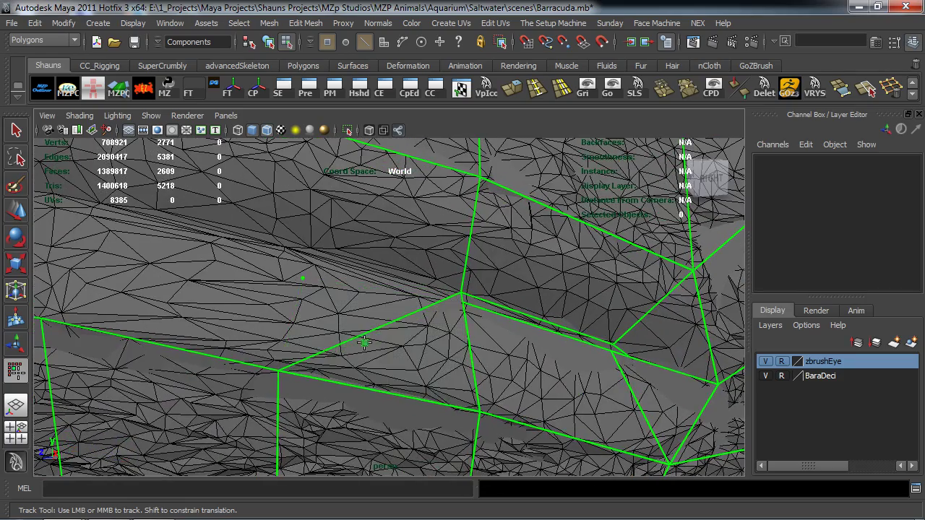
key(ctrl+z)
shift+click(366, 346)
drag(302, 280, 308, 285)
alt+middle_drag(265, 317, 369, 323)
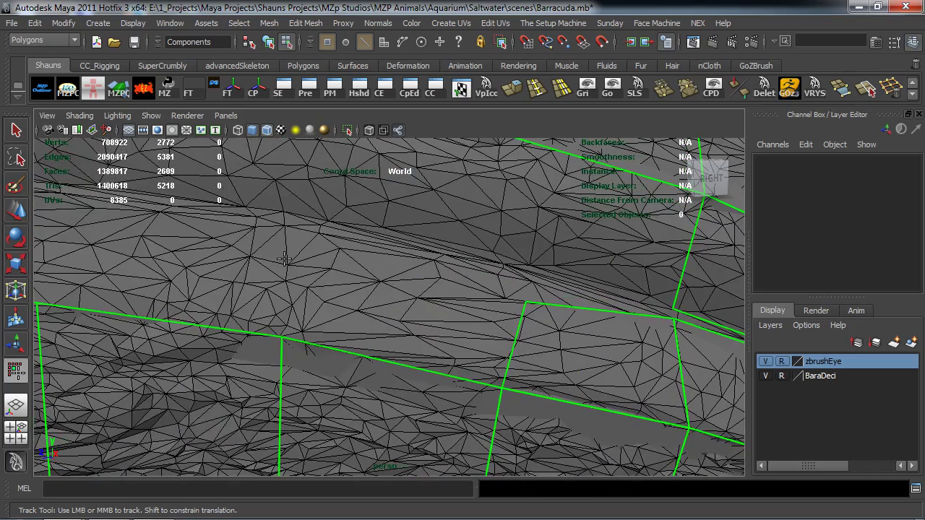
shift+click(391, 325)
alt+right_drag(390, 326, 373, 320)
alt+middle_drag(374, 321, 452, 334)
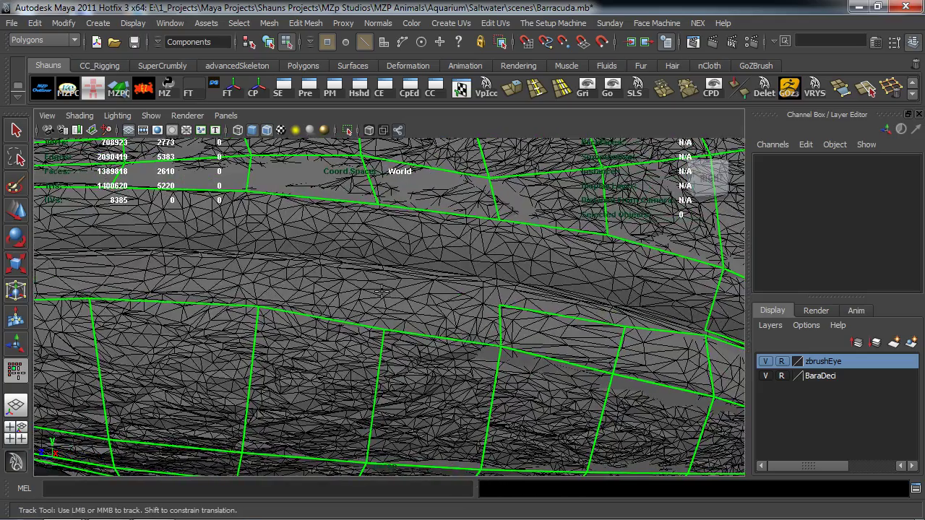
Step: Extend the quad strip above the lower jaw's edge along the side of the mouth to the start of the snout curve
shift+click(426, 314)
shift+click(287, 287)
alt+middle_drag(287, 287, 416, 312)
shift+click(478, 320)
alt+right_drag(478, 320, 491, 345)
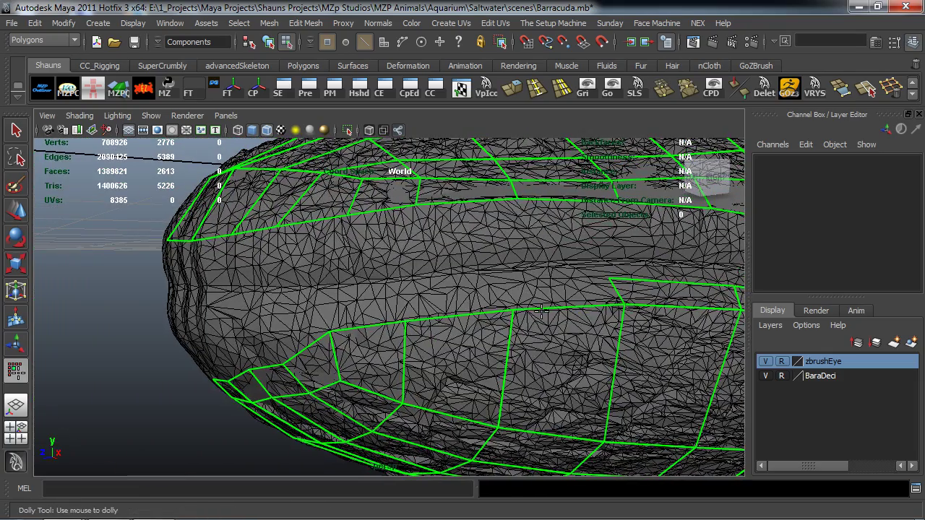
shift+click(509, 284)
alt+drag(535, 298, 535, 321)
shift+click(535, 321)
alt+middle_drag(536, 321, 517, 343)
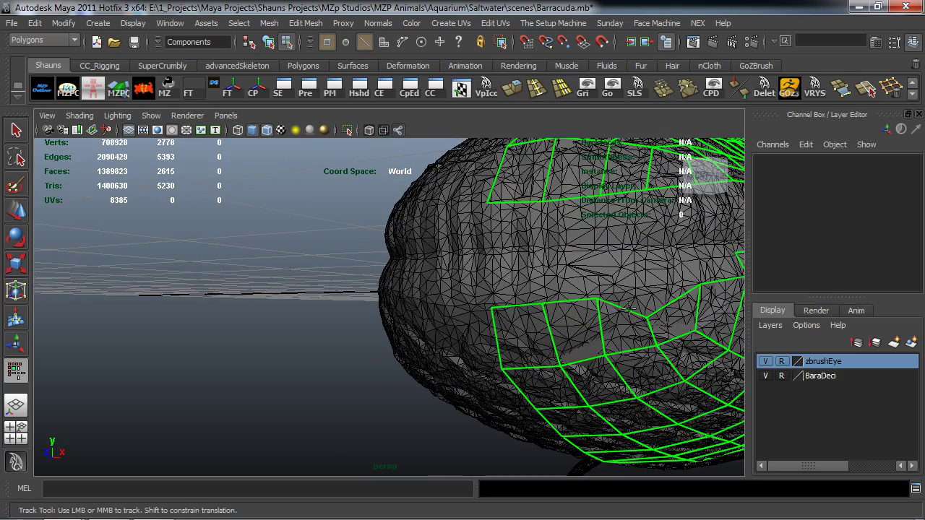
Step: Carry the lower-lip quad strip around the front of the snout toward the body's centre line
alt+drag(583, 312, 562, 313)
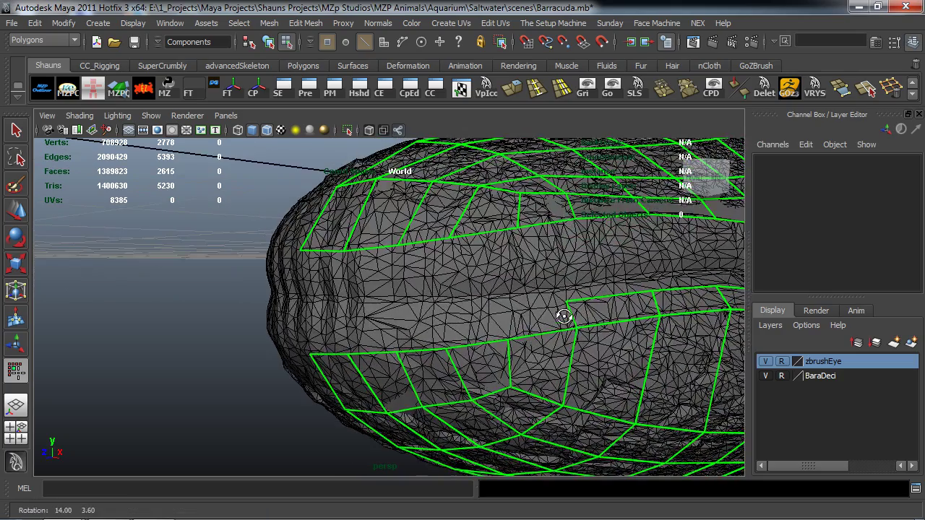
alt+middle_drag(617, 291, 485, 322)
alt+right_drag(489, 280, 485, 324)
click(440, 320)
shift+click(506, 335)
click(350, 332)
shift+click(400, 341)
mouse_move(400, 341)
alt+mouse_down()
mouse_move(405, 351)
mouse_move(550, 380)
mouse_move(519, 367)
alt+mouse_up()
click(359, 328)
shift+click(406, 357)
alt+middle_drag(519, 367, 419, 348)
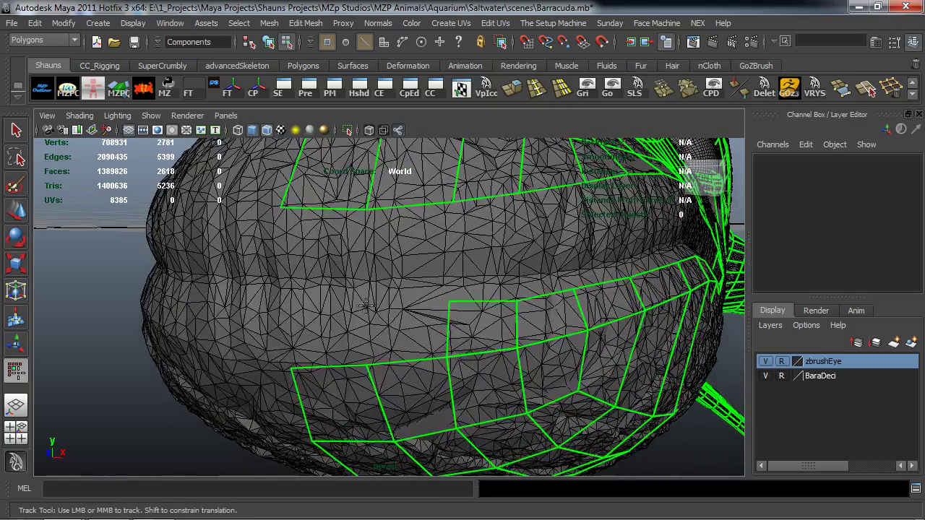
shift+click(396, 328)
alt+drag(395, 329, 376, 325)
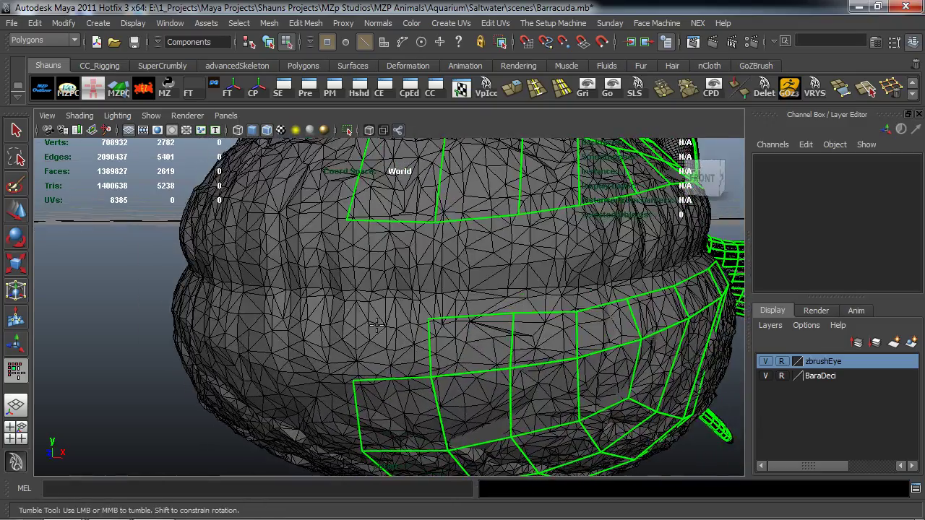
Step: Shift the upper-lip vertex near the mouth corner upward and extend quads forward along the underside of the upper lip
alt+drag(401, 365, 293, 378)
alt+right_drag(293, 378, 347, 342)
alt+middle_drag(347, 336, 363, 360)
alt+right_drag(363, 360, 391, 349)
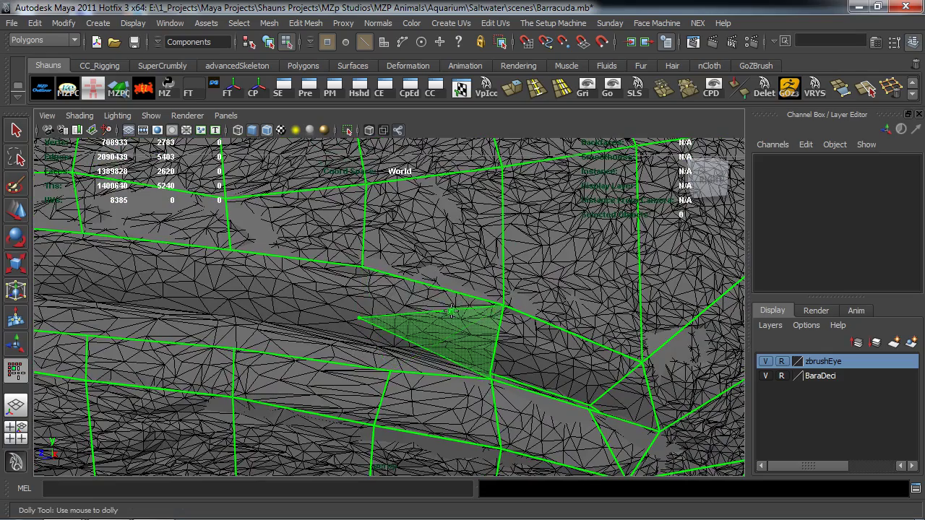
alt+middle_drag(452, 366, 448, 357)
alt+right_drag(448, 357, 469, 358)
drag(494, 368, 501, 344)
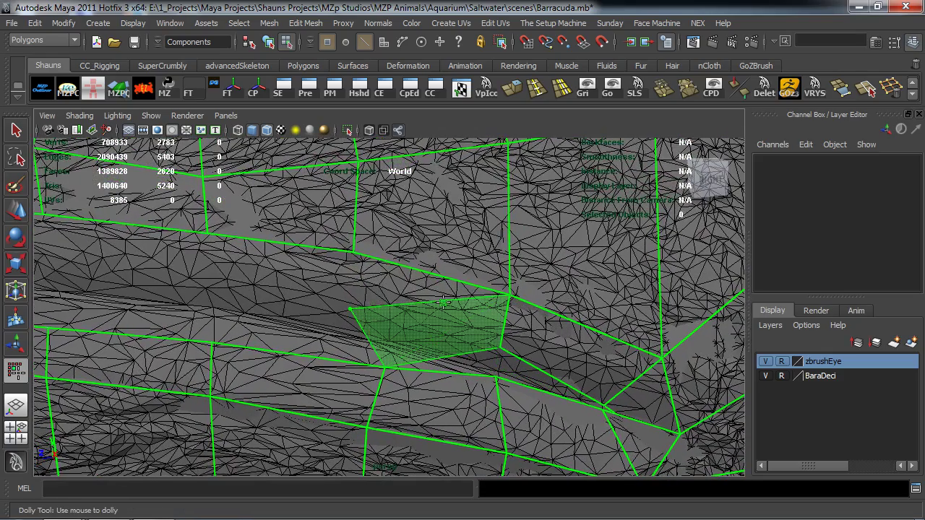
alt+middle_drag(448, 320, 458, 322)
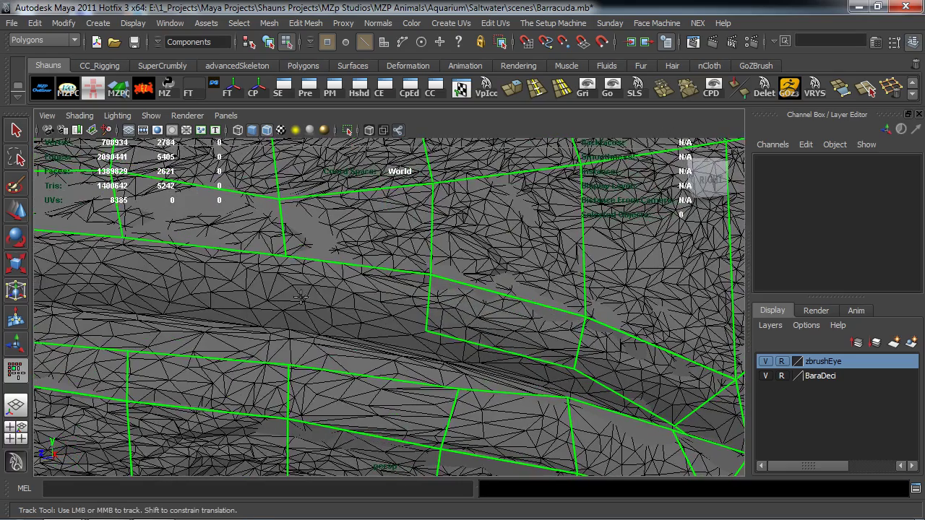
alt+middle_drag(300, 297, 501, 332)
shift+click(457, 318)
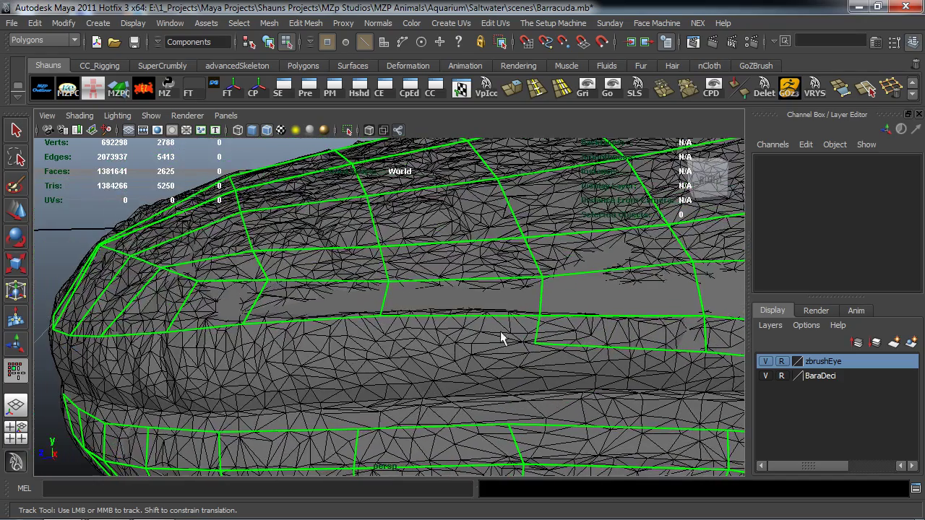
Step: Continue the upper-lip quad strip forward along the side of the mouth to the snout's curve
click(375, 345)
shift+click(441, 331)
alt+middle_drag(435, 338, 538, 342)
shift+click(440, 355)
alt+drag(461, 354, 526, 359)
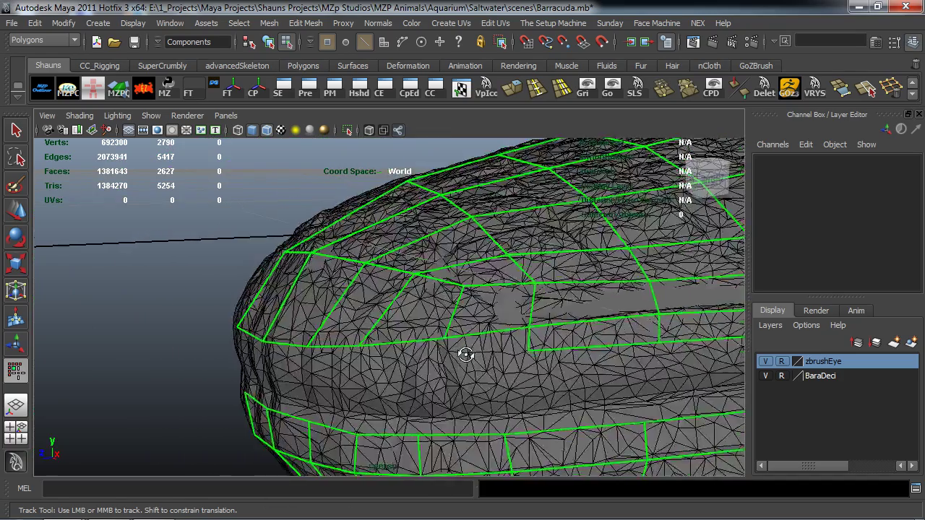
alt+right_drag(526, 359, 581, 357)
shift+click(540, 353)
shift+click(483, 356)
Step: Finish the upper-lip quad strip around the snout's front up to the centre line
mouse_move(472, 372)
alt+mouse_down()
mouse_move(504, 368)
mouse_move(483, 375)
alt+mouse_up()
alt+right_drag(483, 375, 525, 372)
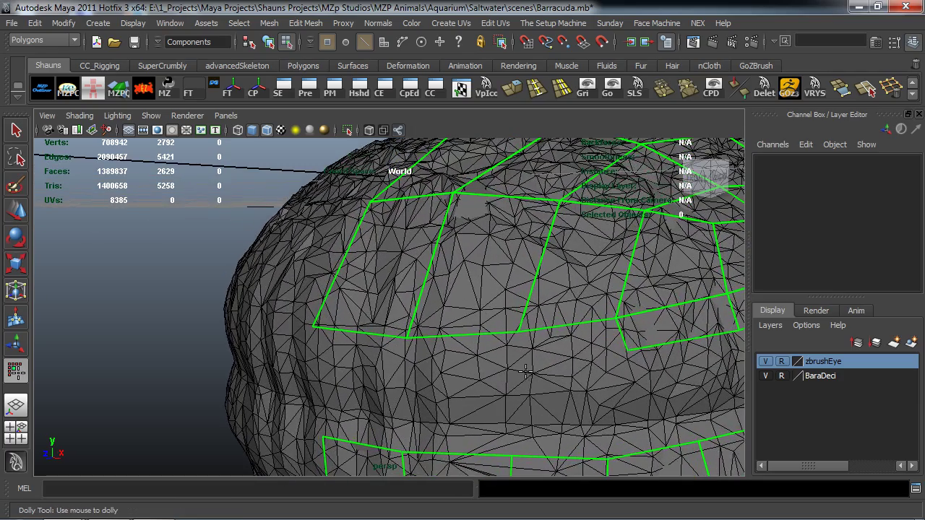
shift+click(572, 350)
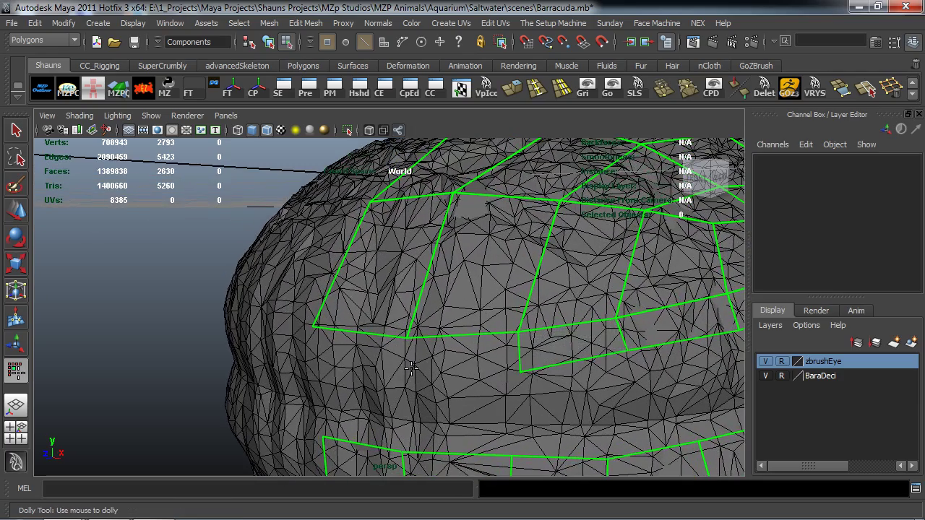
shift+click(451, 355)
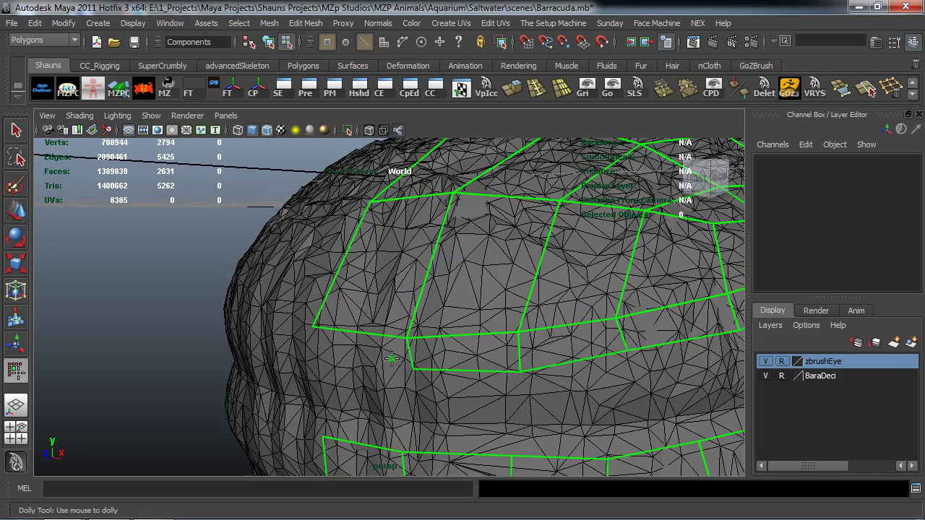
shift+click(344, 353)
Step: Reposition the upper vertices of the lower-lip strip around the snout's front to follow the mouth crease
alt+drag(329, 362, 510, 374)
alt+middle_drag(510, 373, 466, 371)
alt+right_drag(466, 371, 472, 374)
alt+middle_drag(471, 374, 438, 383)
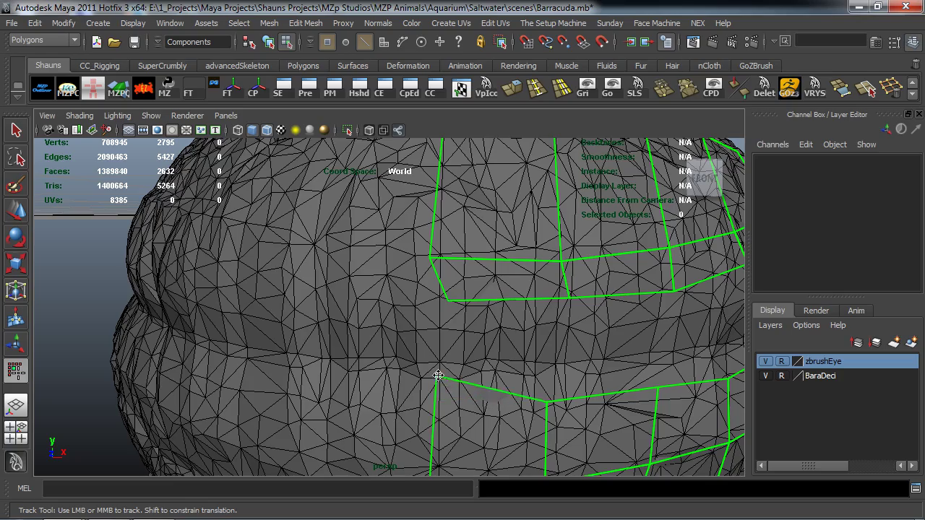
alt+drag(532, 408, 384, 356)
drag(512, 377, 359, 372)
drag(417, 363, 396, 370)
drag(484, 367, 493, 333)
alt+middle_drag(536, 354, 417, 354)
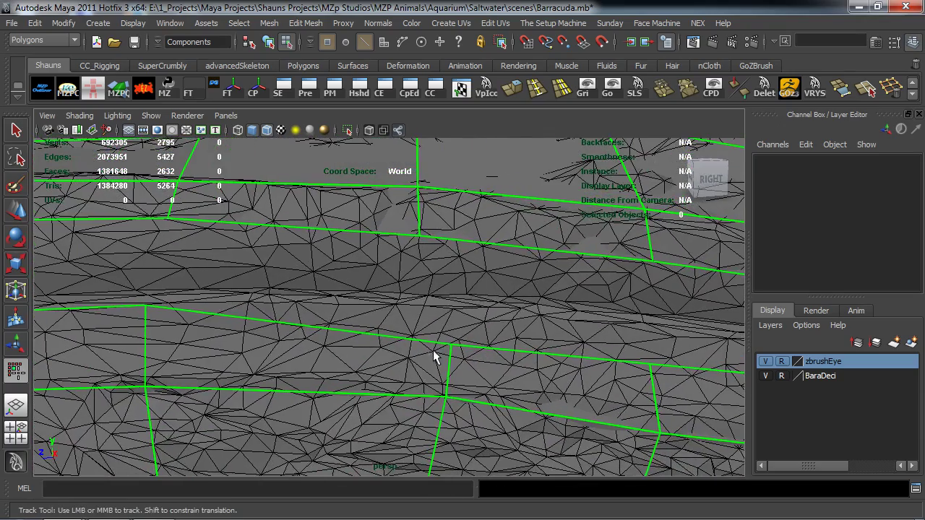
Step: Raise the lower-lip strip's upper vertices onto the mouth crease along the side of the jaw back to the corner
drag(453, 339, 457, 310)
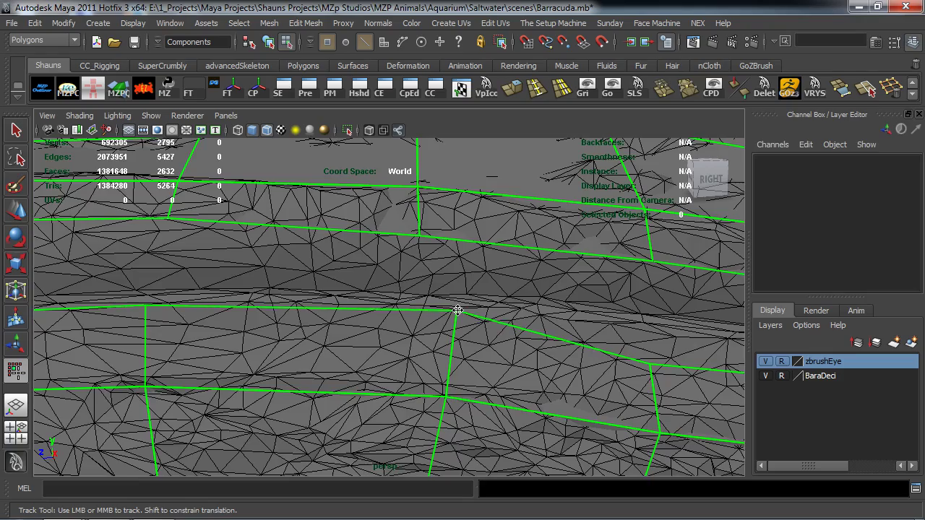
alt+middle_drag(492, 339, 290, 320)
drag(450, 348, 453, 302)
alt+middle_drag(566, 333, 448, 339)
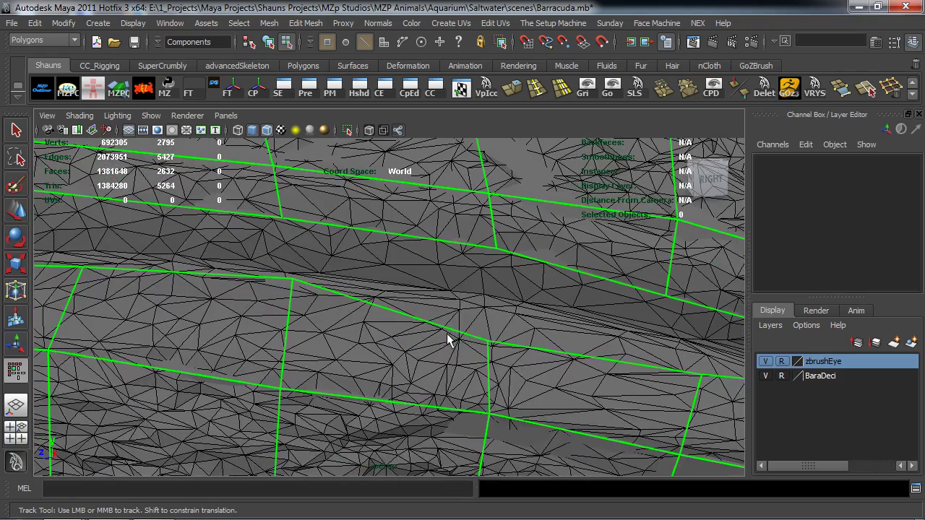
drag(492, 343, 491, 310)
alt+middle_drag(506, 316, 419, 321)
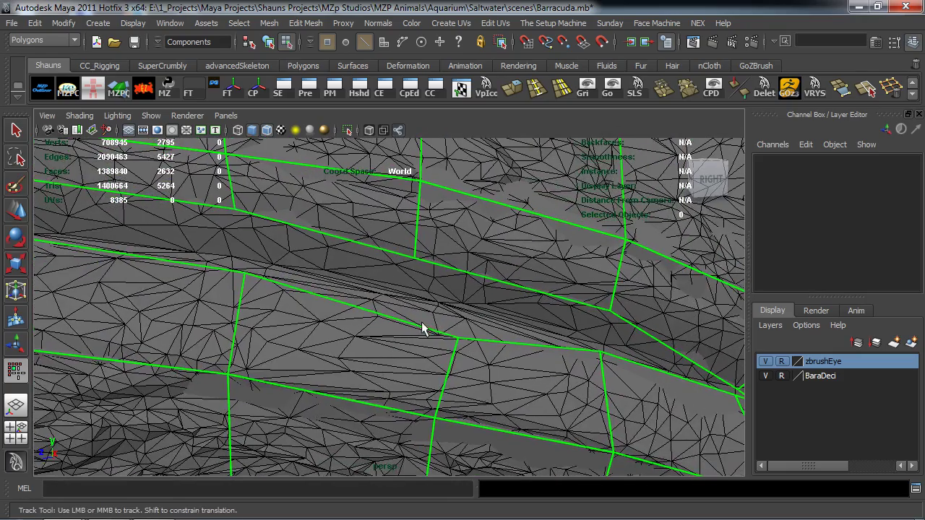
drag(457, 334, 427, 305)
drag(434, 416, 417, 416)
alt+middle_drag(503, 406, 335, 369)
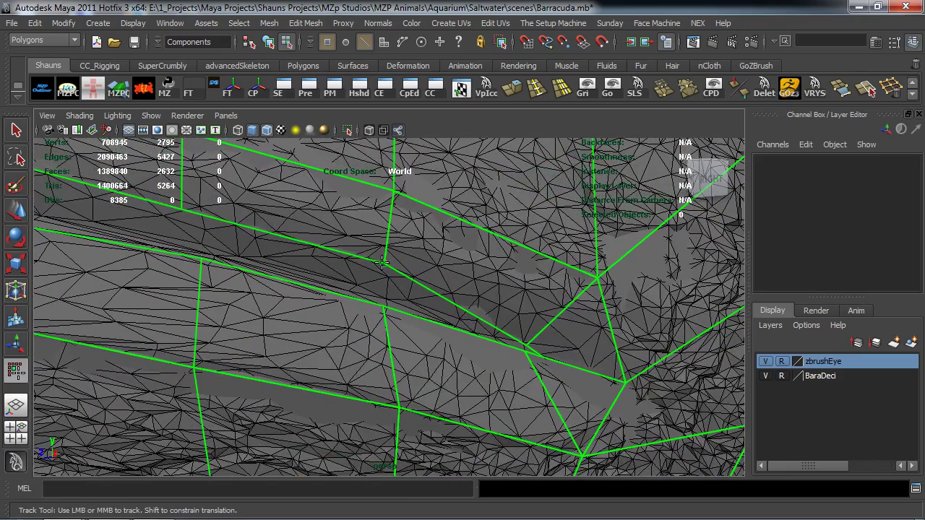
Step: Lower the upper-lip vertices nearest the mouth corner onto the lower lip and bring the lower lip's corner vertex beneath them
drag(382, 262, 384, 298)
alt+middle_drag(510, 356, 436, 331)
alt+right_drag(437, 331, 607, 379)
alt+middle_drag(571, 366, 500, 342)
alt+middle_drag(709, 406, 412, 321)
alt+right_drag(419, 323, 470, 331)
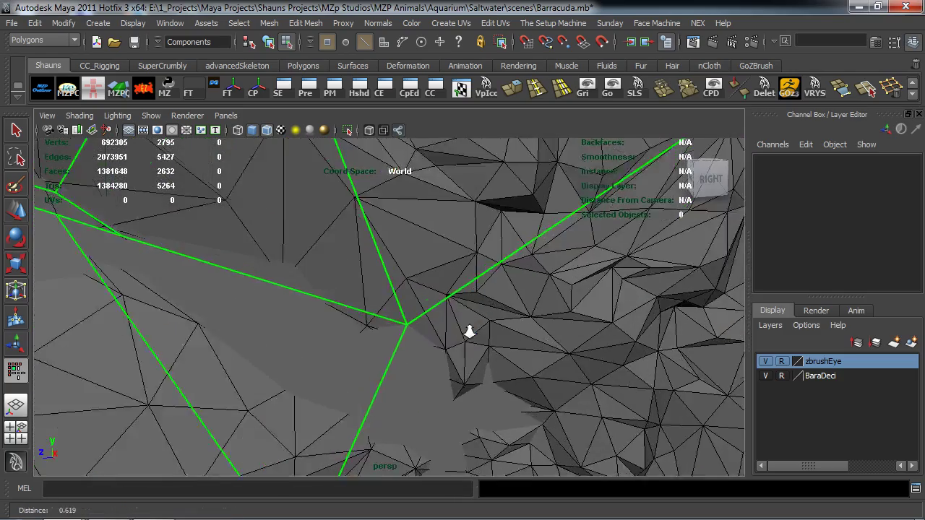
scroll(470, 332, up, 5)
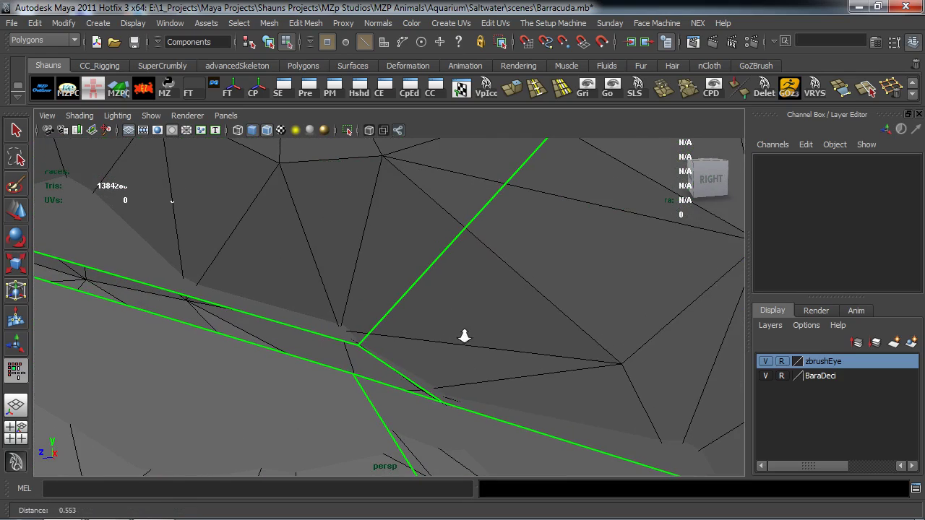
drag(368, 346, 355, 359)
drag(440, 401, 355, 370)
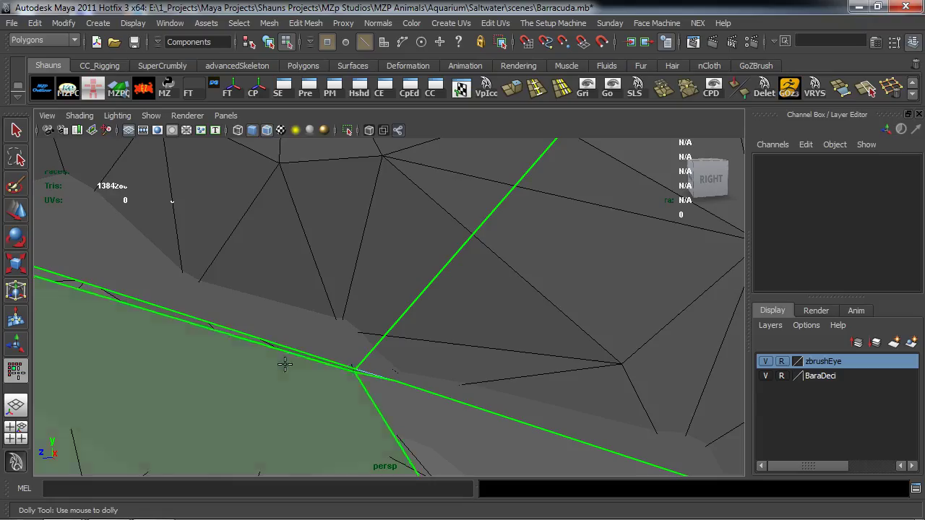
Step: Lower the next upper-lip vertices forward of the mouth corner onto the matching lower-lip vertices
scroll(285, 365, down, 5)
scroll(334, 371, up, 8)
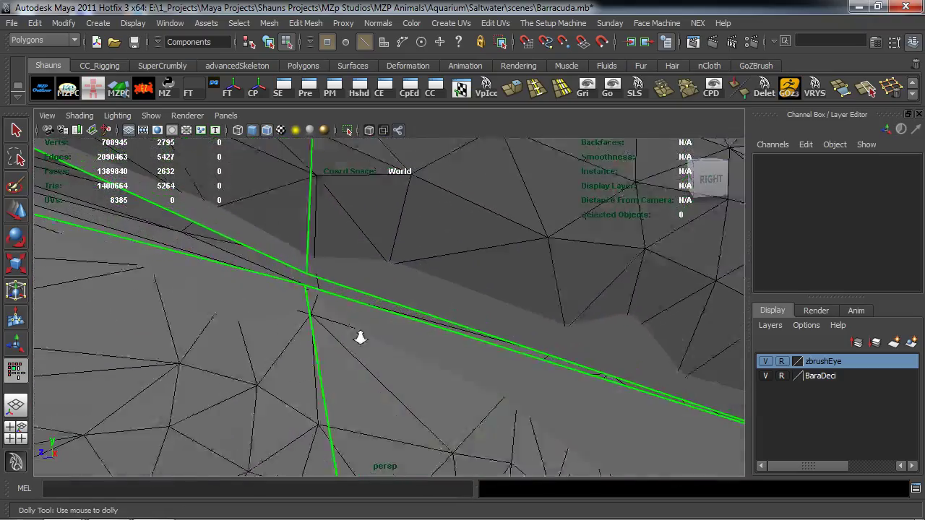
drag(295, 265, 293, 274)
alt+middle_drag(313, 279, 376, 299)
alt+right_drag(375, 299, 347, 286)
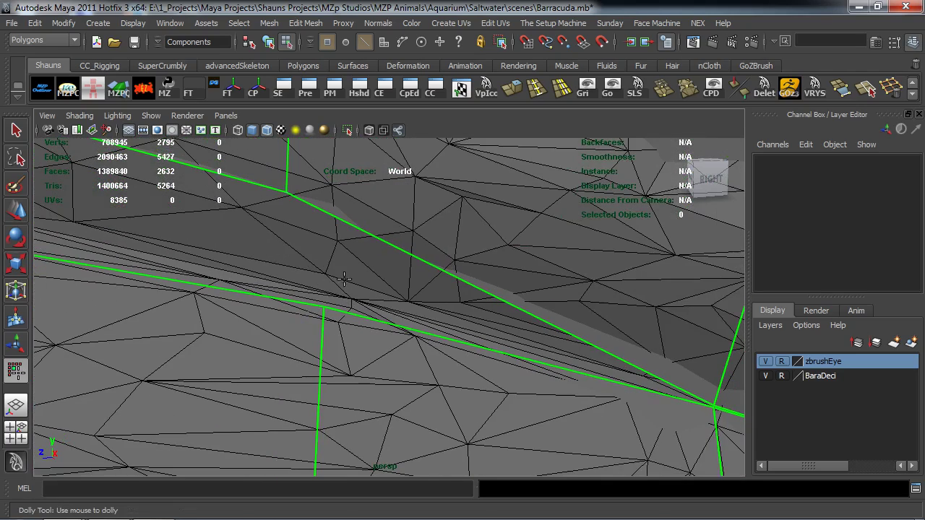
drag(289, 197, 315, 300)
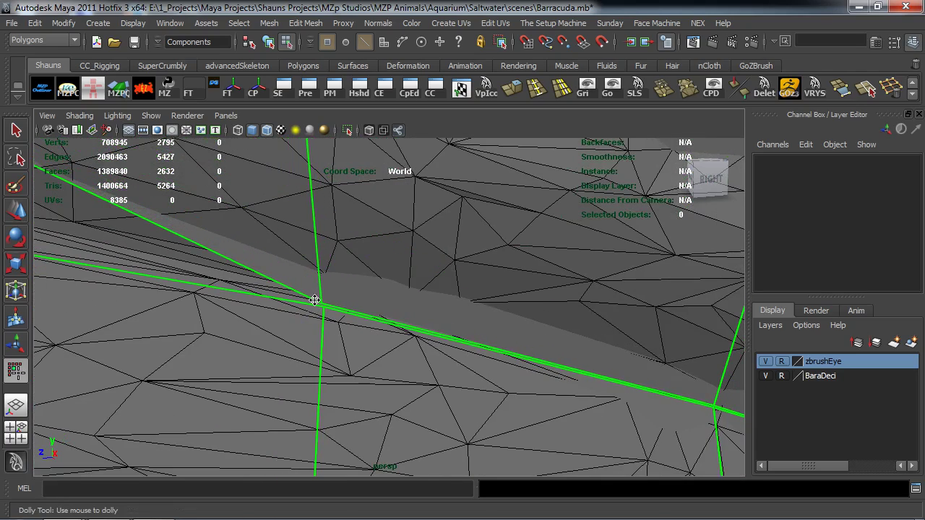
alt+middle_drag(315, 298, 376, 311)
alt+right_drag(376, 311, 363, 304)
drag(409, 216, 412, 332)
Step: Bring the upper-lip edge down to the lower lip along the middle of the mouth's side
alt+middle_drag(415, 334, 472, 339)
alt+right_drag(472, 338, 436, 340)
alt+middle_drag(436, 341, 439, 332)
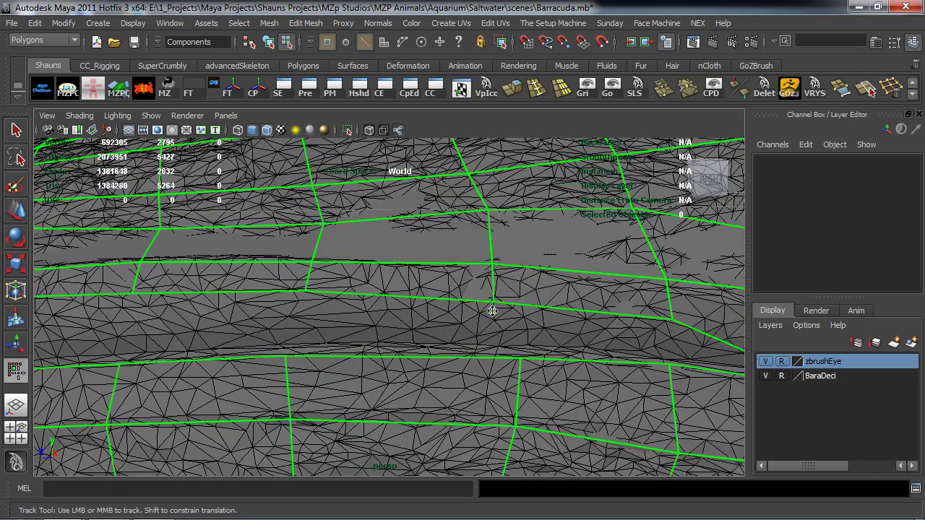
drag(491, 307, 504, 345)
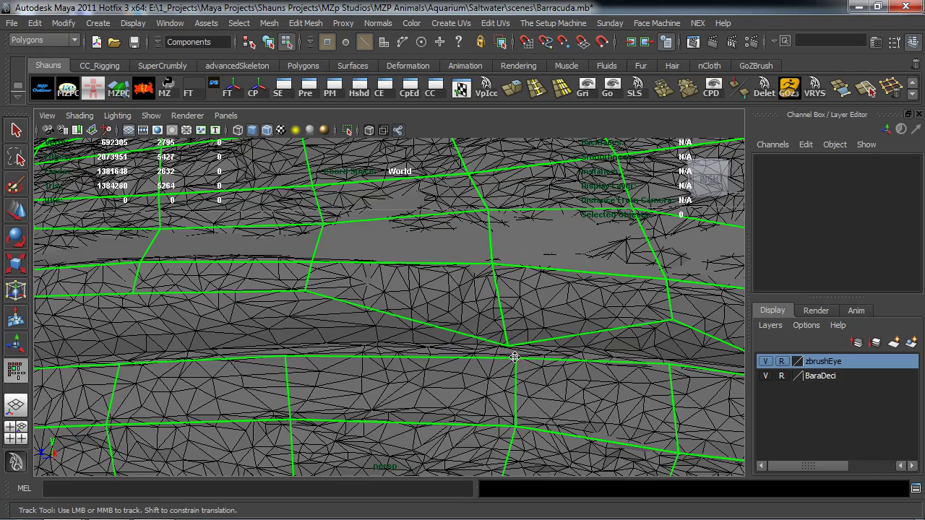
alt+middle_drag(656, 358, 604, 350)
drag(616, 314, 616, 354)
alt+middle_drag(522, 336, 427, 307)
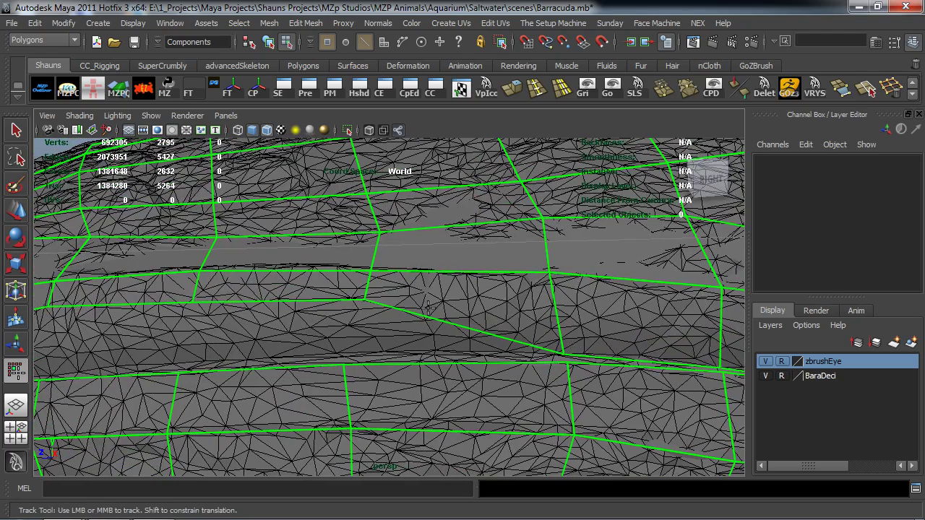
drag(369, 300, 348, 358)
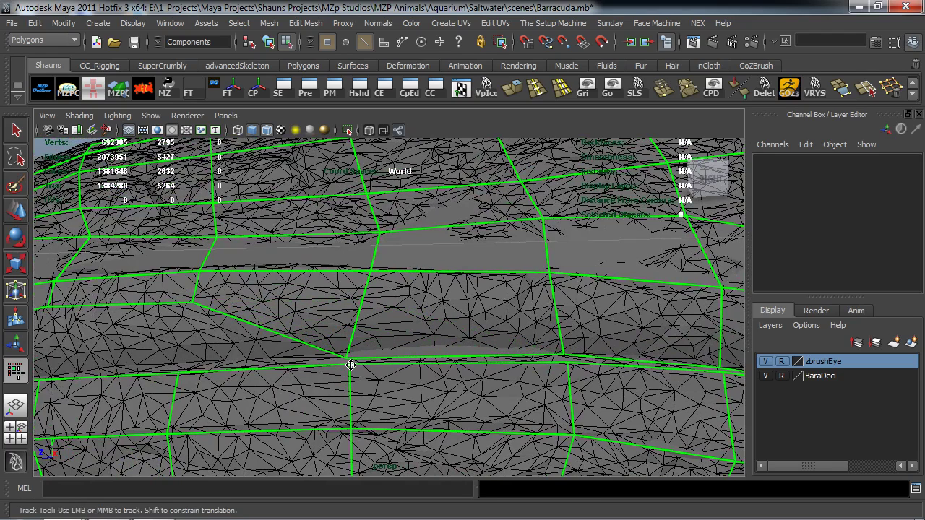
Step: Fine-tune the vertices along the middle of the mouth's side so both lip edges run closely parallel
alt+middle_drag(348, 363, 371, 355)
drag(371, 354, 375, 355)
alt+middle_drag(477, 374, 359, 353)
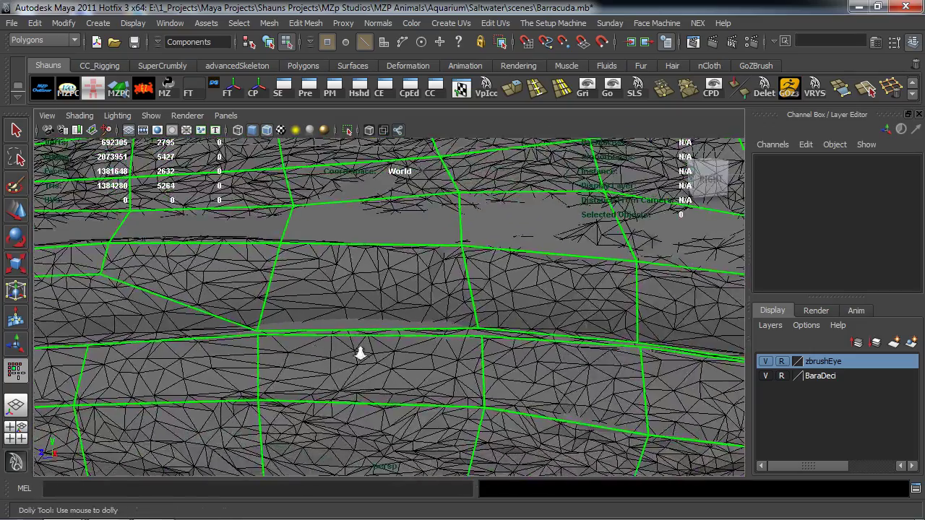
alt+right_drag(359, 354, 432, 354)
alt+middle_drag(433, 354, 382, 347)
alt+right_drag(382, 347, 484, 358)
drag(482, 335, 486, 346)
alt+middle_drag(281, 341, 347, 339)
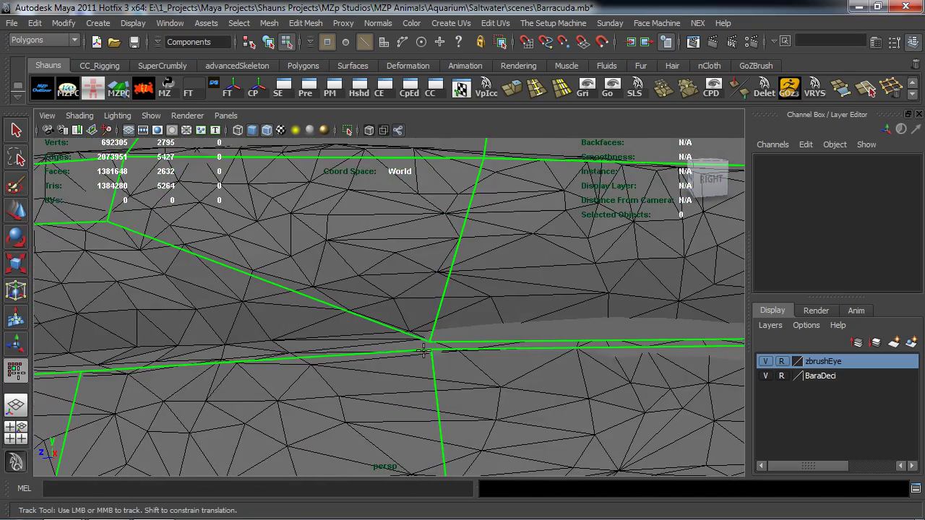
drag(429, 350, 429, 342)
Step: Lower the next two upper-lip vertices toward the snout onto the lower-lip edge
scroll(427, 341, down, 5)
alt+middle_drag(426, 340, 463, 338)
scroll(421, 334, up, 5)
drag(591, 261, 571, 390)
alt+middle_drag(344, 347, 496, 338)
drag(451, 247, 413, 394)
Step: Lower the three upper-lip vertices around the snout's curve onto the lower-lip edge
alt+right_drag(499, 376, 426, 356)
alt+middle_drag(447, 370, 370, 352)
alt+drag(371, 354, 499, 353)
alt+right_drag(500, 352, 556, 355)
alt+middle_drag(556, 356, 430, 351)
scroll(485, 346, up, 5)
drag(387, 265, 379, 330)
drag(511, 232, 490, 330)
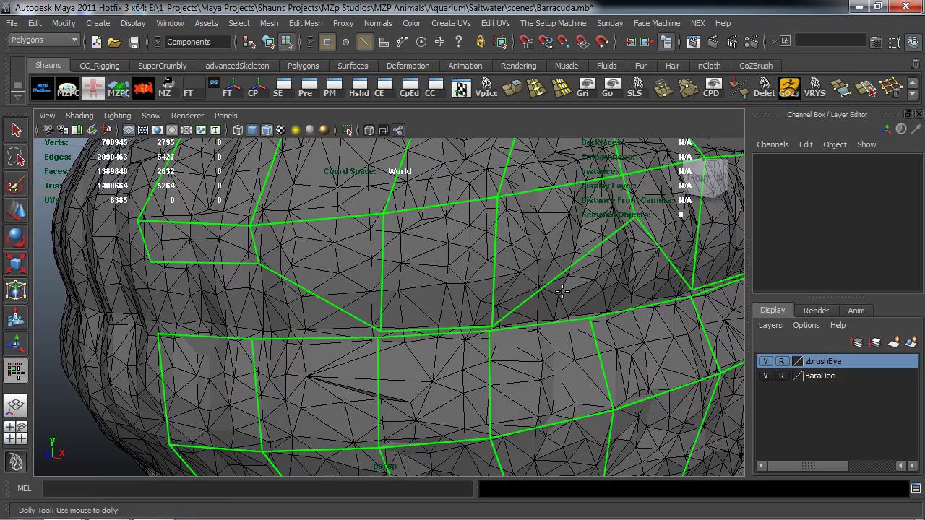
drag(636, 221, 594, 316)
Step: Nudge the lip vertices around the snout's curve so the upper and lower edges nearly meet
alt+drag(517, 324, 485, 322)
alt+right_drag(486, 324, 542, 315)
drag(537, 307, 538, 299)
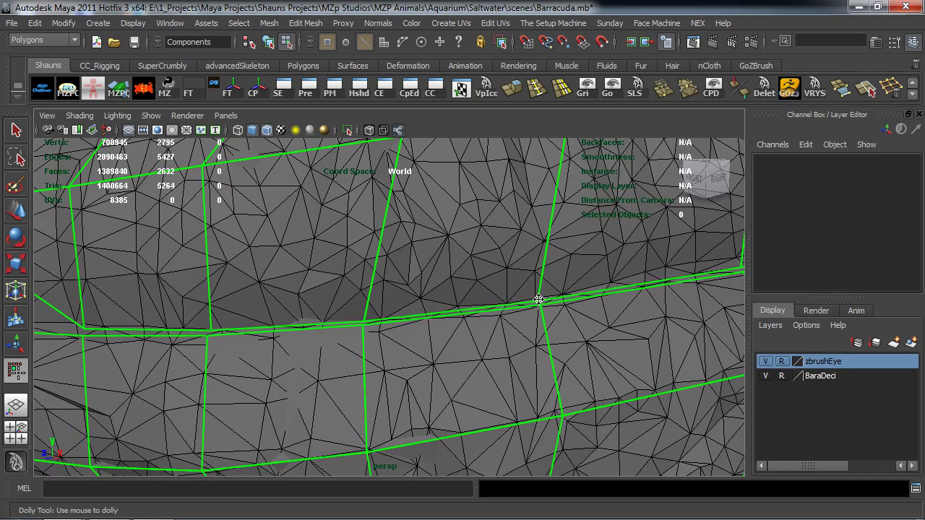
alt+right_drag(539, 299, 496, 314)
alt+middle_click(496, 312)
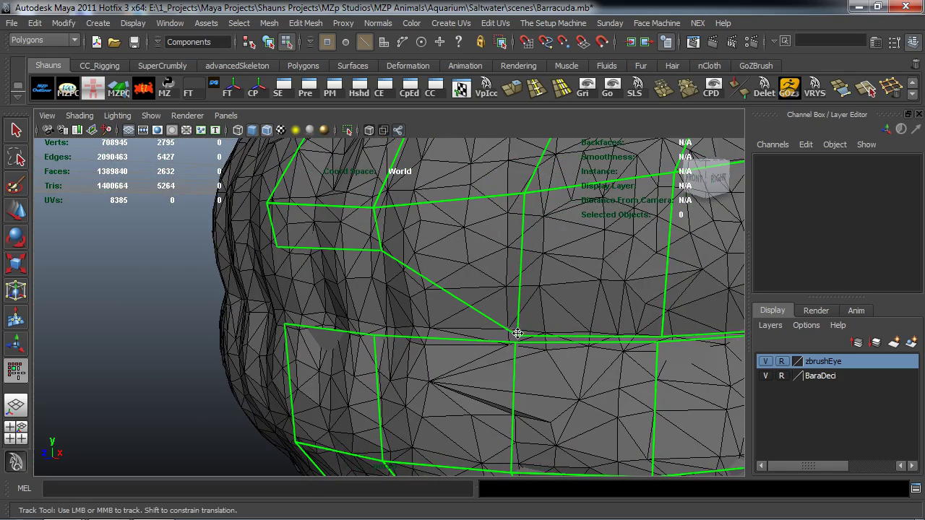
drag(517, 335, 521, 338)
drag(660, 336, 659, 337)
Step: Tighten the remaining gap between the lip edges at three vertex pairs beside the snout's front
alt+middle_drag(650, 368, 577, 354)
alt+right_drag(577, 354, 577, 350)
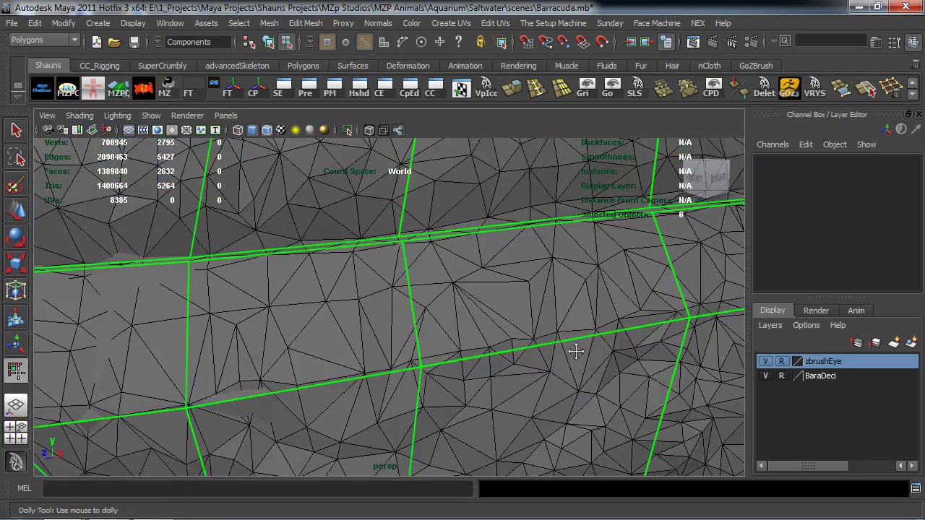
alt+middle_drag(577, 350, 593, 357)
alt+right_drag(593, 357, 605, 364)
drag(636, 389, 635, 384)
drag(338, 403, 336, 403)
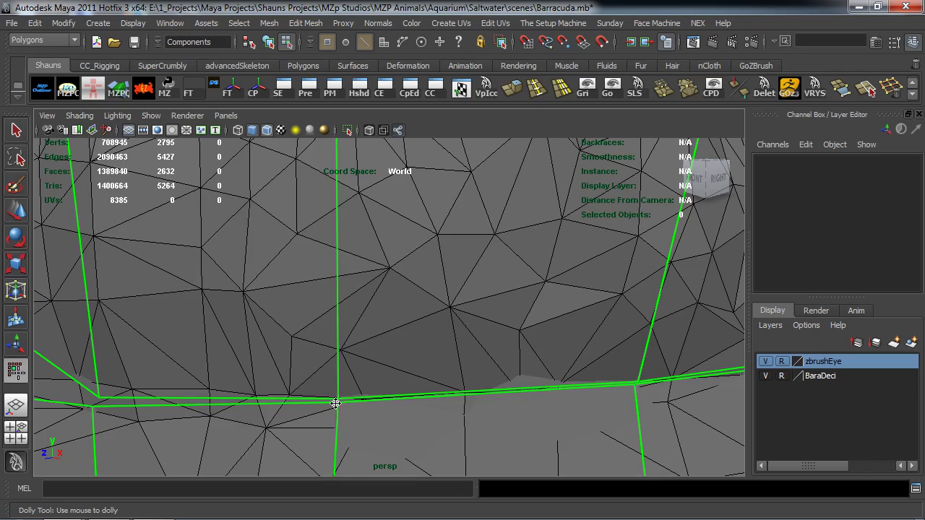
drag(97, 396, 89, 403)
Step: Lower the last upper-lip vertices at the snout's front onto the lower lip, including the one on the centre line
alt+right_drag(219, 376, 203, 376)
alt+drag(202, 376, 330, 394)
alt+middle_drag(463, 390, 336, 376)
alt+drag(336, 376, 372, 383)
alt+middle_drag(372, 383, 431, 380)
alt+right_drag(432, 380, 446, 377)
alt+middle_drag(446, 378, 425, 348)
drag(417, 329, 408, 409)
alt+middle_drag(402, 404, 381, 393)
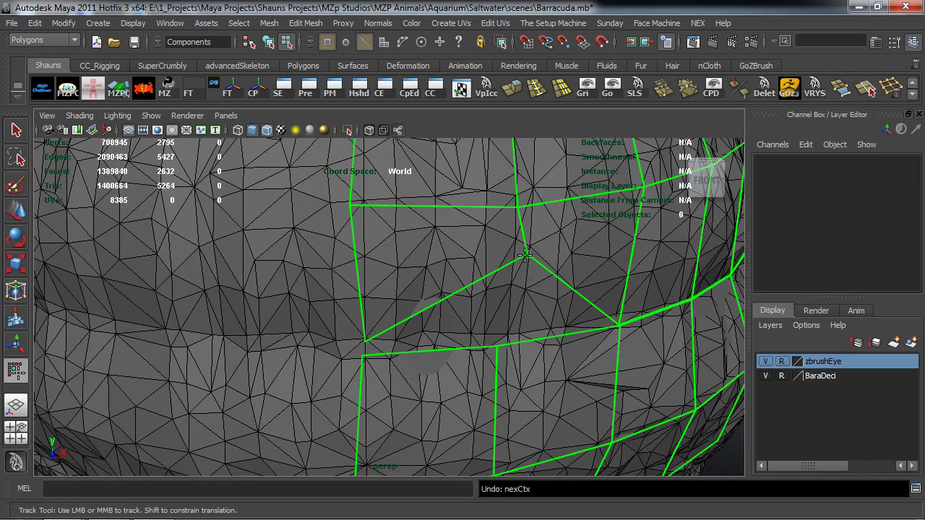
drag(527, 256, 496, 341)
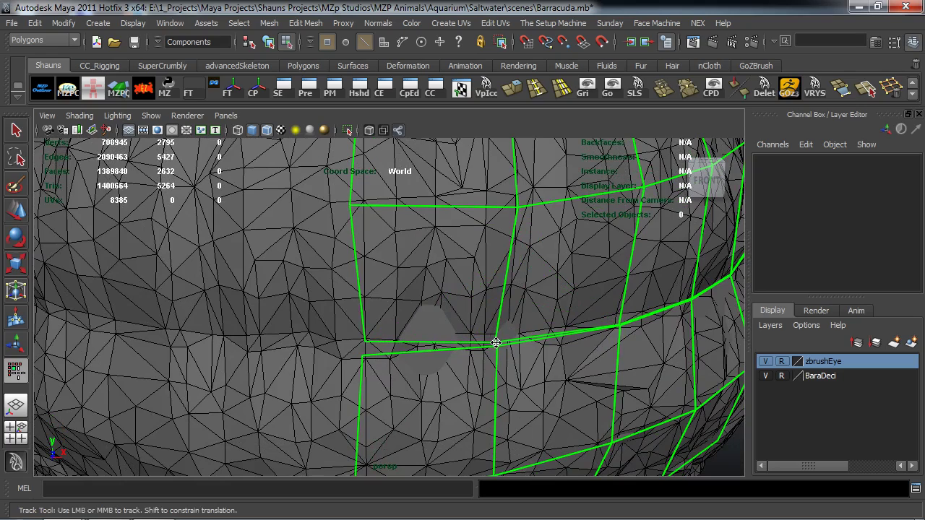
alt+right_drag(456, 347, 336, 386)
mouse_move(327, 394)
mouse_down()
mouse_move(321, 422)
mouse_move(325, 412)
mouse_up()
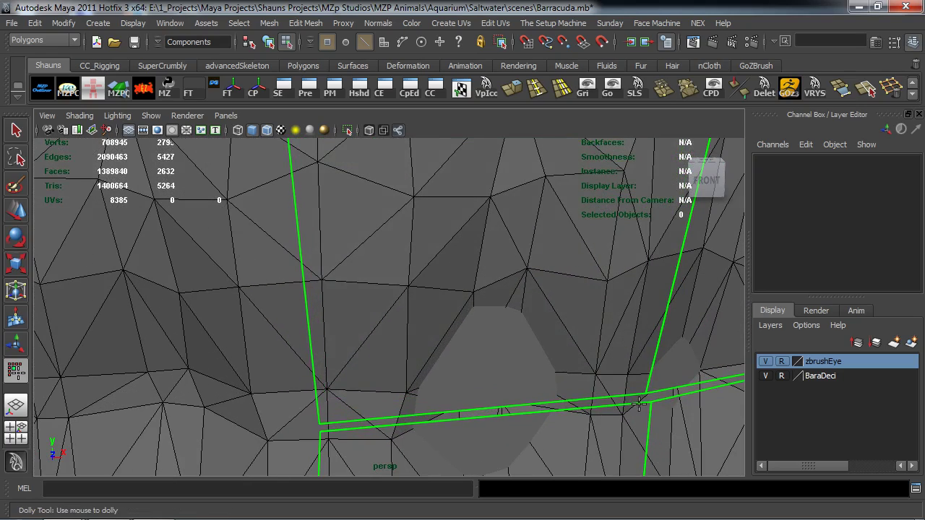
Step: Examine the closed mouth line from the snout's front back to the mouth corner
alt+drag(634, 412, 542, 337)
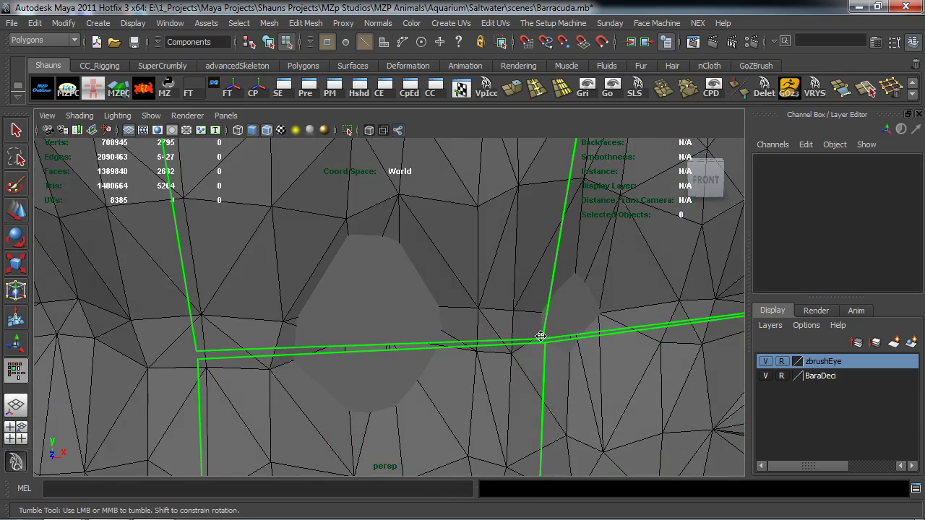
alt+right_drag(539, 337, 448, 327)
alt+drag(427, 335, 344, 343)
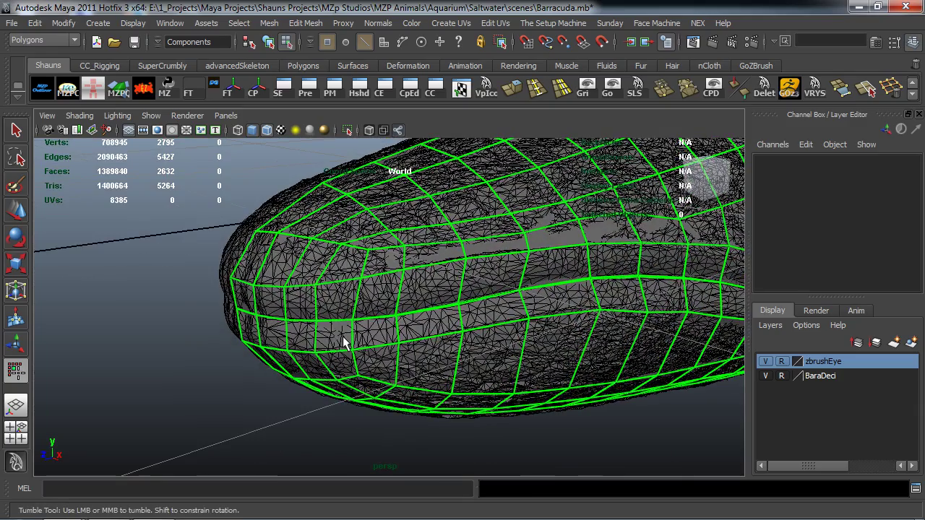
alt+drag(558, 368, 532, 335)
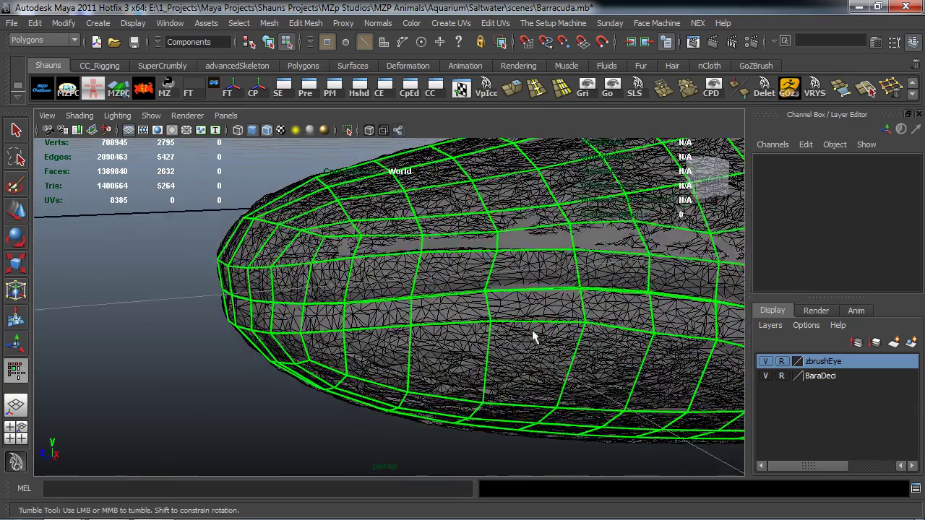
alt+middle_drag(533, 334, 297, 316)
alt+right_drag(297, 316, 389, 315)
alt+drag(362, 315, 383, 318)
alt+right_drag(383, 318, 374, 312)
alt+drag(374, 311, 409, 325)
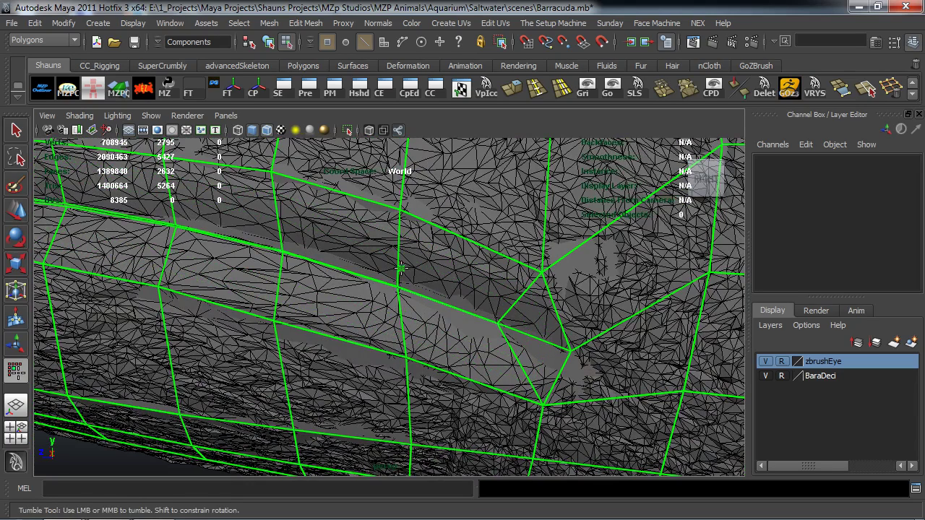
Step: Insert edge loops through the lip quad strips encircling the mouth
click(387, 281)
alt+drag(388, 281, 345, 275)
scroll(347, 273, up, 3)
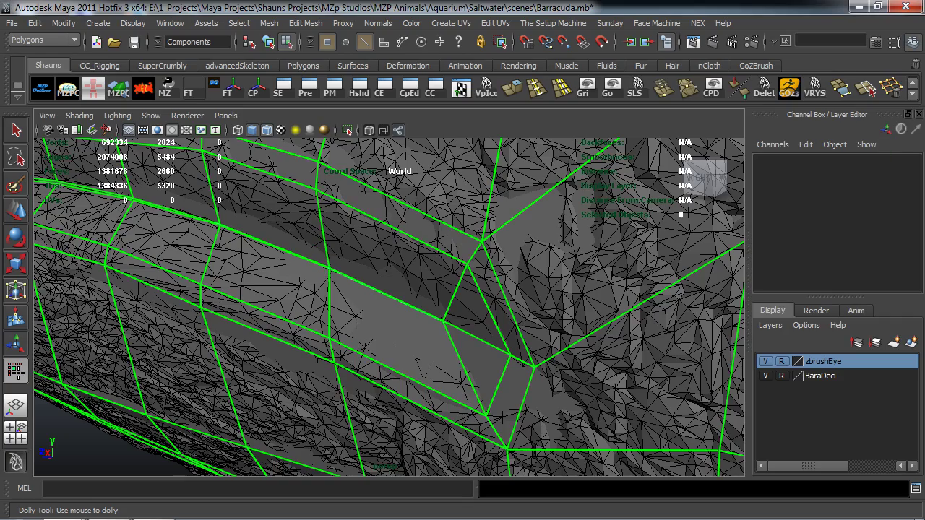
alt+drag(284, 315, 510, 324)
scroll(424, 332, down, 6)
alt+right_drag(510, 325, 437, 304)
Step: Switch the half-body mesh to vertex selection and show it in the orthographic front view
right_drag(427, 256, 394, 259)
alt+right_drag(468, 245, 491, 335)
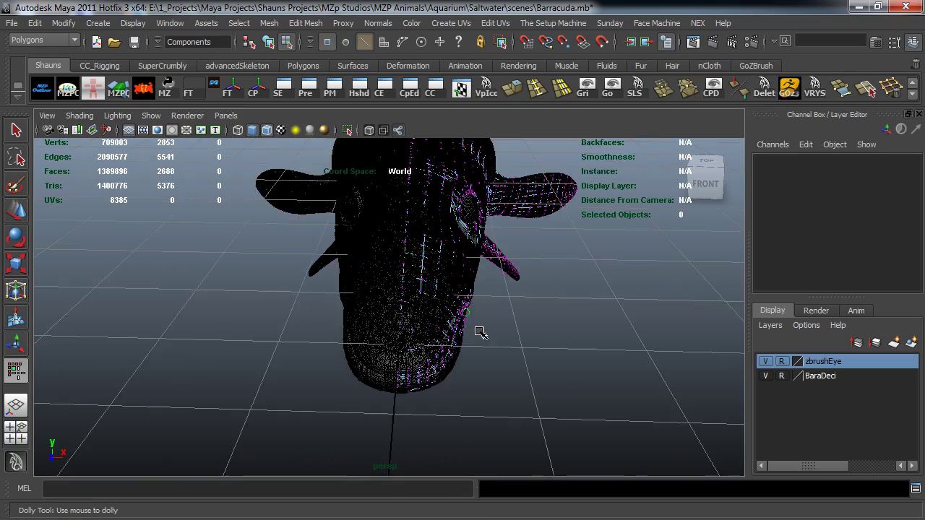
alt+drag(492, 334, 403, 307)
alt+drag(574, 231, 457, 233)
alt+middle_drag(249, 322, 406, 173)
alt+middle_drag(413, 415, 301, 337)
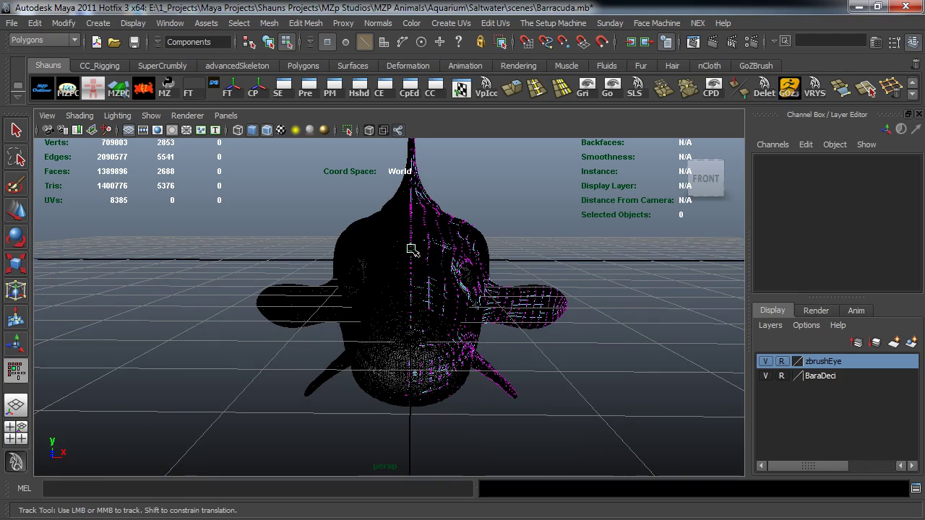
key(space)
key(space)
Step: Select all of the half body's vertices along the centre line in the front view
scroll(253, 377, up, 4)
ctrl+alt+drag(246, 179, 375, 516)
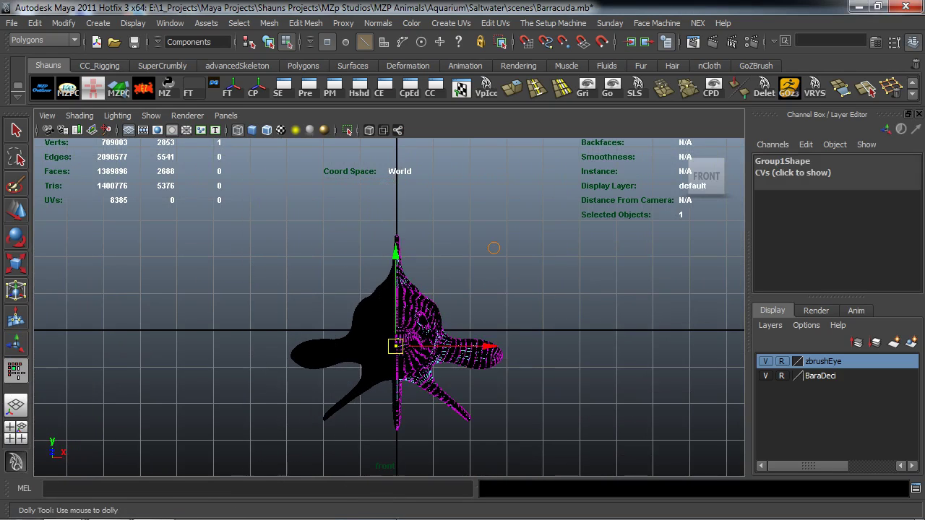
scroll(378, 342, up, 7)
alt+middle_drag(376, 346, 364, 299)
scroll(362, 305, down, 8)
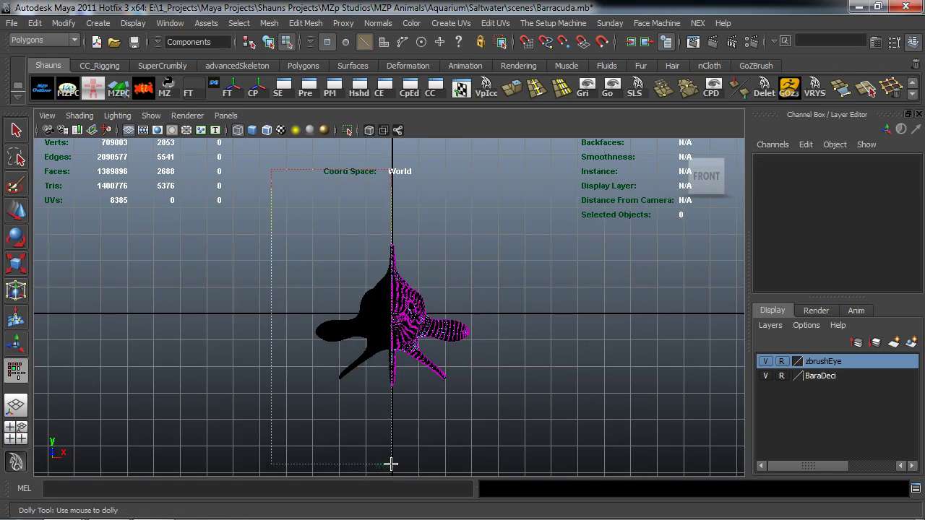
scroll(383, 438, up, 2)
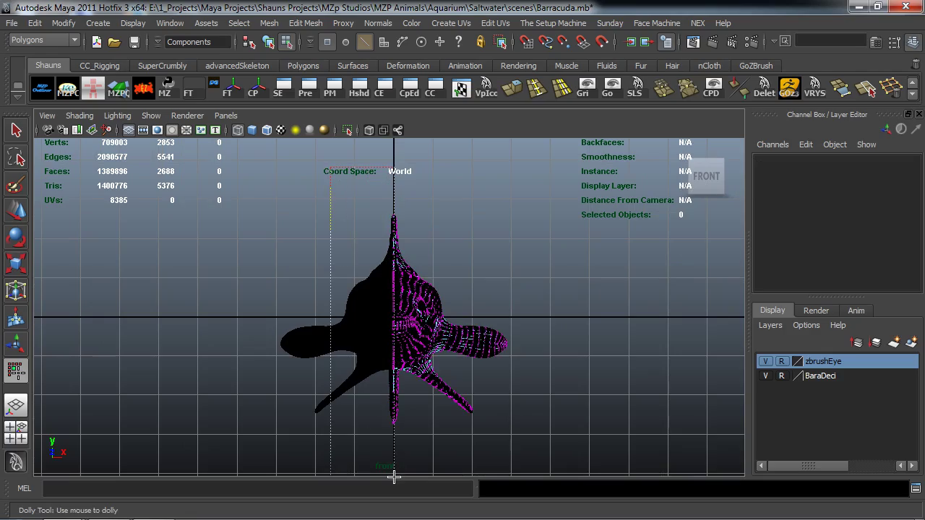
scroll(370, 420, up, 6)
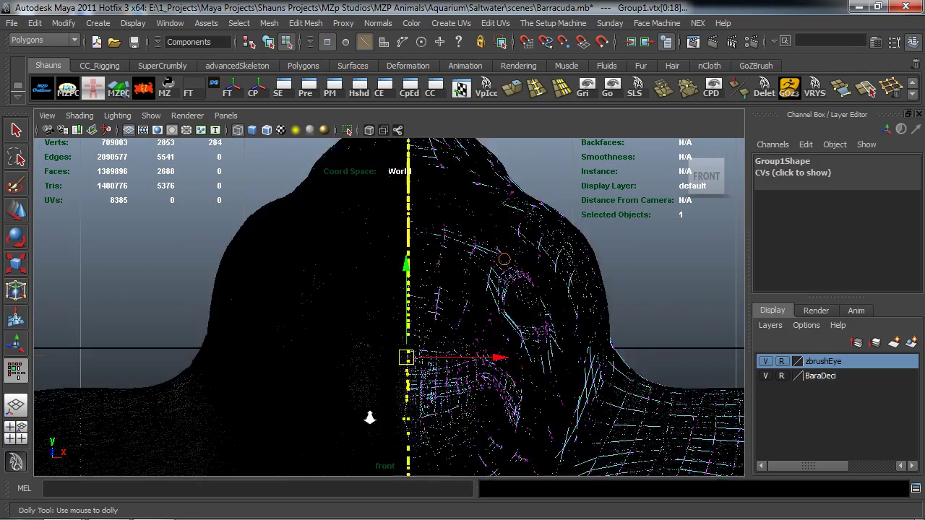
alt+middle_drag(360, 424, 328, 160)
alt+middle_drag(336, 318, 309, 303)
Step: Return to the full perspective view and hide the BaraDeci layer
key(space)
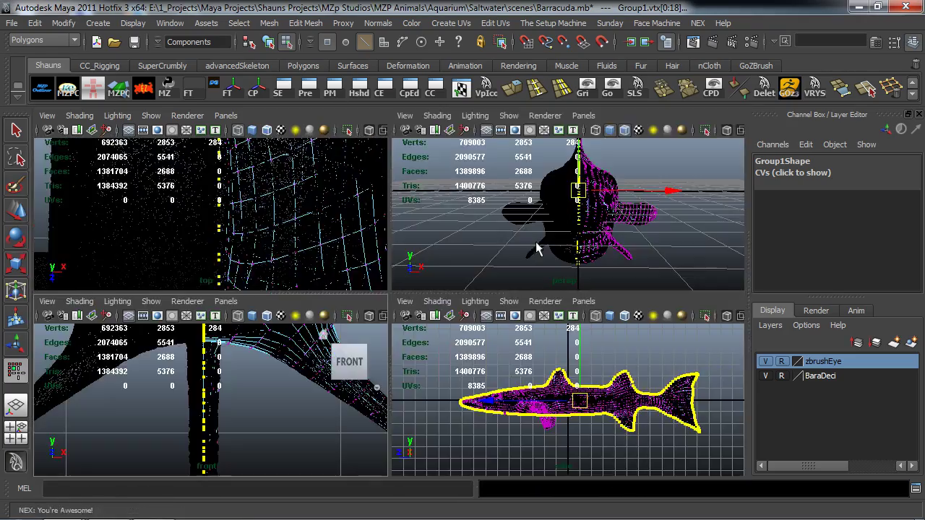
key(space)
alt+drag(531, 227, 459, 245)
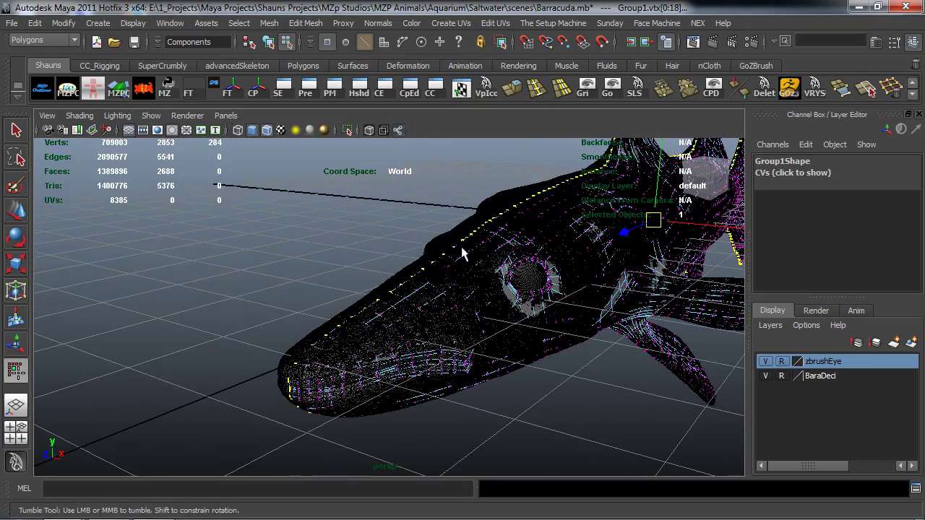
click(766, 377)
Step: Examine the selected centre-line vertices along the half body's open border from the head to the tail
alt+middle_drag(531, 341, 356, 382)
alt+drag(469, 333, 376, 325)
alt+right_drag(578, 347, 462, 351)
alt+middle_drag(575, 345, 167, 320)
alt+right_drag(311, 320, 464, 318)
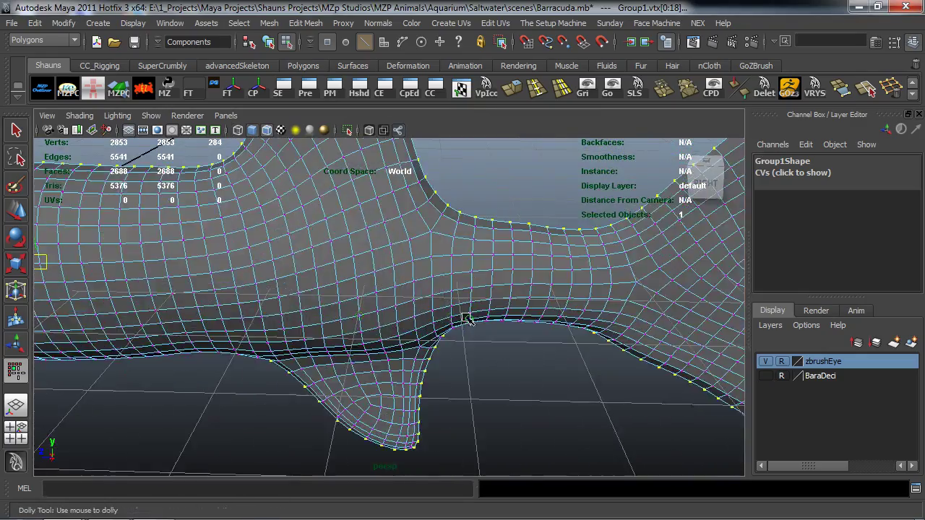
alt+middle_drag(469, 319, 236, 329)
alt+right_drag(235, 328, 286, 327)
alt+drag(285, 327, 108, 317)
alt+right_drag(459, 339, 371, 337)
alt+drag(371, 336, 318, 301)
alt+middle_drag(318, 301, 313, 184)
alt+right_drag(312, 184, 309, 244)
alt+drag(309, 244, 351, 239)
alt+middle_drag(351, 239, 349, 217)
alt+right_drag(317, 217, 340, 215)
alt+middle_drag(340, 215, 350, 247)
alt+middle_drag(469, 239, 463, 255)
alt+right_drag(463, 255, 440, 256)
alt+middle_drag(440, 256, 450, 252)
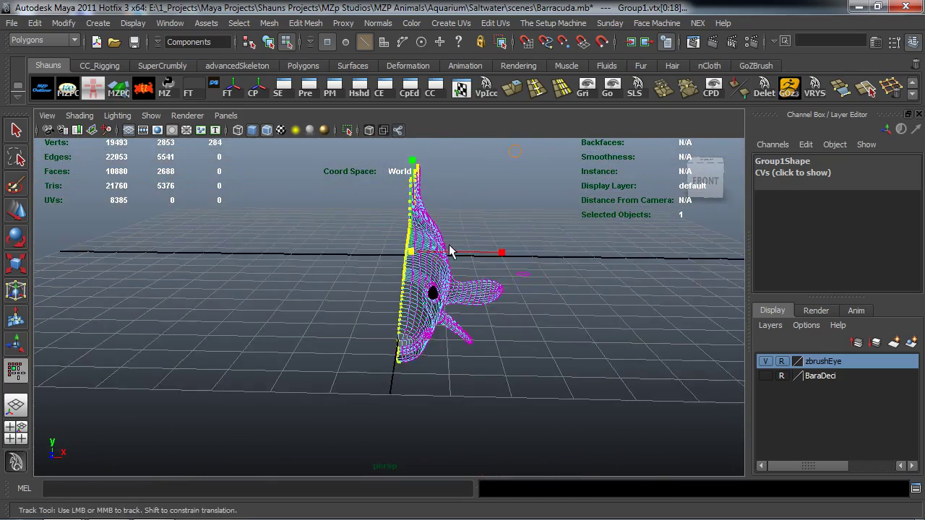
Step: Show the BaraDeci layer and compare the selected centre-line vertices with the sculpt from the snout, above and below
alt+right_drag(449, 252, 452, 251)
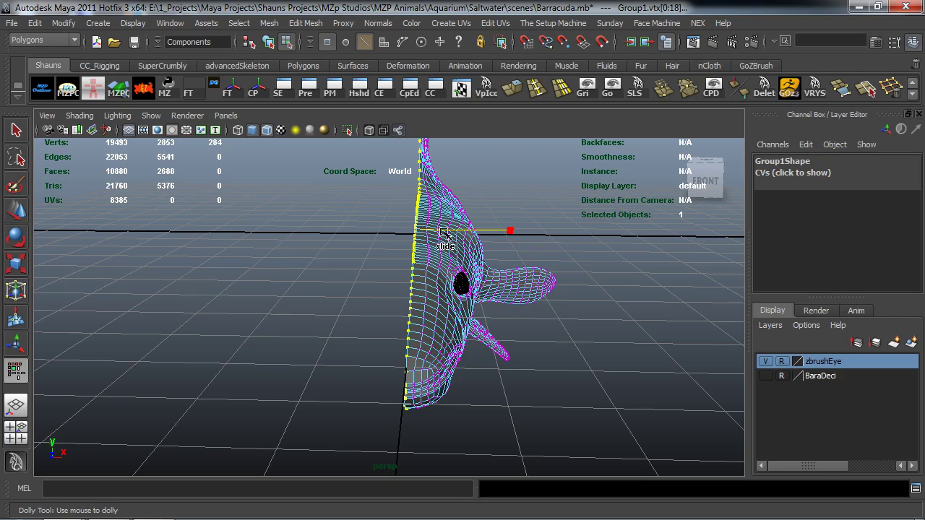
alt+right_drag(366, 304, 365, 269)
alt+middle_drag(366, 268, 364, 267)
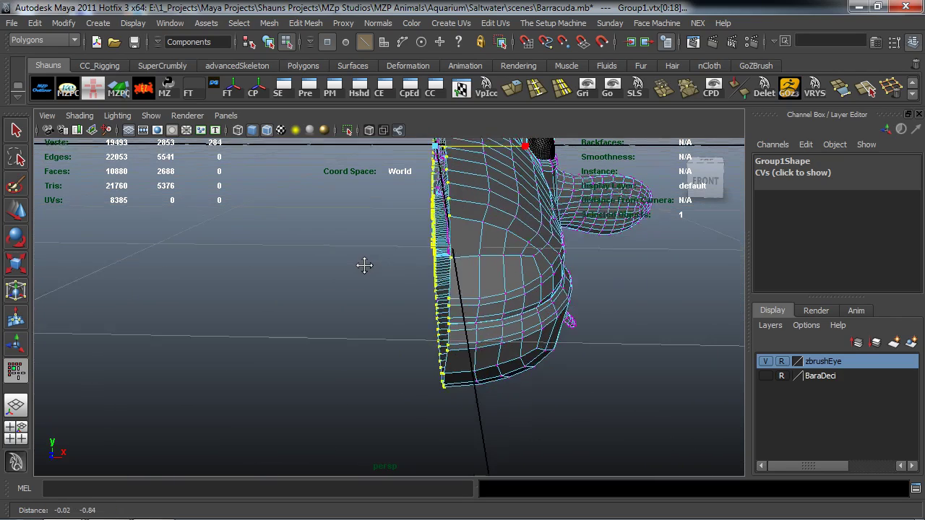
alt+drag(394, 248, 399, 250)
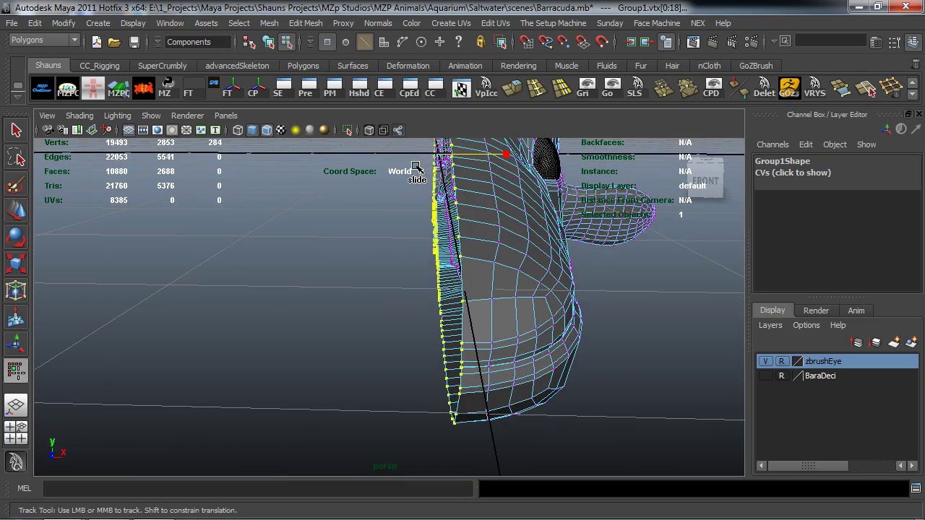
alt+drag(394, 269, 300, 258)
click(765, 375)
alt+drag(339, 345, 581, 347)
alt+middle_drag(580, 347, 607, 345)
alt+drag(607, 345, 590, 293)
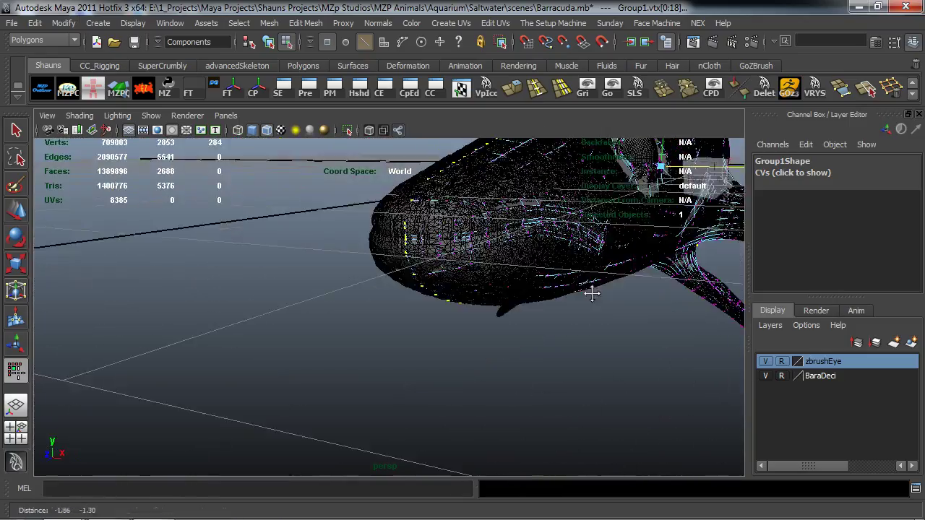
alt+right_drag(591, 293, 557, 326)
alt+drag(557, 326, 440, 285)
alt+right_drag(440, 284, 462, 293)
alt+middle_drag(463, 294, 480, 304)
alt+drag(483, 303, 517, 329)
alt+middle_drag(538, 307, 544, 313)
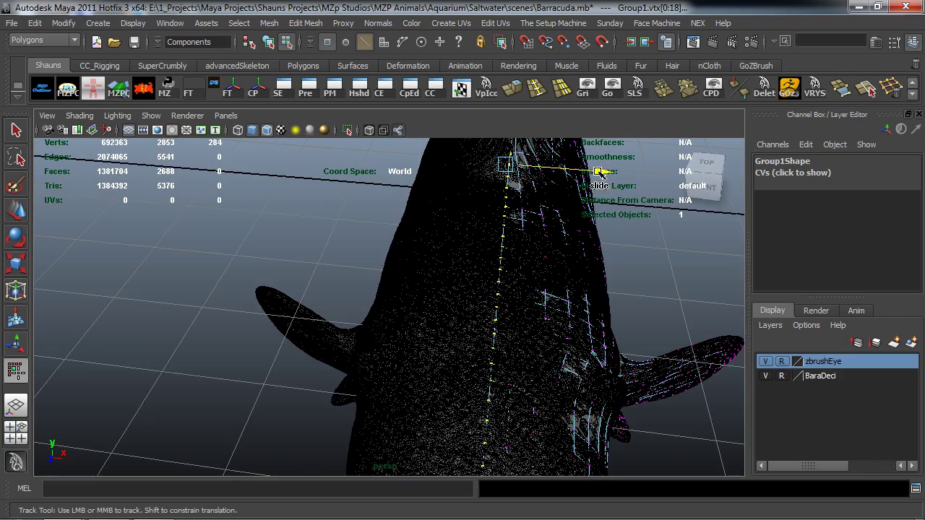
alt+drag(494, 326, 497, 293)
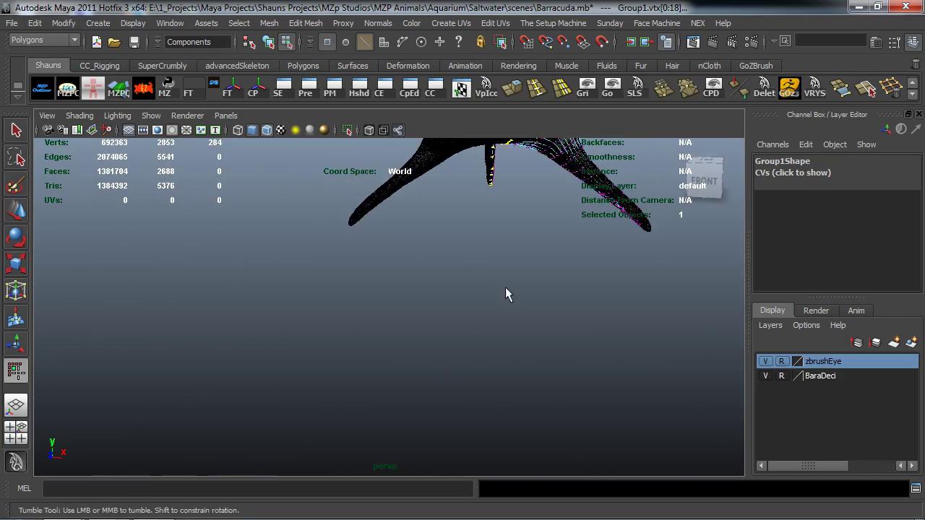
alt+middle_drag(506, 289, 480, 340)
alt+right_drag(480, 341, 502, 353)
alt+middle_drag(502, 353, 500, 331)
alt+right_drag(500, 331, 501, 331)
Step: Return the half body to object mode, clear the selection and hide the BaraDeci layer
right_drag(491, 258, 502, 250)
key(w)
click(280, 289)
key(a)
mouse_move(368, 298)
alt+mouse_down()
mouse_move(341, 305)
mouse_move(367, 302)
alt+mouse_up()
alt+middle_drag(367, 302, 382, 328)
alt+drag(381, 329, 398, 318)
alt+middle_drag(398, 318, 409, 351)
alt+right_drag(409, 351, 409, 348)
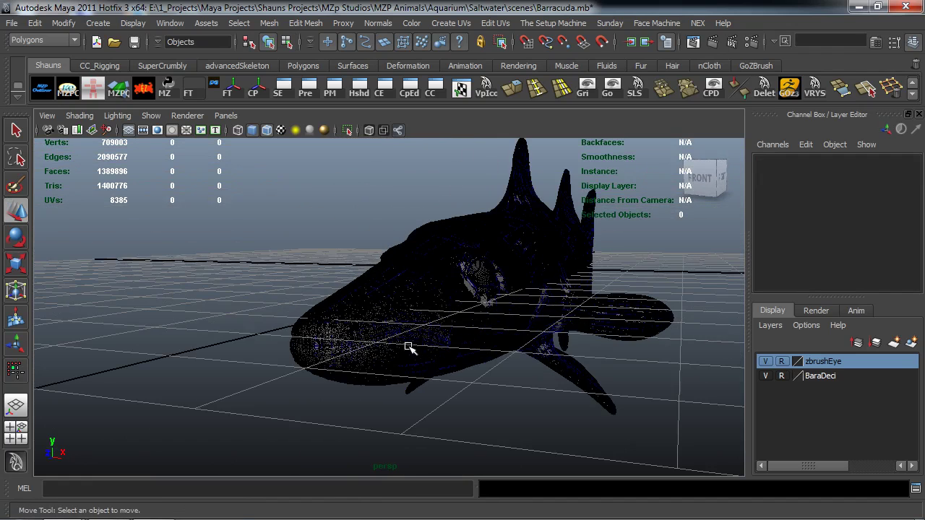
click(764, 376)
Step: Select the half-body mesh and mirror it across the centre line with Mirror Geometry
click(427, 352)
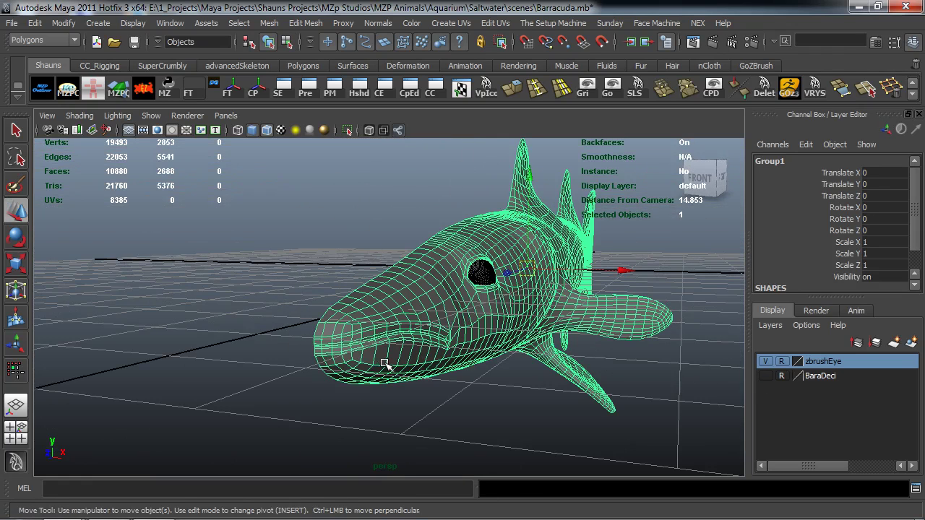
alt+drag(384, 363, 402, 367)
click(267, 26)
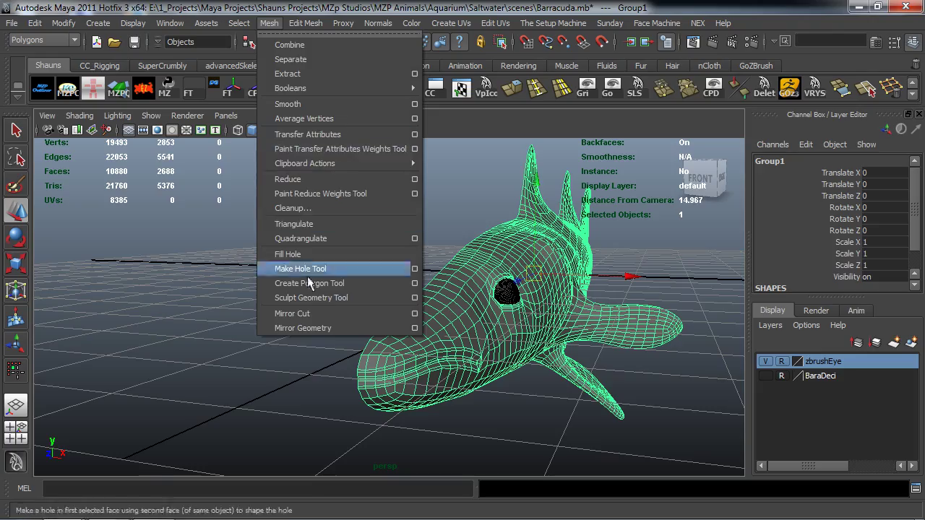
click(312, 328)
Step: Examine the seam between the two mirrored halves around the snout and lips
alt+right_drag(312, 328, 265, 353)
alt+drag(264, 353, 339, 314)
alt+right_drag(339, 314, 339, 328)
alt+drag(339, 328, 381, 347)
alt+middle_drag(381, 347, 380, 334)
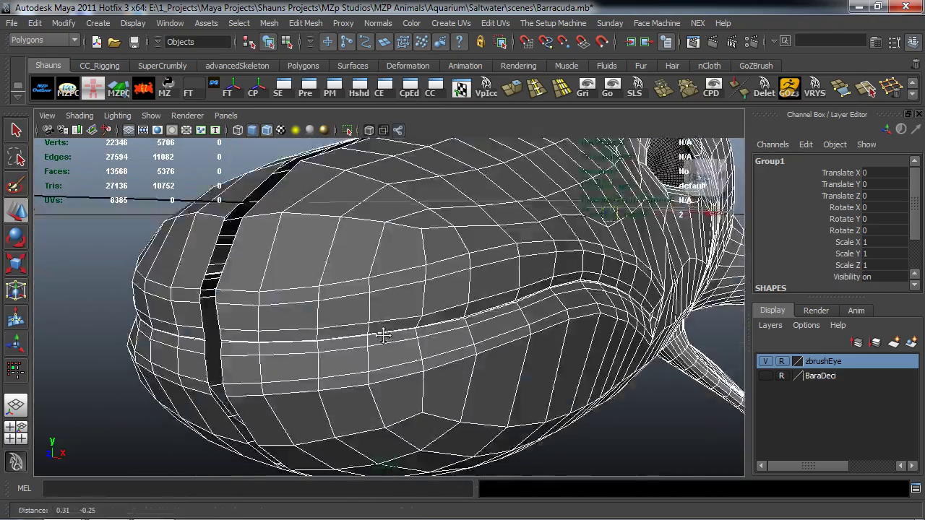
alt+right_drag(380, 335, 373, 365)
alt+drag(374, 365, 469, 390)
alt+middle_drag(470, 390, 327, 263)
alt+right_drag(327, 282, 417, 309)
alt+middle_drag(417, 309, 413, 269)
alt+drag(413, 269, 419, 282)
alt+right_drag(419, 283, 448, 286)
alt+drag(448, 287, 440, 286)
Step: Switch the mirrored mesh to edge selection and select edges on the inner strip along the snout's seam
right_click(459, 254)
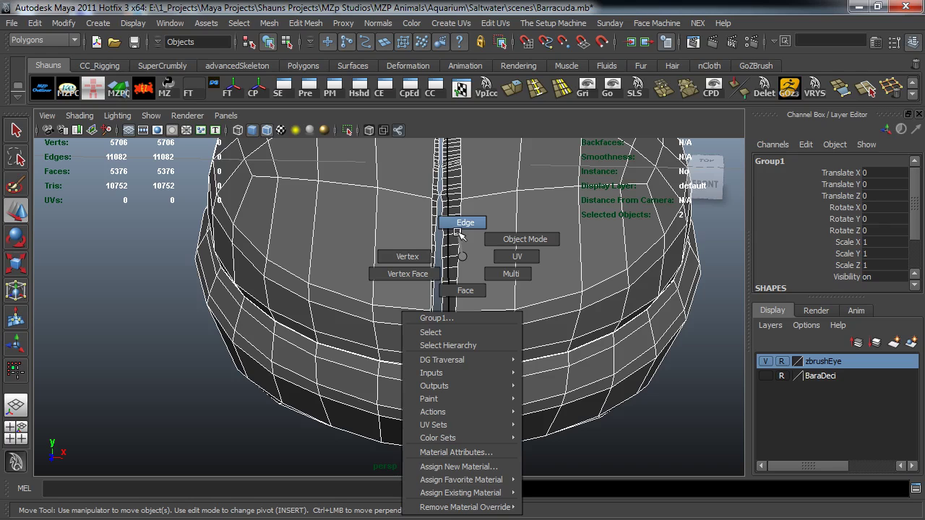
click(466, 225)
click(457, 245)
click(443, 279)
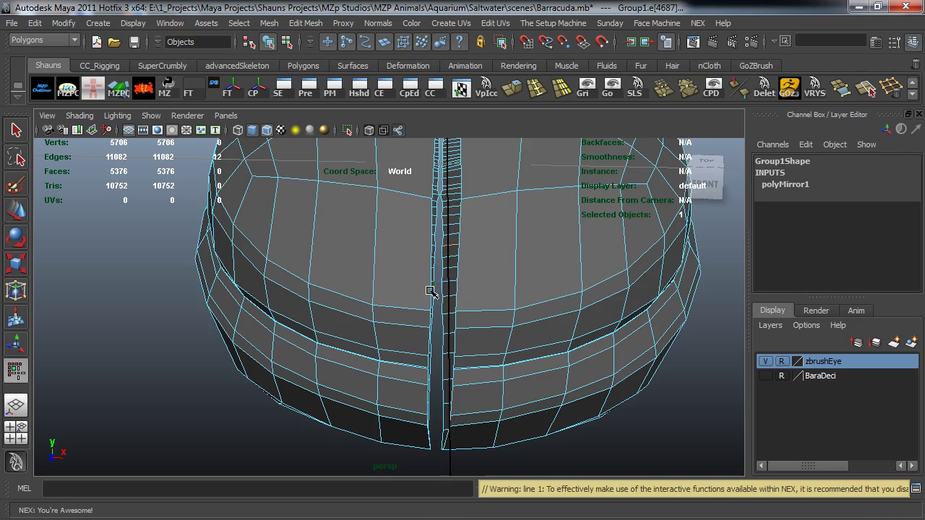
alt+drag(429, 289, 424, 289)
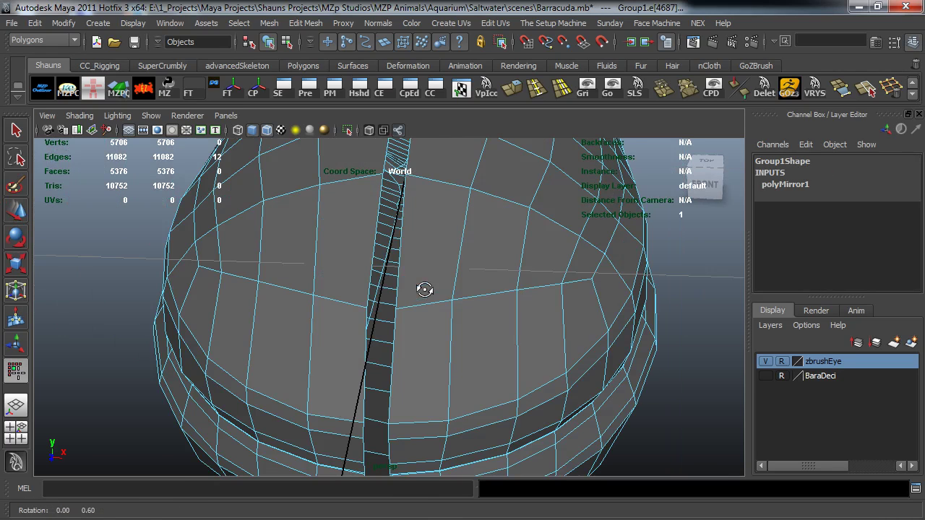
Step: Force-unload the dRasterMaya.mll plug-in in the Plug-in Manager and close the manager
click(335, 96)
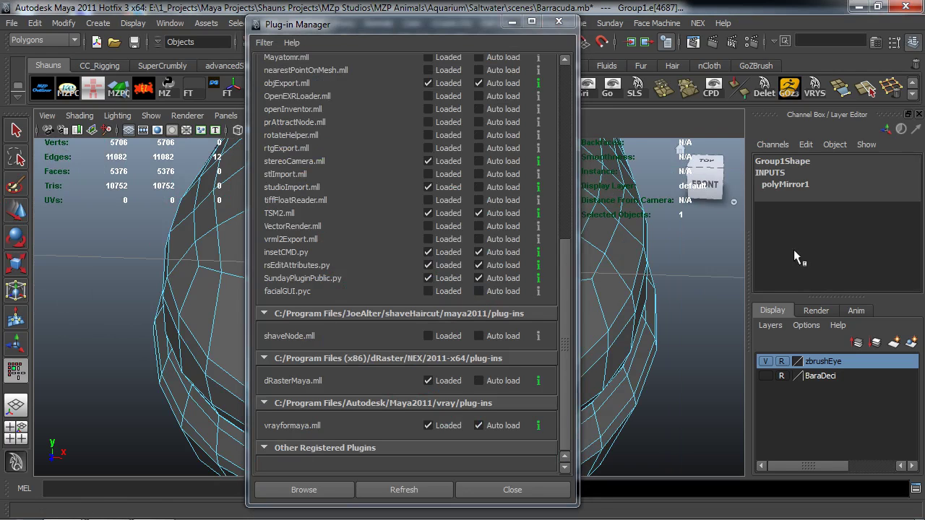
click(427, 381)
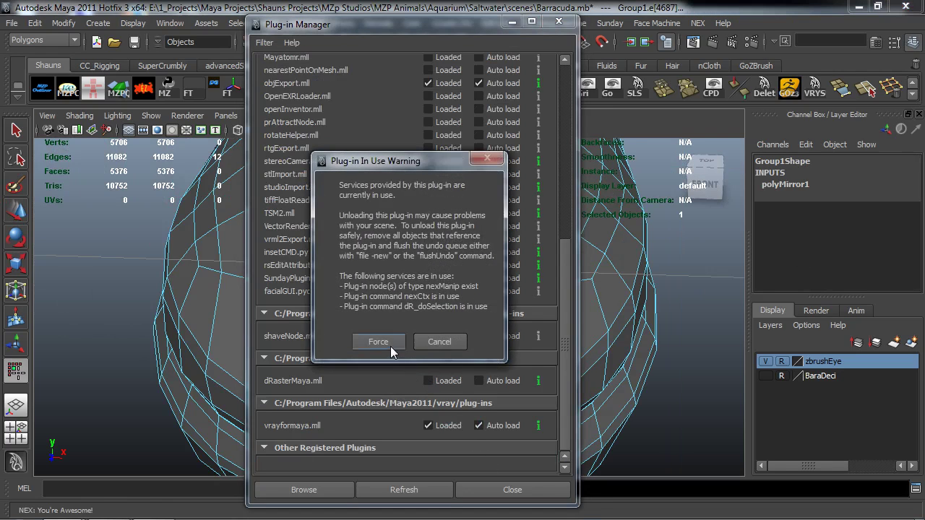
click(378, 342)
click(503, 496)
Step: Clear the edge selection and examine the mirrored barracuda from the open snout seam to the full body
alt+drag(428, 385, 407, 378)
alt+right_drag(407, 378, 326, 249)
alt+middle_drag(326, 249, 406, 328)
alt+drag(406, 327, 349, 301)
alt+middle_drag(350, 300, 407, 315)
scroll(381, 323, up, 6)
alt+right_drag(430, 308, 370, 319)
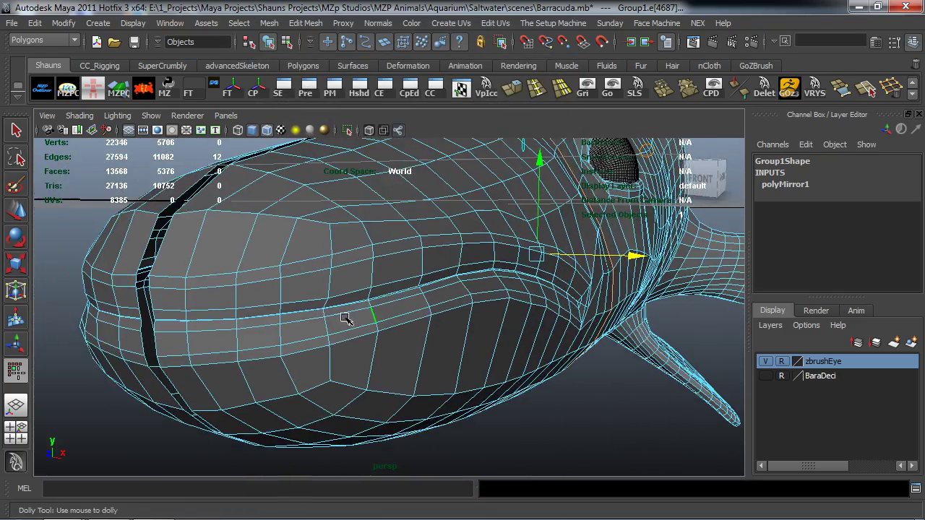
click(66, 342)
alt+right_drag(174, 347, 145, 343)
alt+middle_drag(166, 340, 183, 357)
alt+drag(183, 357, 247, 340)
alt+middle_drag(247, 340, 237, 354)
alt+drag(237, 354, 261, 333)
scroll(259, 347, down, 3)
alt+middle_drag(261, 332, 247, 351)
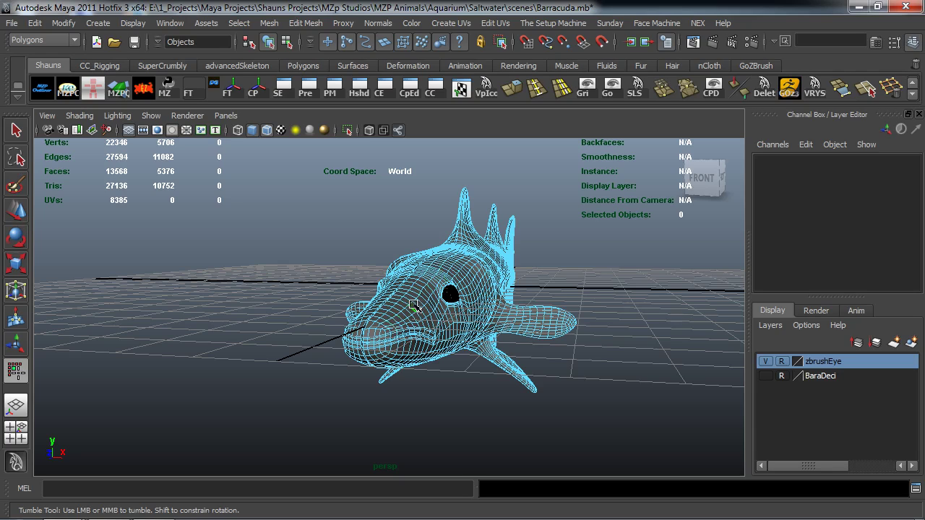
alt+drag(501, 297, 492, 303)
alt+right_drag(492, 303, 508, 312)
alt+middle_drag(508, 312, 500, 323)
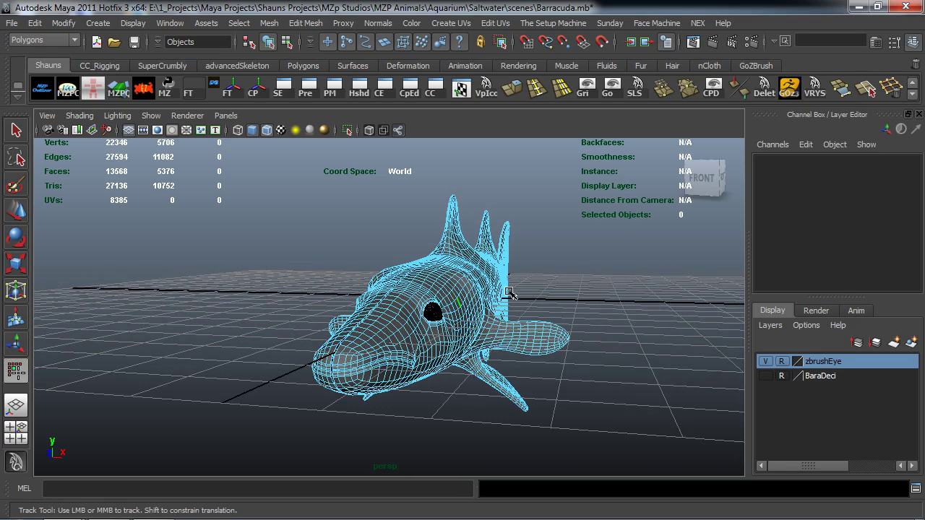